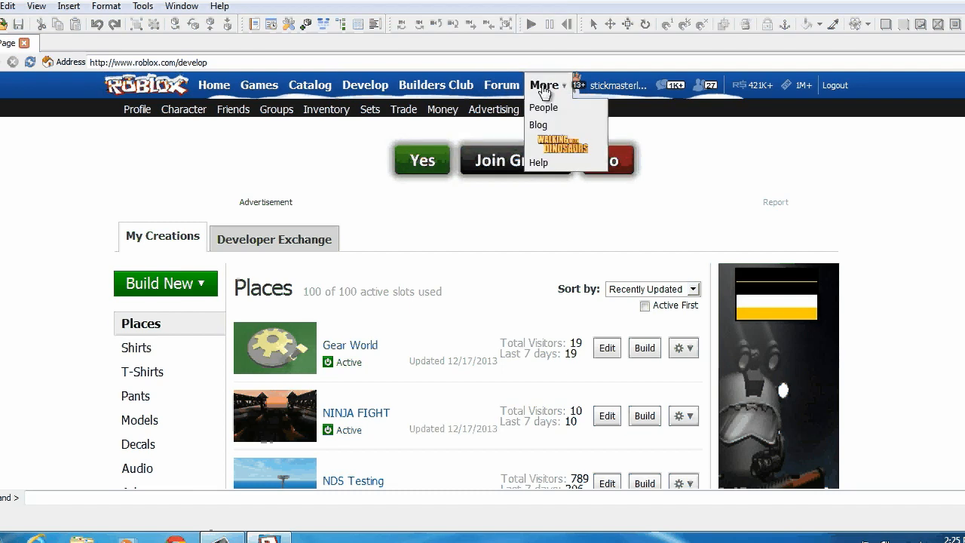
Search the site's users for Builderman and open the matching profile
{"action": "left_click", "coordinate": [542, 107]}
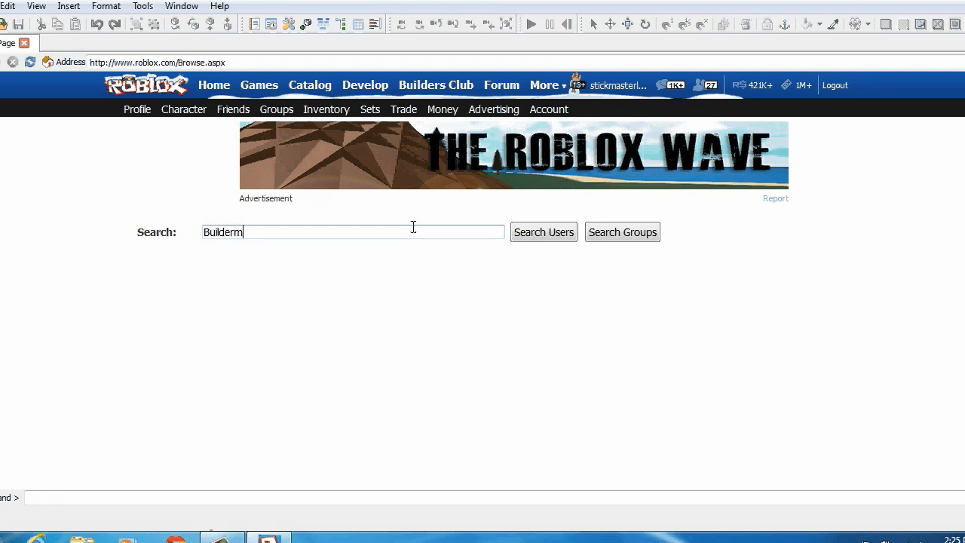
{"action": "left_click", "coordinate": [541, 235]}
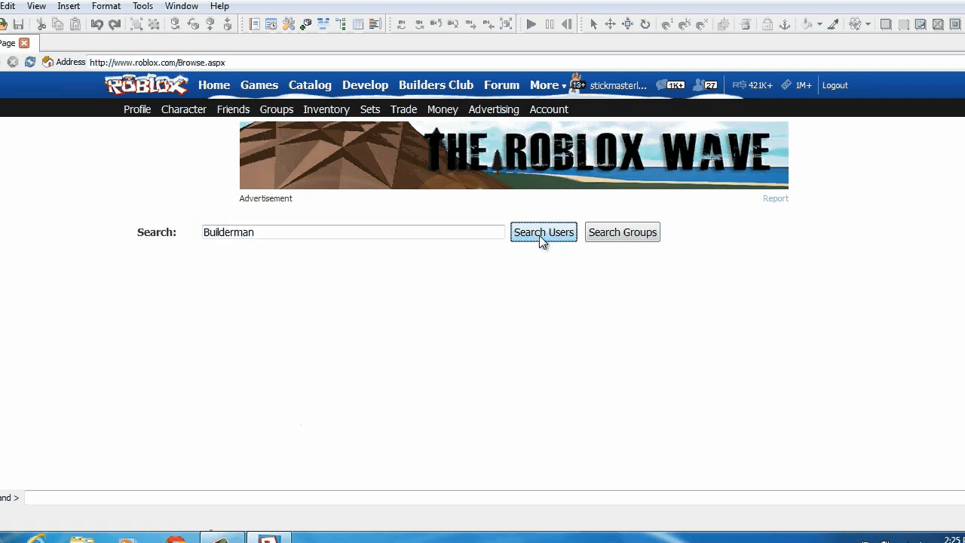
{"action": "left_click", "coordinate": [225, 296]}
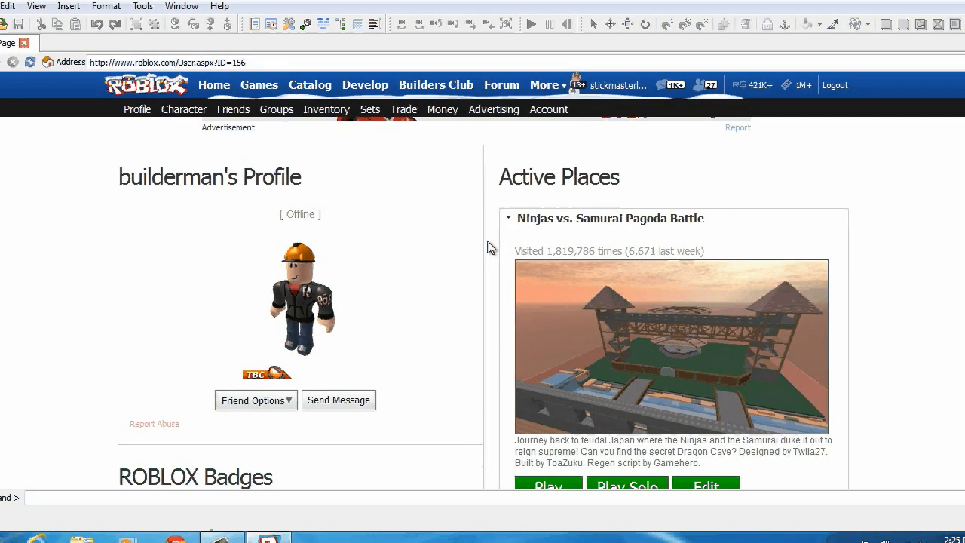
Open the Ninjas vs. Samurai Pagoda Battle place page from the profile's active places
{"action": "scroll", "coordinate": [490, 248], "scroll_direction": "down", "scroll_amount": 2}
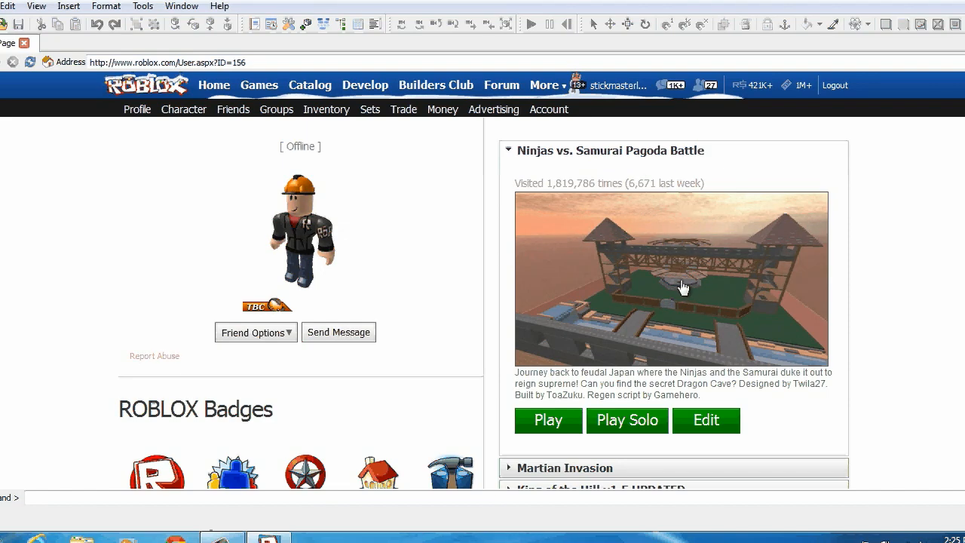
{"action": "left_click", "coordinate": [662, 156]}
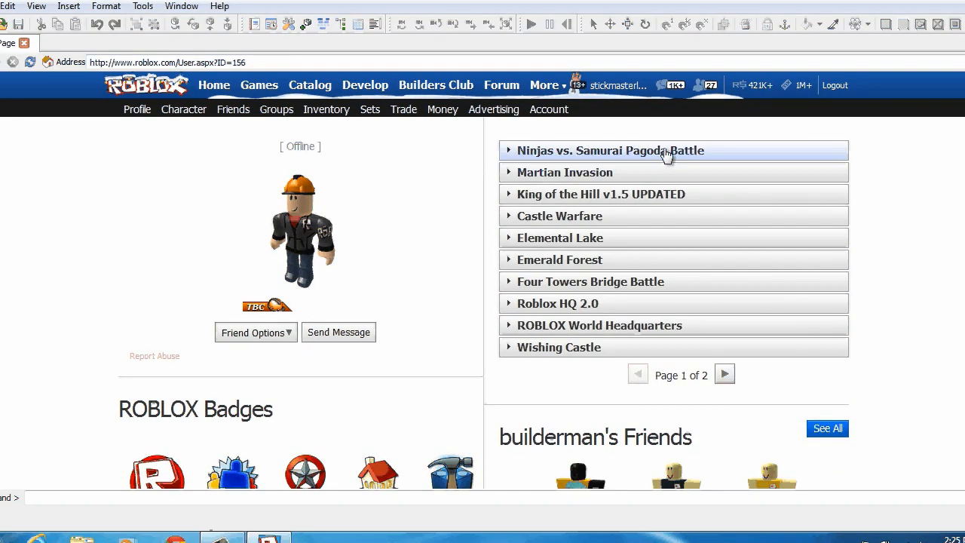
{"action": "left_click", "coordinate": [663, 156]}
{"action": "left_click", "coordinate": [657, 218]}
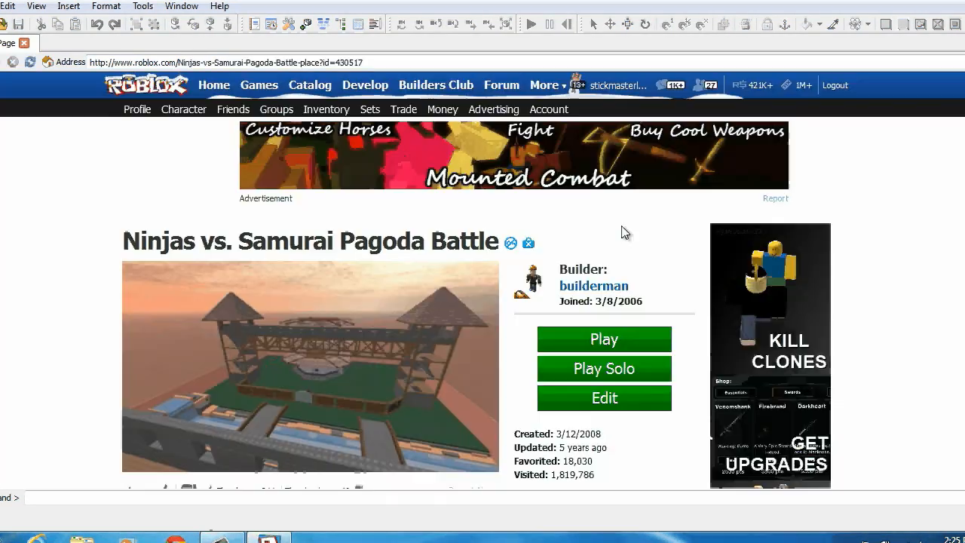
Review the place's details and open Ninjas vs. Samurai Pagoda Battle for editing
{"action": "scroll", "coordinate": [648, 235], "scroll_direction": "down", "scroll_amount": 3}
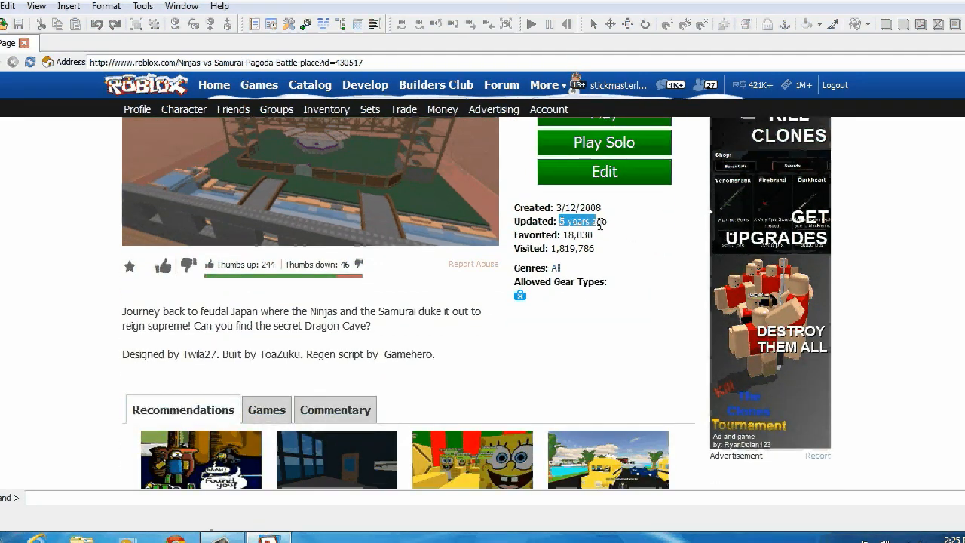
{"action": "left_click", "coordinate": [644, 238]}
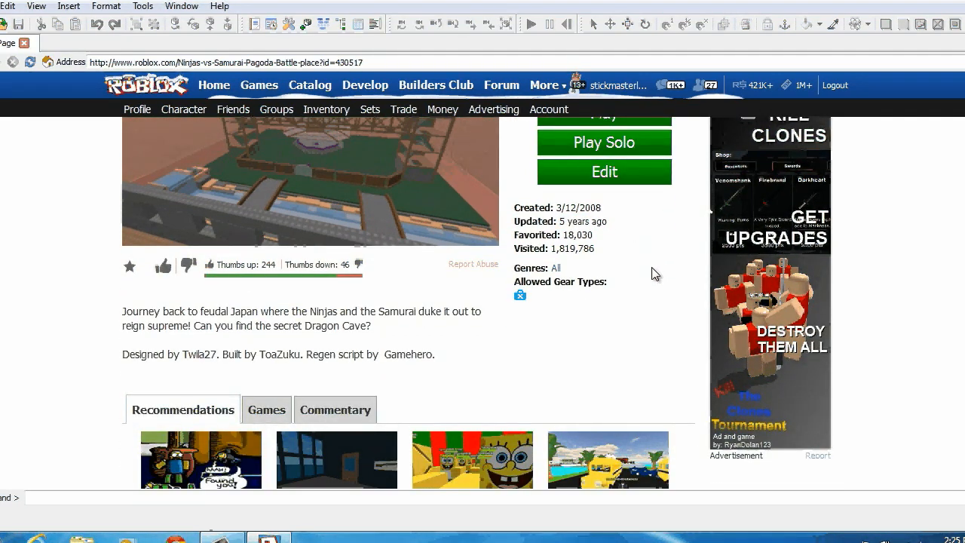
{"action": "scroll", "coordinate": [655, 274], "scroll_direction": "up", "scroll_amount": 5}
{"action": "scroll", "coordinate": [693, 314], "scroll_direction": "up", "scroll_amount": 2}
{"action": "scroll", "coordinate": [693, 313], "scroll_direction": "down", "scroll_amount": 3}
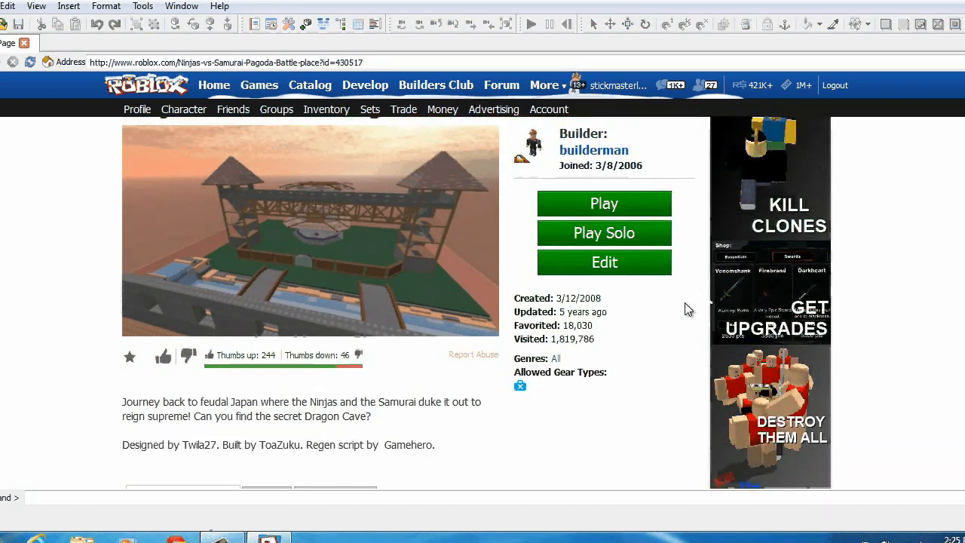
{"action": "left_click", "coordinate": [652, 270]}
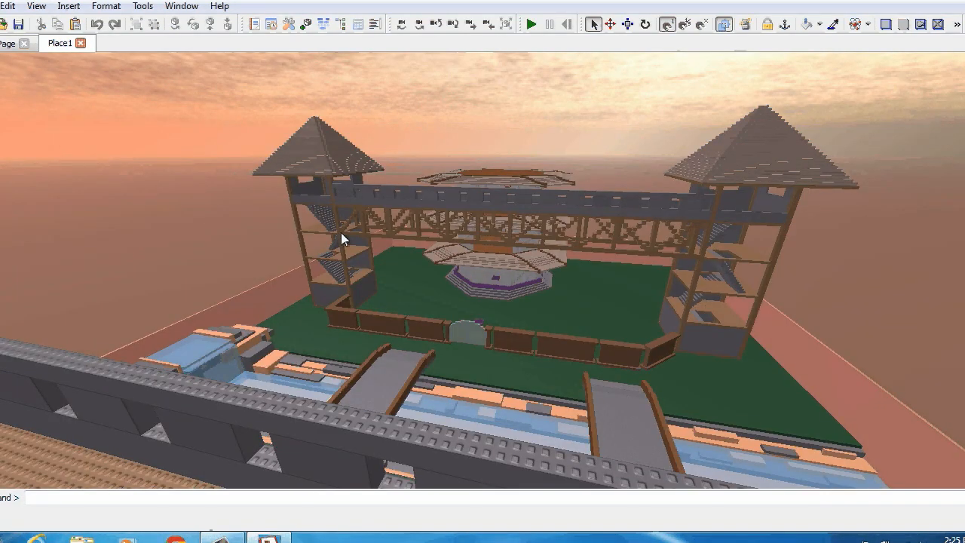
Fly the camera around the map to examine its towers, bridges and central river without shadows
{"action": "scroll", "coordinate": [515, 120], "scroll_direction": "down", "scroll_amount": 1}
{"action": "mouse_move", "coordinate": [514, 120]}
{"action": "right_mouse_down"}
{"action": "mouse_move", "coordinate": [523, 119]}
{"action": "mouse_move", "coordinate": [498, 111]}
{"action": "right_mouse_up"}
{"action": "scroll", "coordinate": [514, 124], "scroll_direction": "down", "scroll_amount": 5}
{"action": "scroll", "coordinate": [513, 121], "scroll_direction": "up", "scroll_amount": 5}
{"action": "scroll", "coordinate": [513, 121], "scroll_direction": "up", "scroll_amount": 5}
{"action": "scroll", "coordinate": [514, 121], "scroll_direction": "up", "scroll_amount": 5}
{"action": "scroll", "coordinate": [514, 123], "scroll_direction": "up", "scroll_amount": 5}
{"action": "scroll", "coordinate": [514, 122], "scroll_direction": "up", "scroll_amount": 5}
{"action": "scroll", "coordinate": [513, 121], "scroll_direction": "up", "scroll_amount": 5}
{"action": "scroll", "coordinate": [513, 122], "scroll_direction": "up", "scroll_amount": 5}
{"action": "scroll", "coordinate": [516, 120], "scroll_direction": "up", "scroll_amount": 5}
{"action": "scroll", "coordinate": [523, 119], "scroll_direction": "down", "scroll_amount": 5}
{"action": "key", "text": "w"}
{"action": "key", "text": "w"}
{"action": "key", "text": "a"}
{"action": "key", "text": "s"}
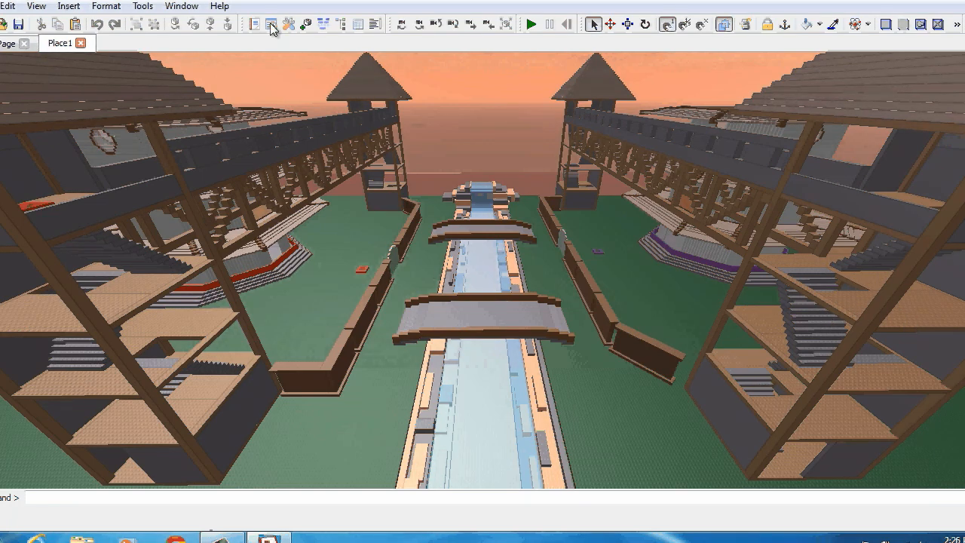
Display the Explorer and Properties windows alongside the 3D view
{"action": "left_click", "coordinate": [35, 7]}
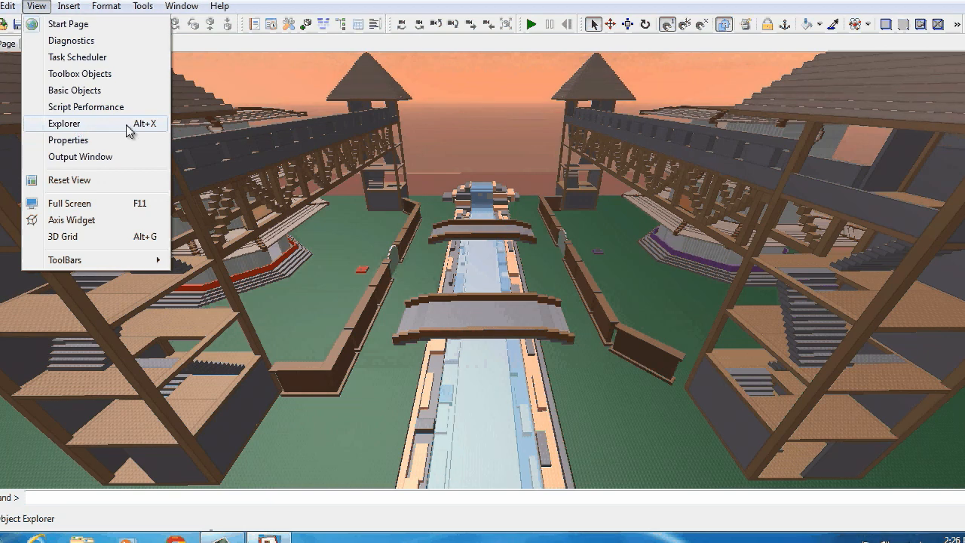
{"action": "left_click", "coordinate": [98, 126]}
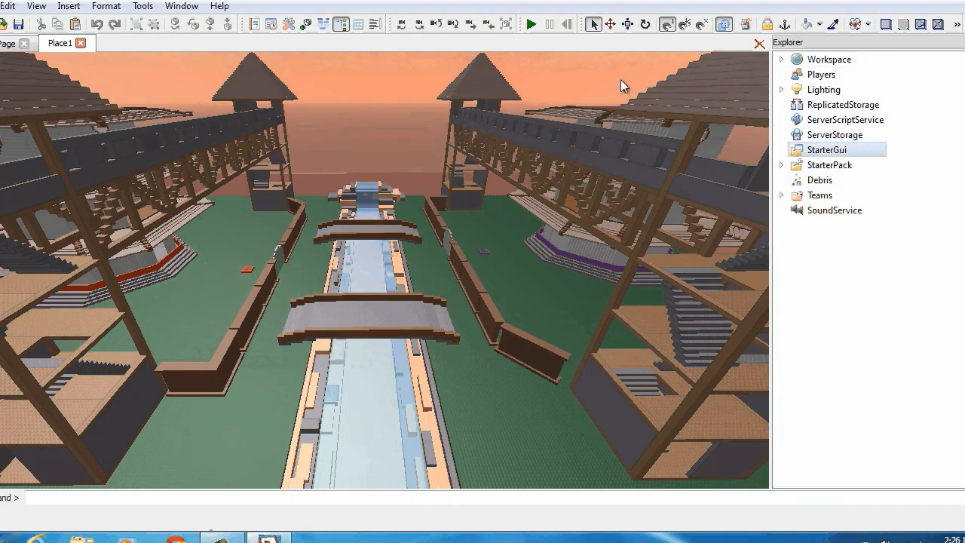
{"action": "left_click", "coordinate": [37, 7]}
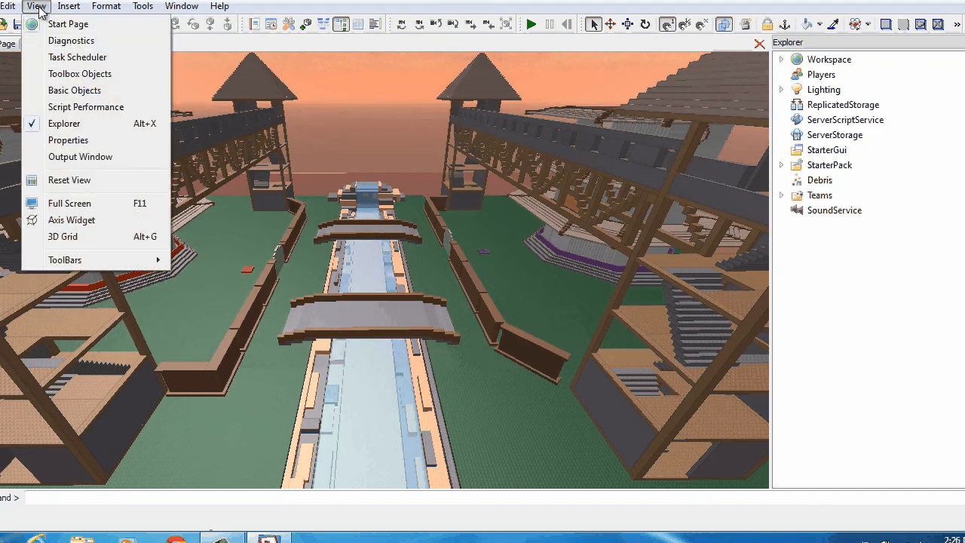
{"action": "left_click", "coordinate": [68, 140]}
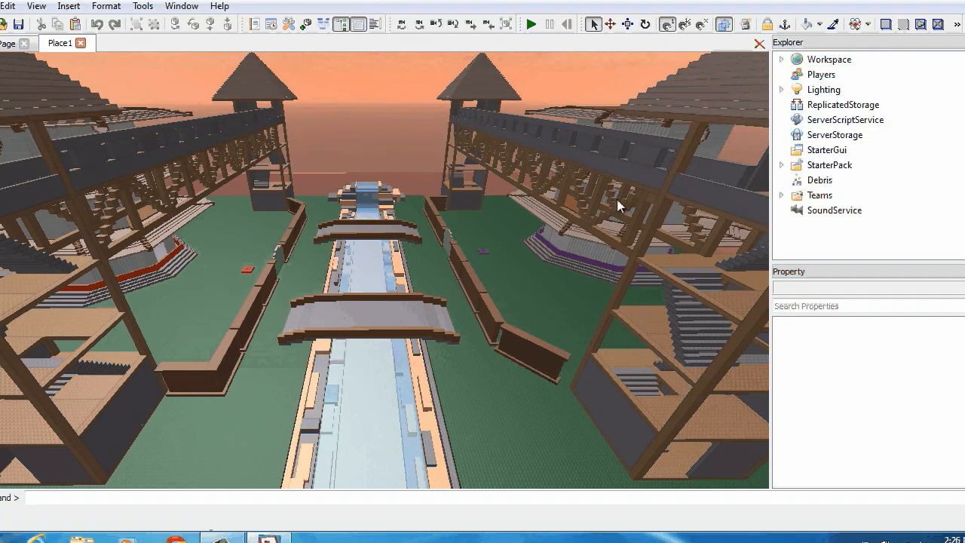
Turn on GlobalShadows in the properties of the Lighting service
{"action": "right_click_drag", "start_coordinate": [617, 200], "coordinate": [578, 155]}
{"action": "scroll", "coordinate": [578, 156], "scroll_direction": "down", "scroll_amount": 2}
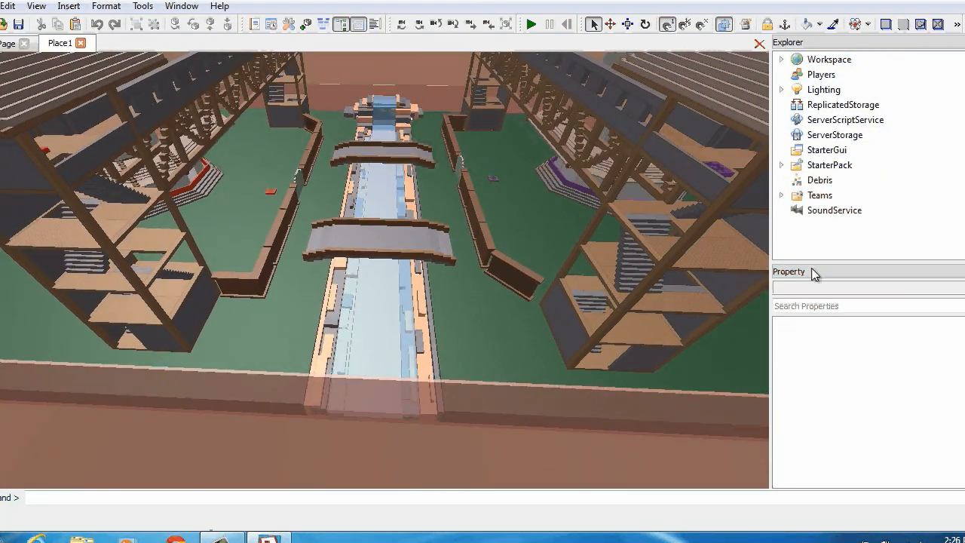
{"action": "right_click_drag", "start_coordinate": [456, 182], "coordinate": [456, 181]}
{"action": "scroll", "coordinate": [454, 182], "scroll_direction": "up", "scroll_amount": 4}
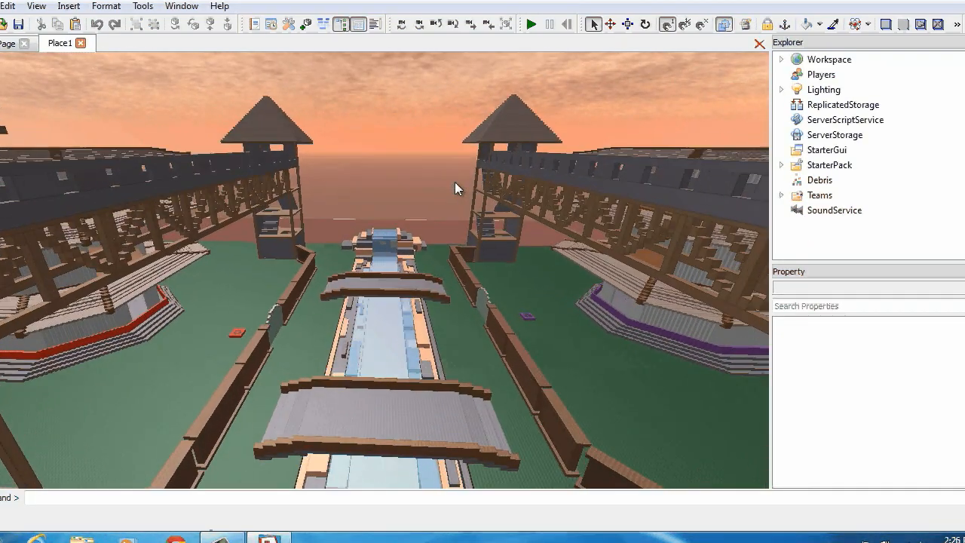
{"action": "scroll", "coordinate": [454, 182], "scroll_direction": "down", "scroll_amount": 2}
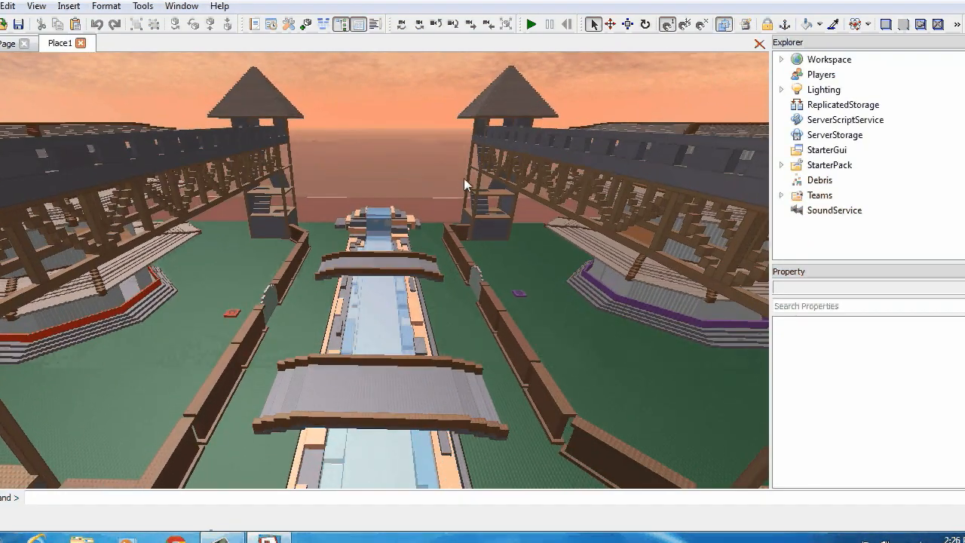
{"action": "left_click", "coordinate": [826, 90]}
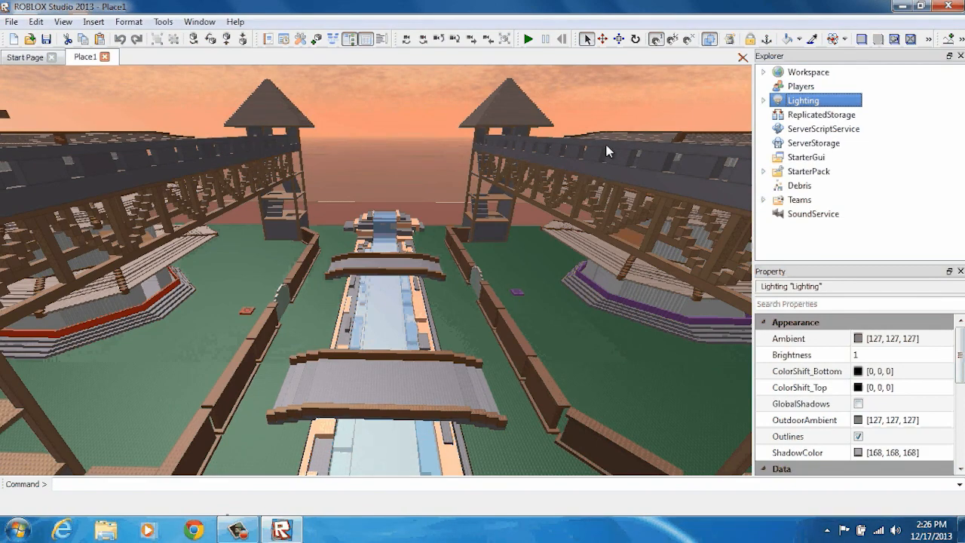
{"action": "scroll", "coordinate": [610, 149], "scroll_direction": "down", "scroll_amount": 2}
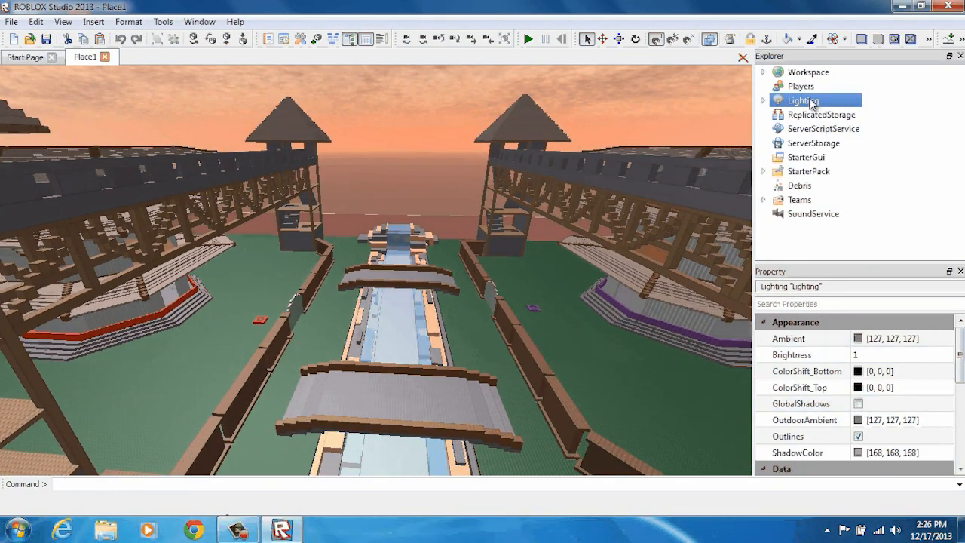
{"action": "left_click", "coordinate": [859, 405]}
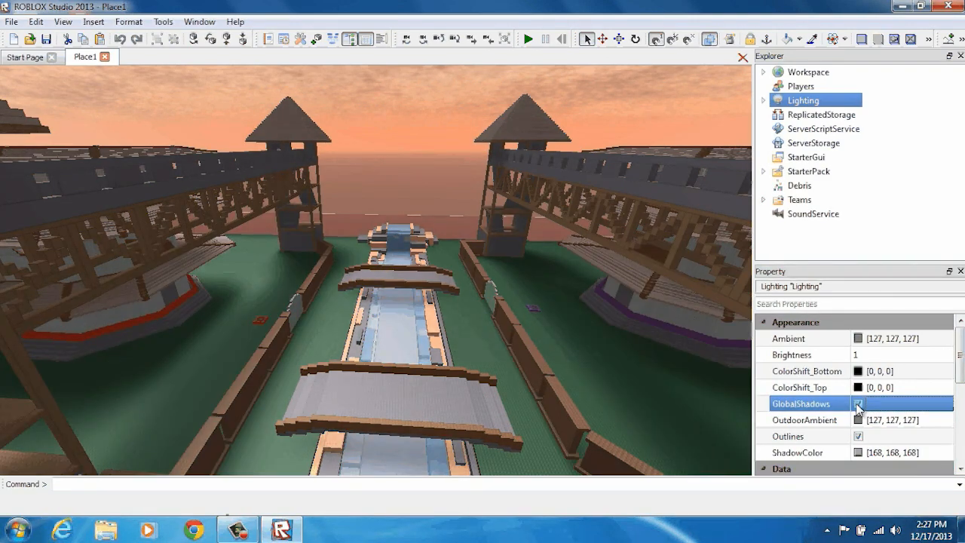
{"action": "right_click_drag", "start_coordinate": [562, 291], "coordinate": [573, 282]}
{"action": "left_click", "coordinate": [858, 404]}
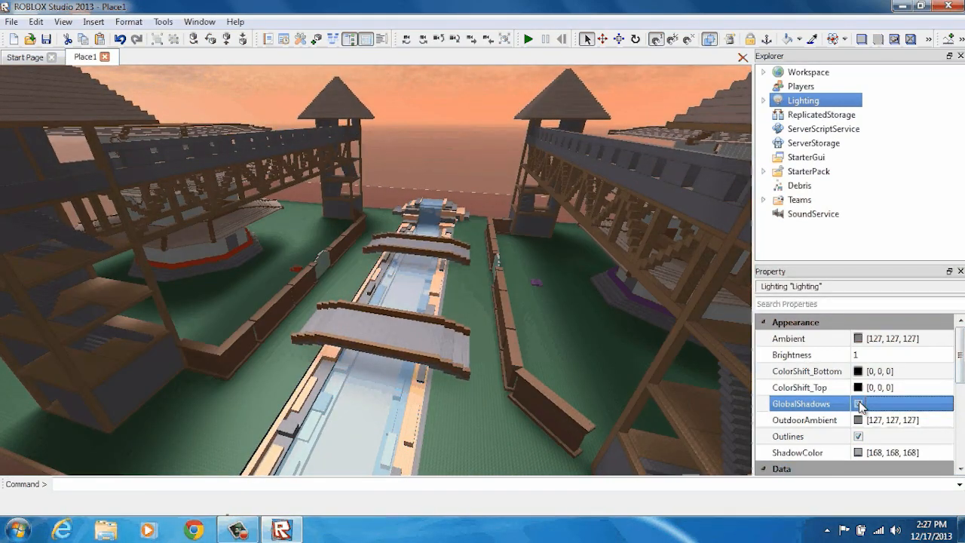
Examine how the shadows fall around the towers, walkways and bridges from several viewpoints
{"action": "right_click_drag", "start_coordinate": [516, 275], "coordinate": [518, 275]}
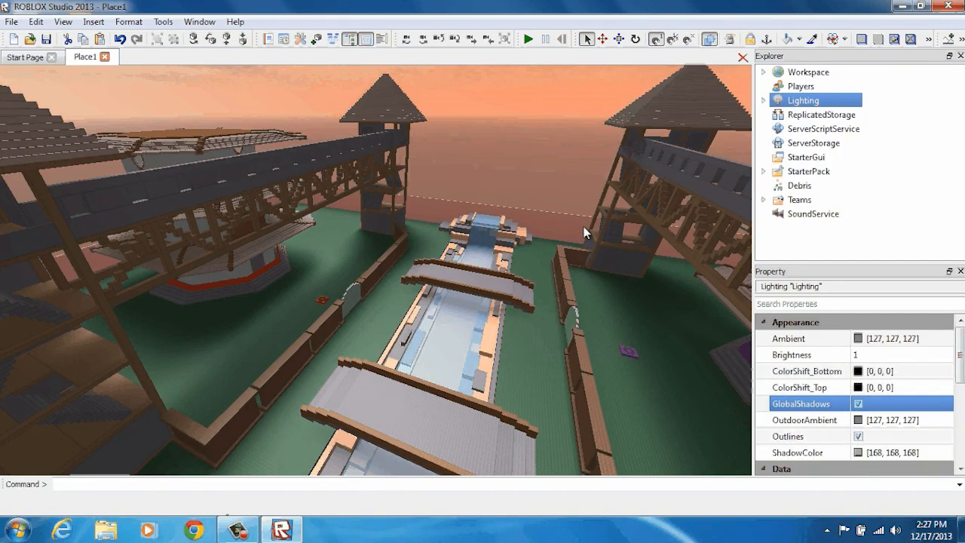
{"action": "right_click_drag", "start_coordinate": [584, 227], "coordinate": [583, 226]}
{"action": "key", "text": "w"}
{"action": "key", "text": "s"}
{"action": "key", "text": "w"}
{"action": "key", "text": "w"}
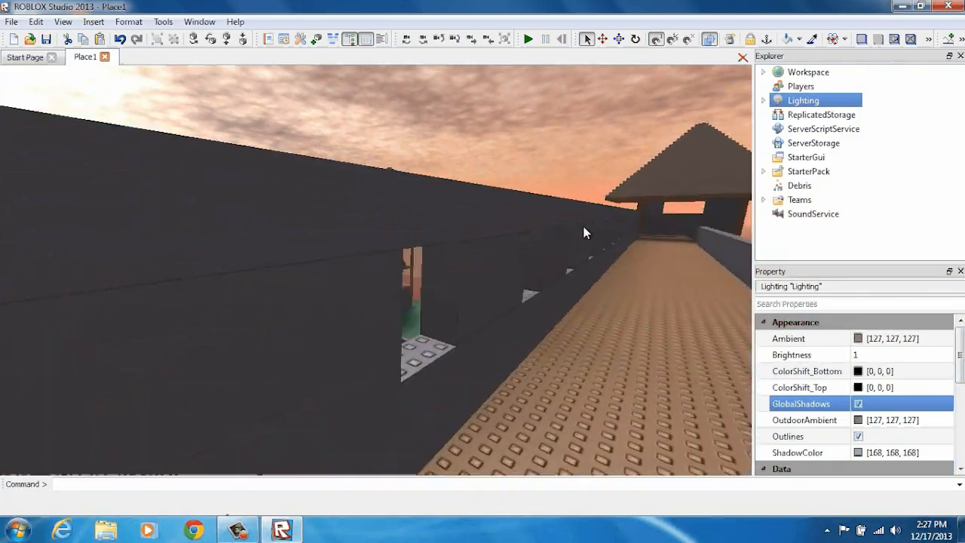
{"action": "key", "text": "s"}
{"action": "right_click_drag", "start_coordinate": [583, 226], "coordinate": [582, 226]}
{"action": "key", "text": "s"}
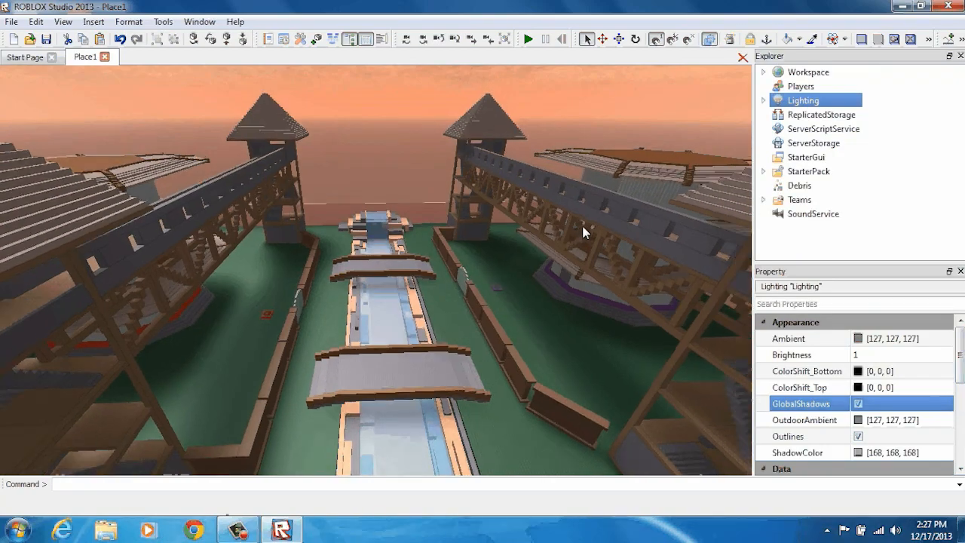
{"action": "key", "text": "s"}
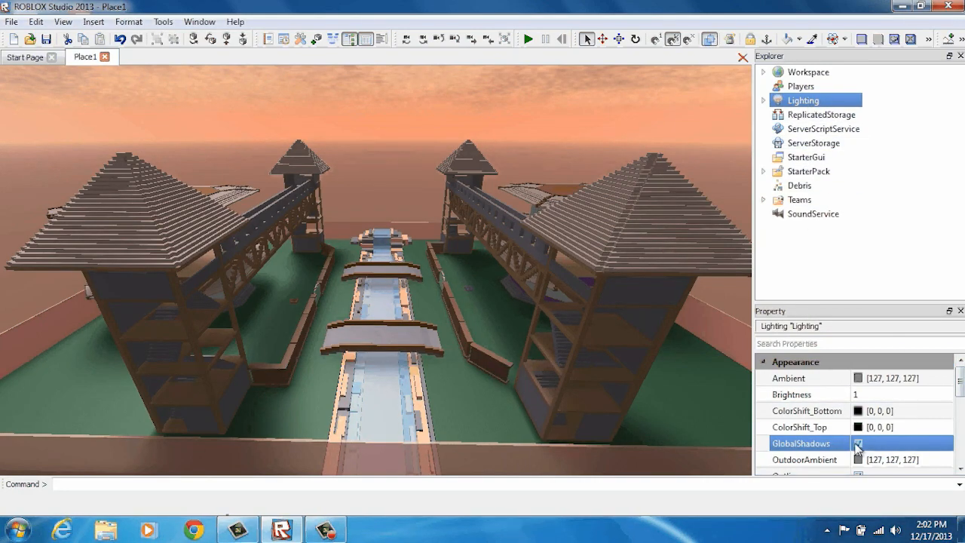
{"action": "scroll", "coordinate": [538, 292], "scroll_direction": "up", "scroll_amount": 6}
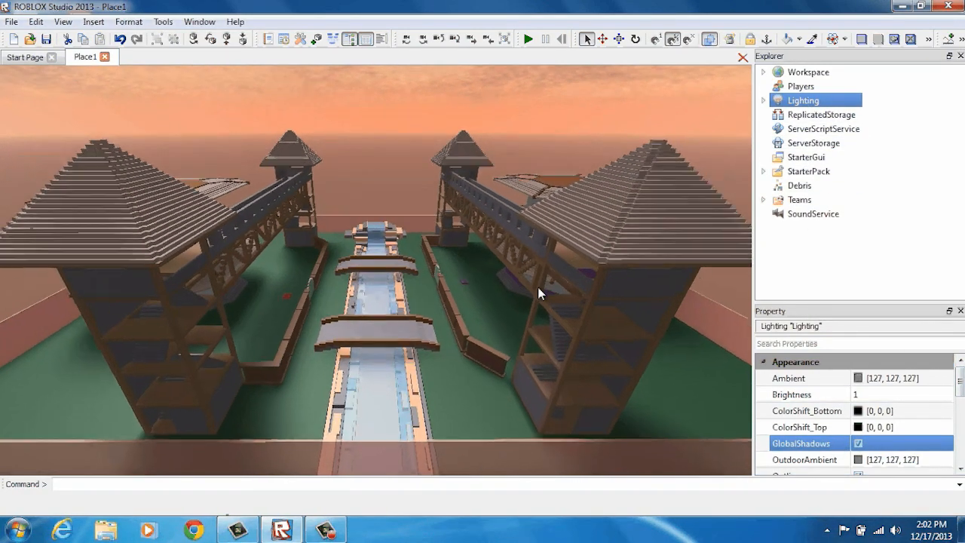
{"action": "key", "text": "d"}
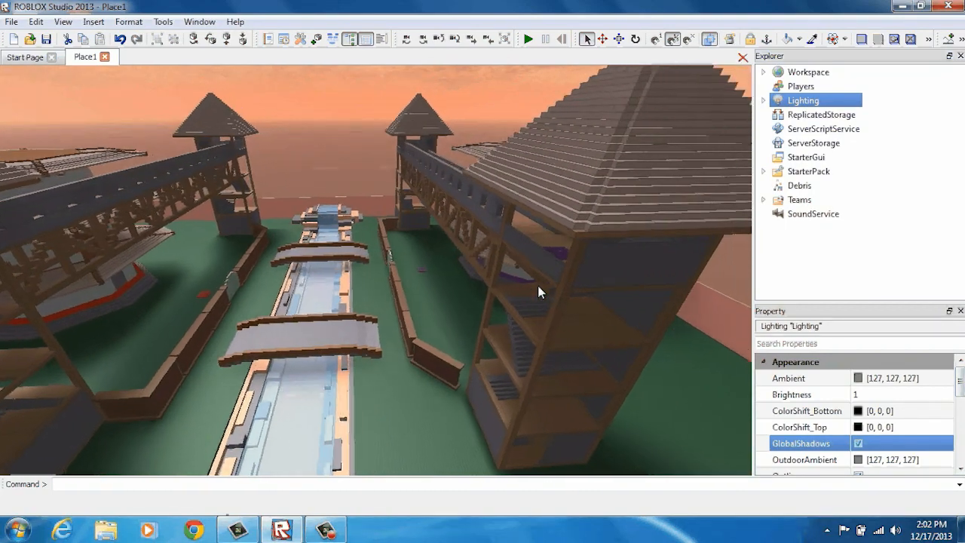
{"action": "key", "text": "a"}
{"action": "right_click_drag", "start_coordinate": [526, 286], "coordinate": [527, 286]}
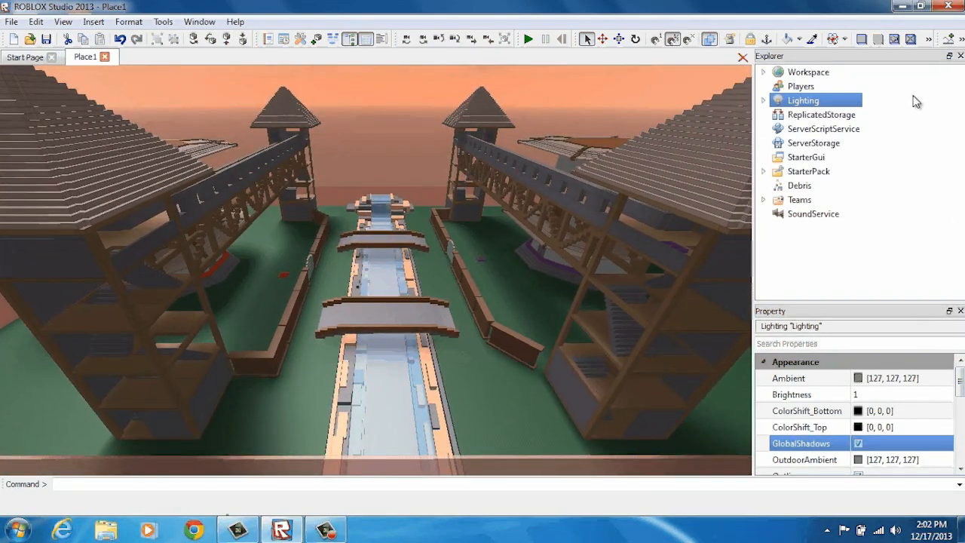
Deselect Lighting and display the Basic Objects window
{"action": "left_click", "coordinate": [914, 106]}
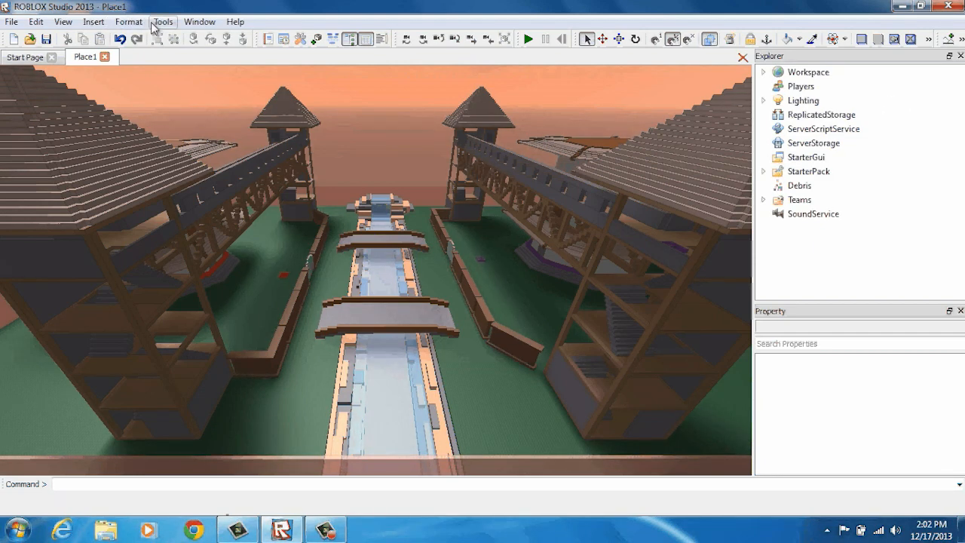
{"action": "left_click", "coordinate": [94, 22]}
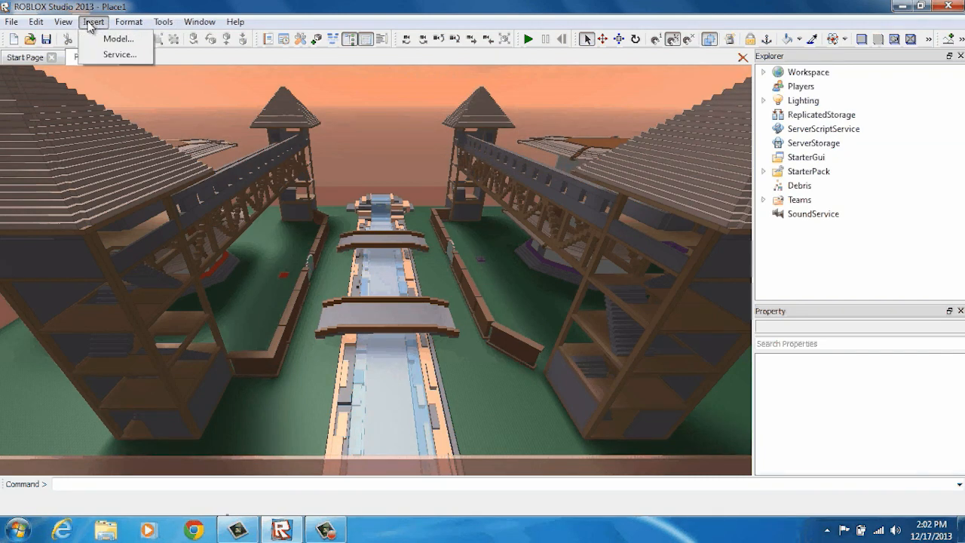
{"action": "mouse_move", "coordinate": [69, 23]}
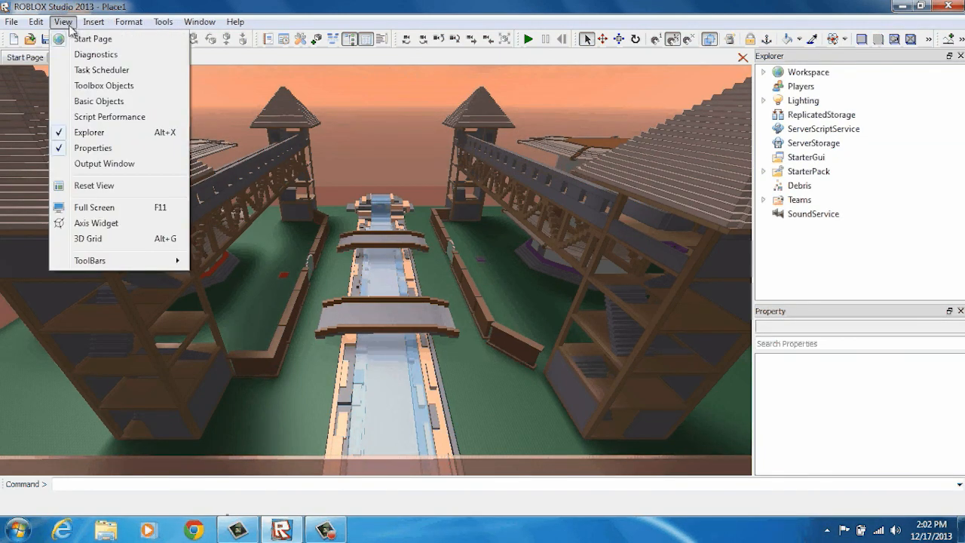
{"action": "left_click", "coordinate": [87, 101]}
{"action": "left_click", "coordinate": [66, 22]}
{"action": "mouse_move", "coordinate": [202, 21]}
{"action": "left_click", "coordinate": [225, 3]}
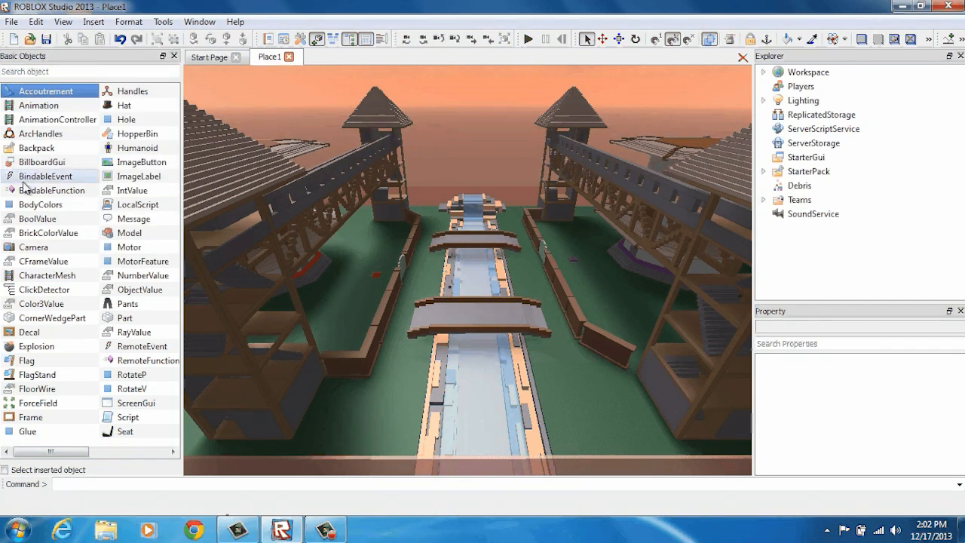
Insert a new Part from the basic objects into the place and bring it into view
{"action": "left_click", "coordinate": [128, 319]}
{"action": "scroll", "coordinate": [119, 323], "scroll_direction": "down", "scroll_amount": 1}
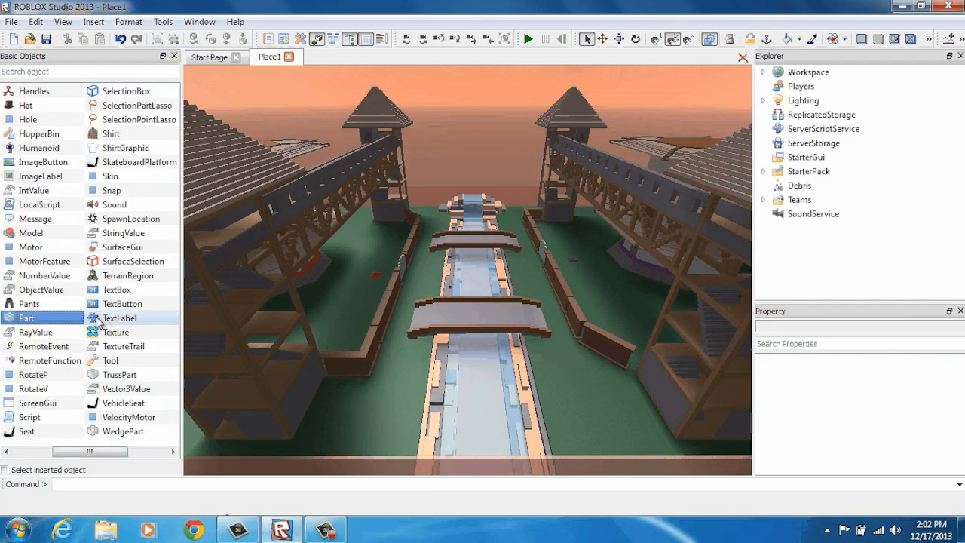
{"action": "left_click", "coordinate": [31, 320]}
{"action": "right_click_drag", "start_coordinate": [393, 351], "coordinate": [391, 350]}
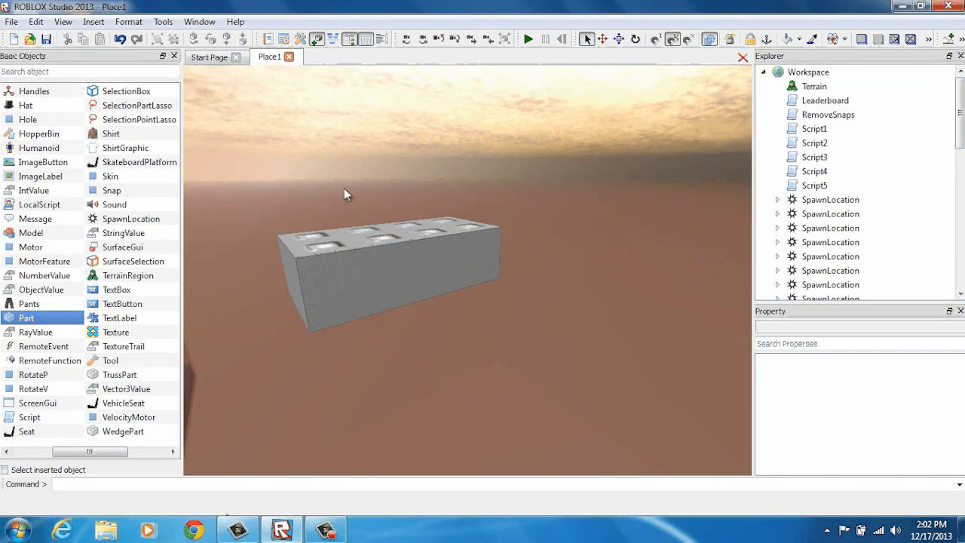
Hide the Basic Objects window and paint the new grey part Cool yellow
{"action": "left_click", "coordinate": [174, 58]}
{"action": "right_click_drag", "start_coordinate": [378, 218], "coordinate": [382, 218]}
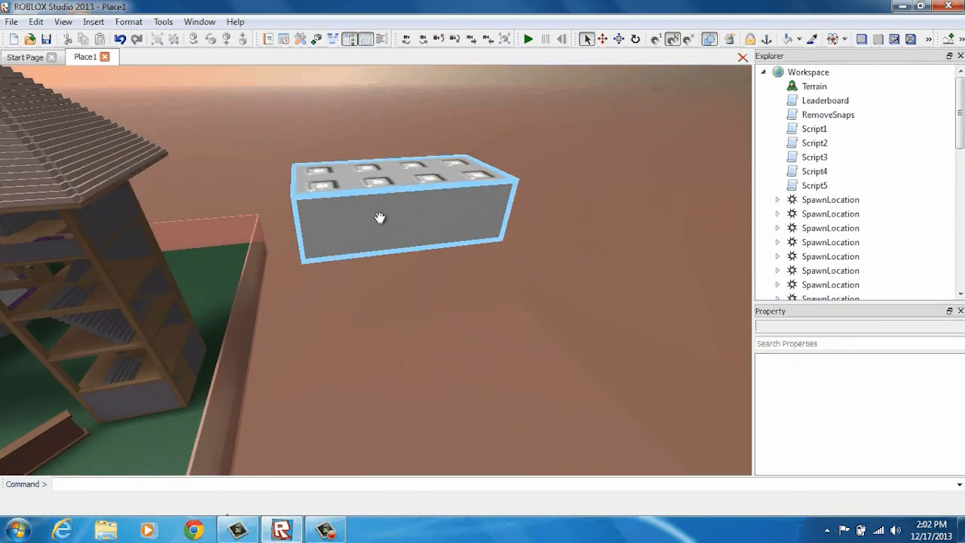
{"action": "right_click_drag", "start_coordinate": [591, 93], "coordinate": [590, 93]}
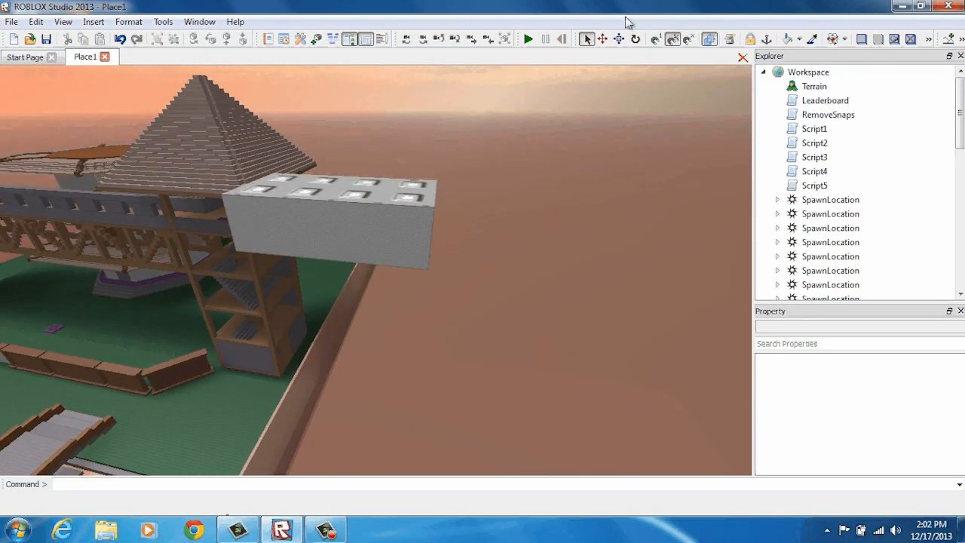
{"action": "left_click", "coordinate": [799, 38]}
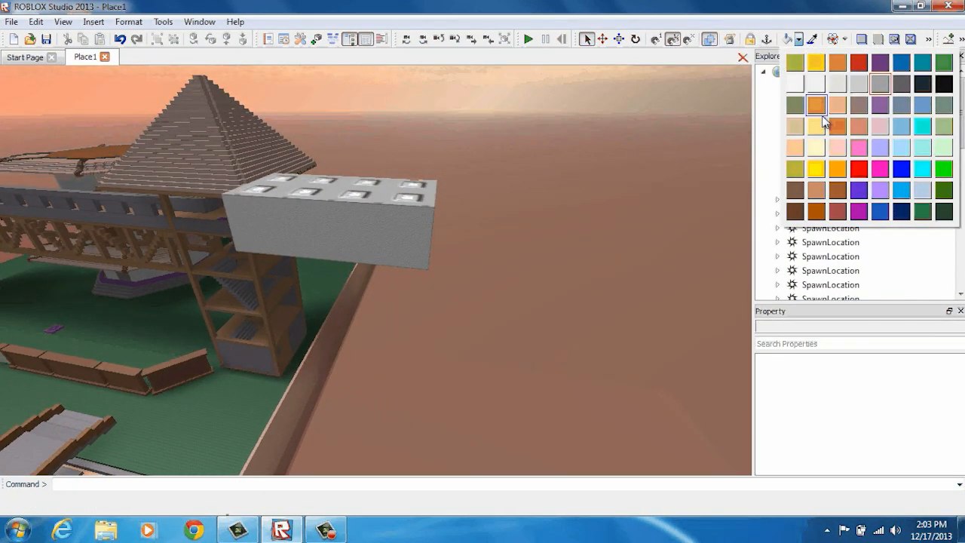
{"action": "left_click", "coordinate": [822, 129]}
{"action": "left_click", "coordinate": [426, 177]}
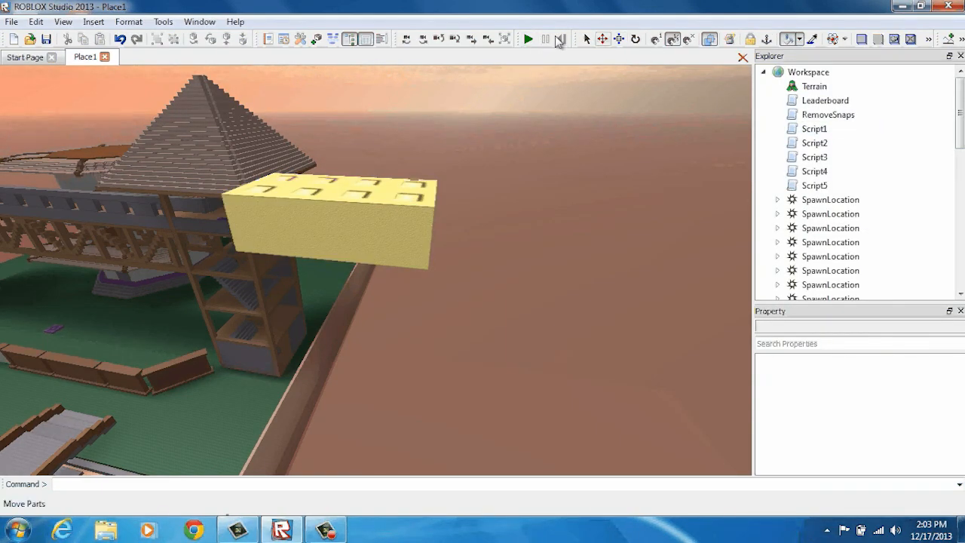
Resize the yellow part by shortening its long side and increasing its height until it is roughly a cube
{"action": "right_click_drag", "start_coordinate": [512, 164], "coordinate": [513, 164]}
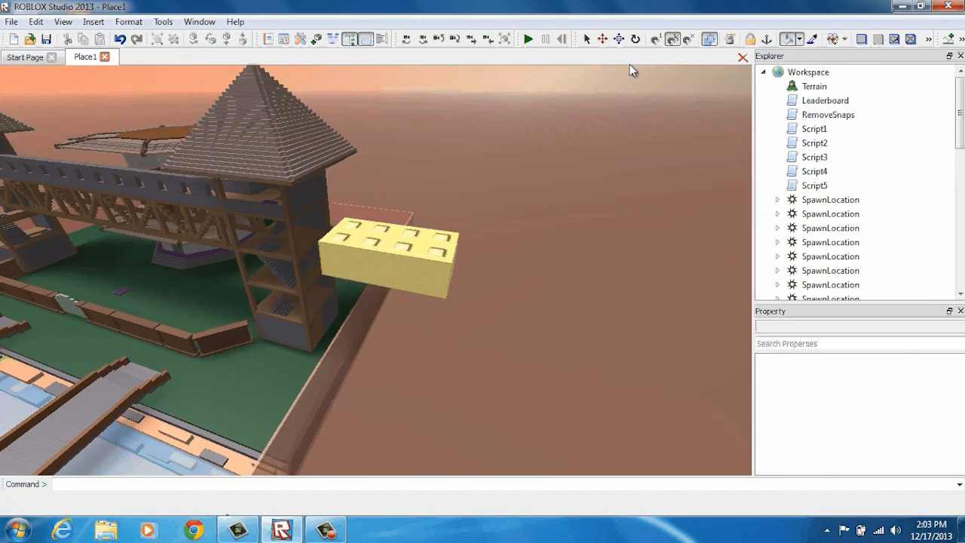
{"action": "left_click", "coordinate": [432, 269]}
{"action": "left_click_drag", "start_coordinate": [513, 272], "coordinate": [445, 251]}
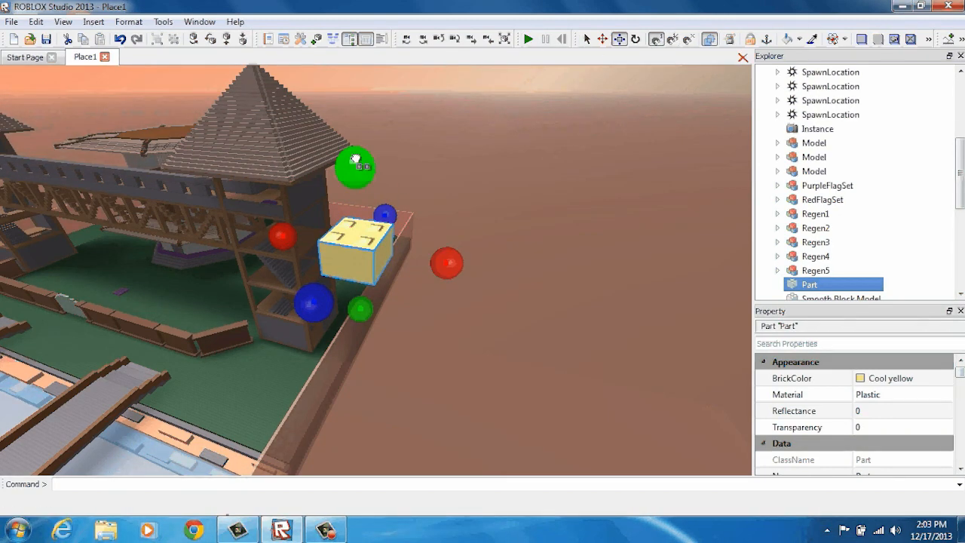
{"action": "left_click_drag", "start_coordinate": [354, 163], "coordinate": [353, 95]}
{"action": "right_click_drag", "start_coordinate": [405, 187], "coordinate": [497, 186]}
{"action": "left_click", "coordinate": [498, 186]}
{"action": "scroll", "coordinate": [499, 183], "scroll_direction": "up", "scroll_amount": 1}
{"action": "left_click", "coordinate": [415, 258]}
{"action": "left_click_drag", "start_coordinate": [484, 244], "coordinate": [488, 245]}
Move the yellow cube onto the green baseplate near the foot of the tower
{"action": "left_click", "coordinate": [586, 40]}
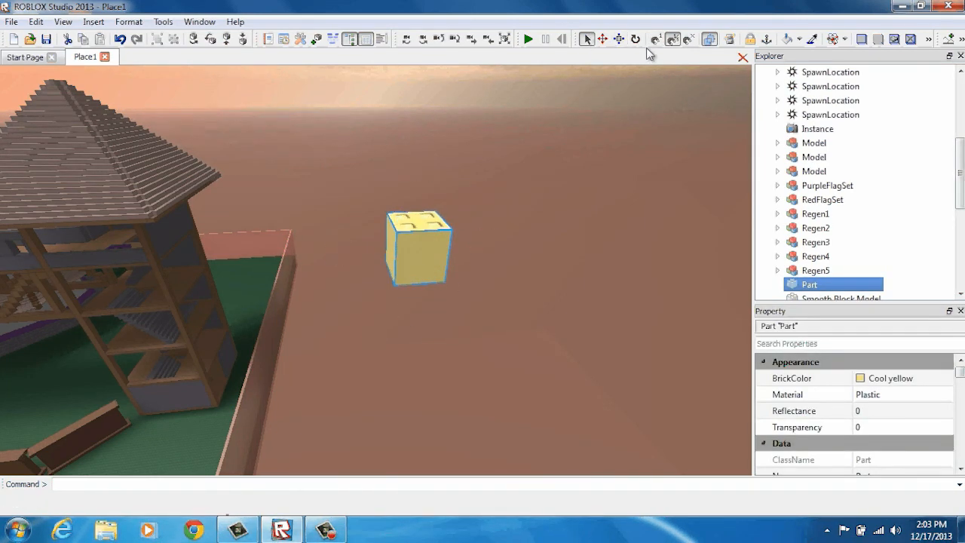
{"action": "right_click_drag", "start_coordinate": [568, 239], "coordinate": [570, 238]}
{"action": "left_click", "coordinate": [410, 240]}
{"action": "left_click_drag", "start_coordinate": [347, 247], "coordinate": [318, 346]}
{"action": "right_click_drag", "start_coordinate": [318, 346], "coordinate": [318, 347]}
{"action": "left_click_drag", "start_coordinate": [318, 346], "coordinate": [345, 329]}
{"action": "right_click_drag", "start_coordinate": [318, 346], "coordinate": [325, 326]}
{"action": "scroll", "coordinate": [324, 327], "scroll_direction": "up", "scroll_amount": 7}
{"action": "scroll", "coordinate": [325, 325], "scroll_direction": "down", "scroll_amount": 3}
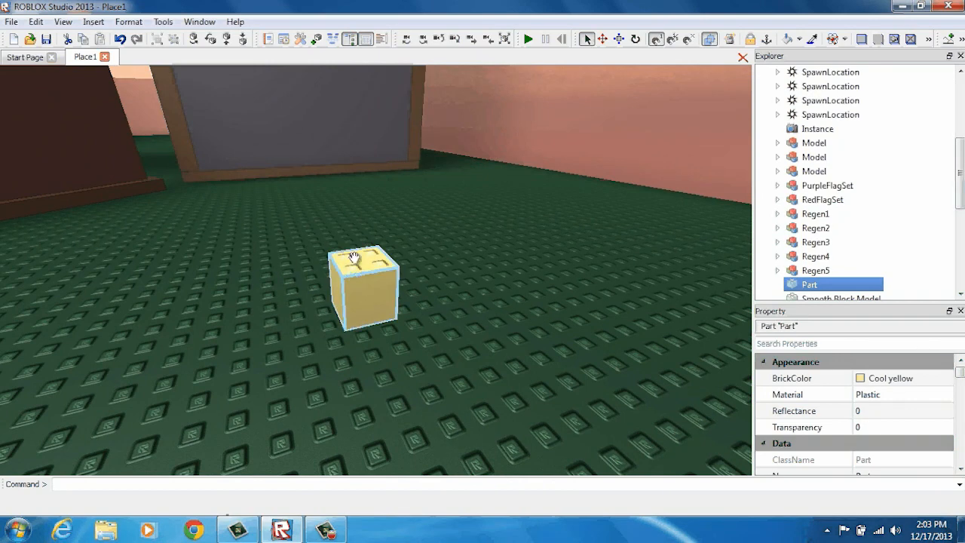
Insert a PointLight into the yellow cube
{"action": "right_click", "coordinate": [351, 278]}
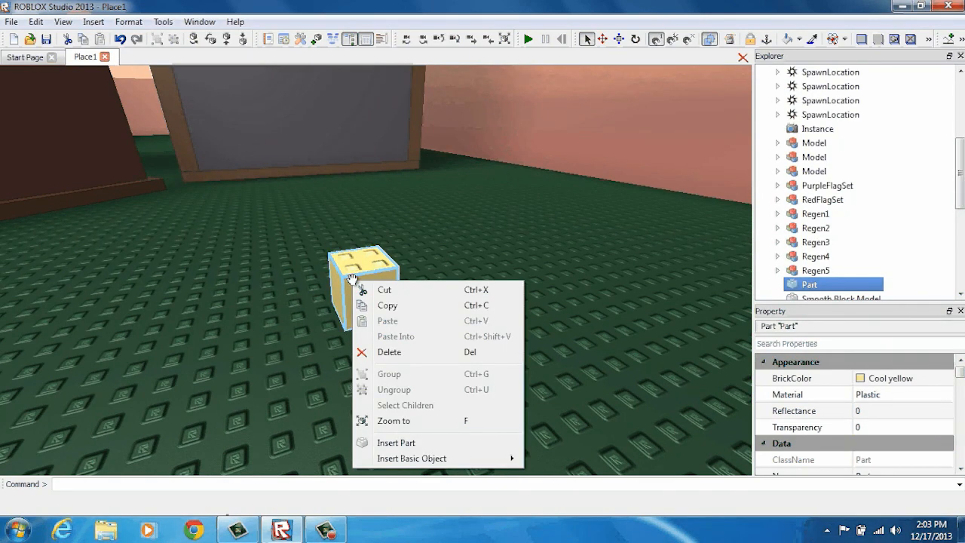
{"action": "mouse_move", "coordinate": [419, 463]}
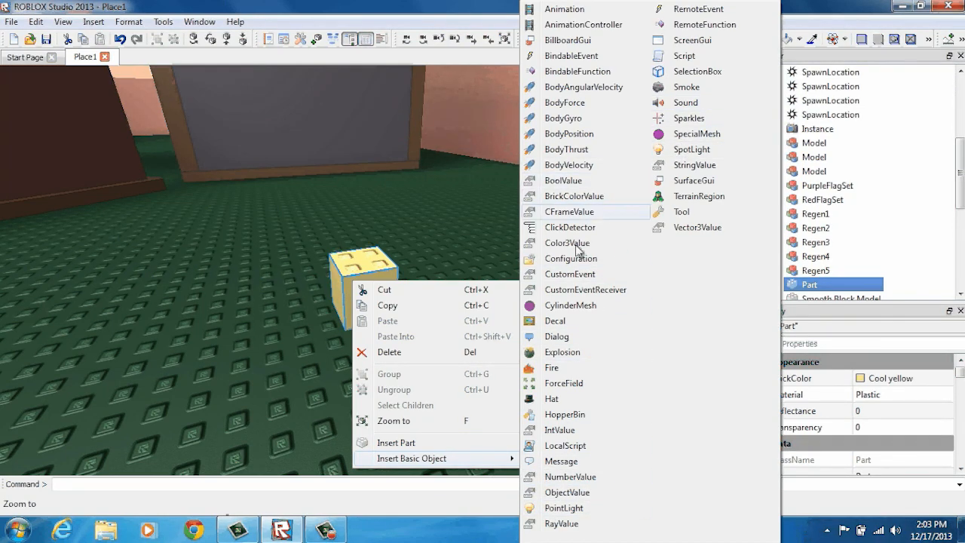
{"action": "left_click", "coordinate": [564, 508]}
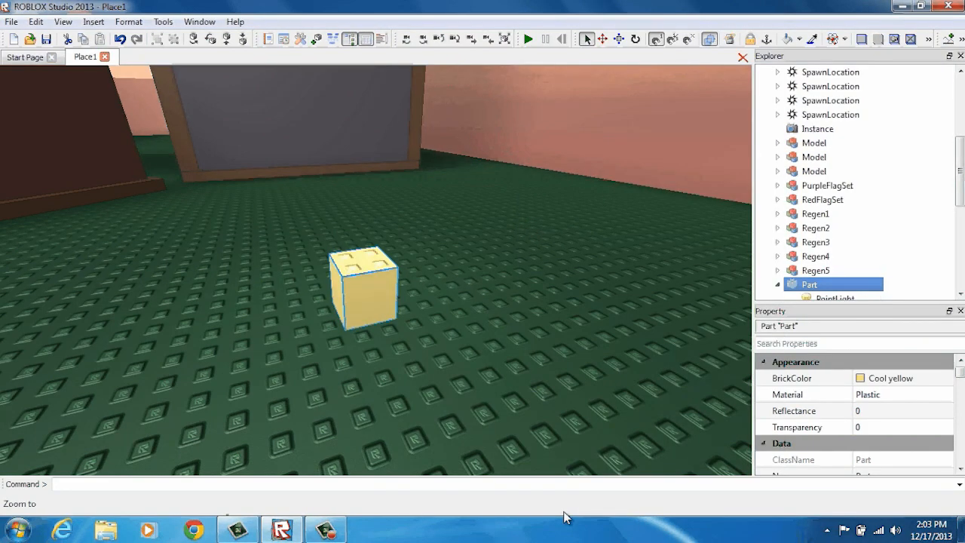
Move the lit cube over to the shaded ground beside the corner of the tower's base
{"action": "right_click_drag", "start_coordinate": [537, 390], "coordinate": [541, 359]}
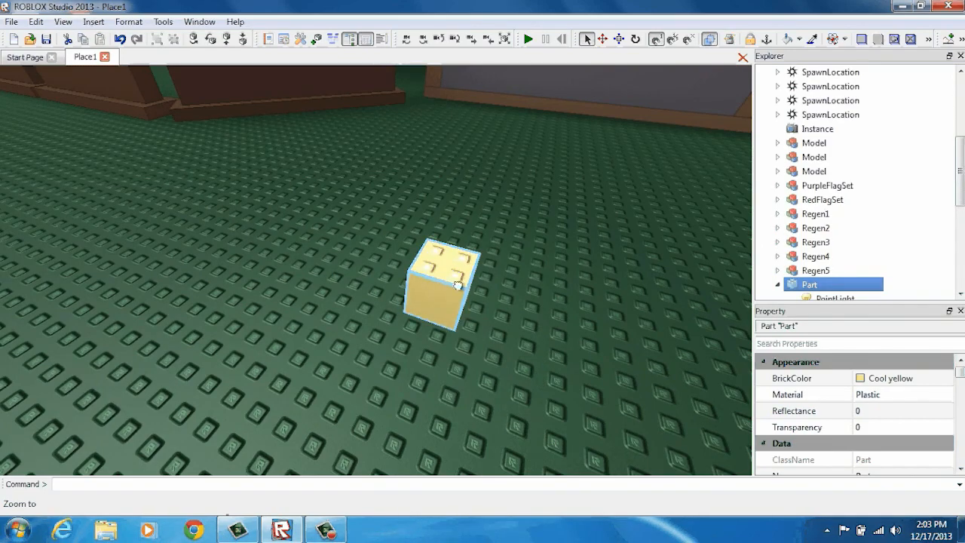
{"action": "scroll", "coordinate": [486, 273], "scroll_direction": "down", "scroll_amount": 5}
{"action": "right_click_drag", "start_coordinate": [487, 272], "coordinate": [486, 273]}
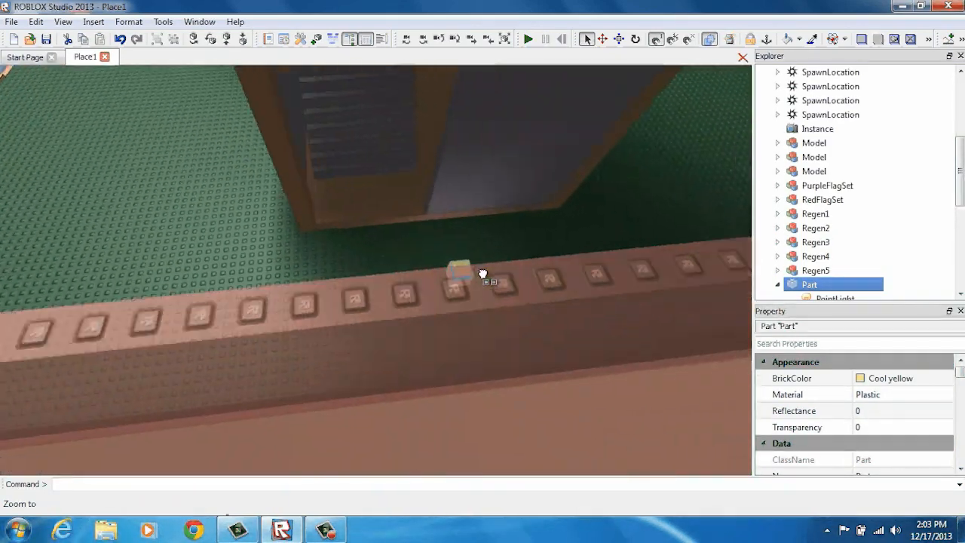
{"action": "scroll", "coordinate": [486, 272], "scroll_direction": "up", "scroll_amount": 3}
{"action": "left_click_drag", "start_coordinate": [486, 272], "coordinate": [554, 272]}
{"action": "right_click_drag", "start_coordinate": [554, 272], "coordinate": [550, 268]}
{"action": "left_click_drag", "start_coordinate": [550, 267], "coordinate": [359, 280]}
{"action": "scroll", "coordinate": [359, 280], "scroll_direction": "up", "scroll_amount": 2}
{"action": "right_click_drag", "start_coordinate": [358, 280], "coordinate": [350, 280]}
{"action": "scroll", "coordinate": [350, 281], "scroll_direction": "down", "scroll_amount": 2}
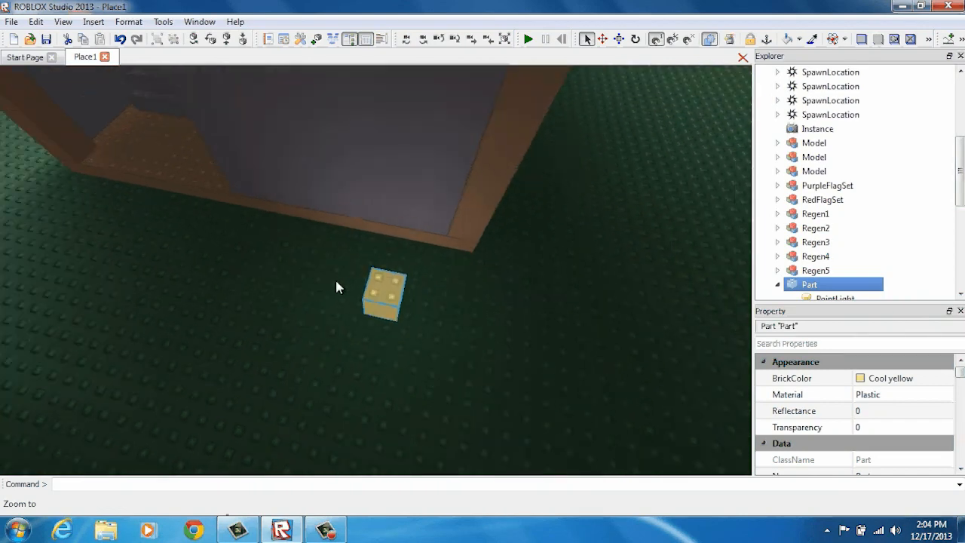
Place the lit cube against the grey wall panel at the tower's base
{"action": "left_click_drag", "start_coordinate": [374, 290], "coordinate": [475, 302]}
{"action": "right_click_drag", "start_coordinate": [475, 301], "coordinate": [485, 303]}
{"action": "left_click_drag", "start_coordinate": [485, 302], "coordinate": [462, 251]}
{"action": "right_click_drag", "start_coordinate": [461, 251], "coordinate": [466, 254]}
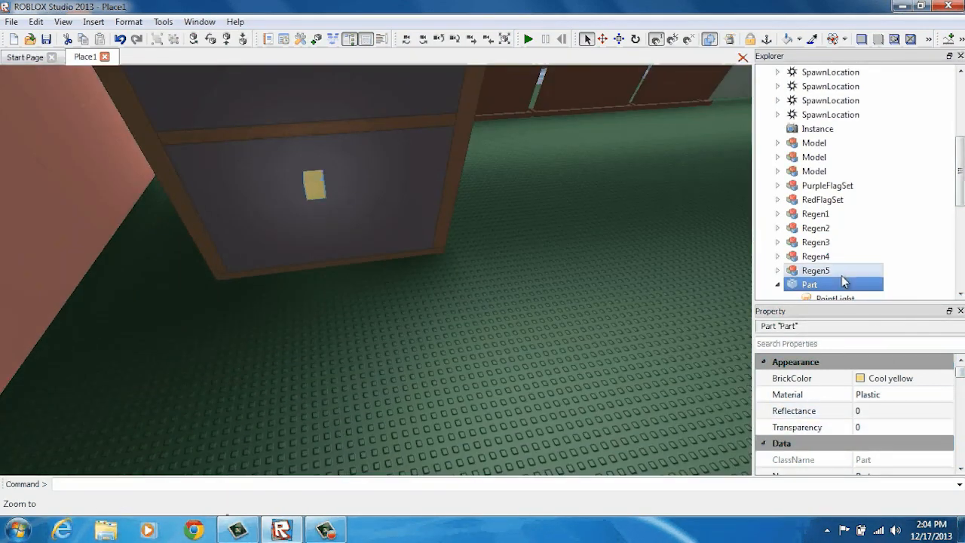
Enlarge the Property window and review the PointLight's Brightness, Color, Range and Shadows properties
{"action": "left_click_drag", "start_coordinate": [833, 305], "coordinate": [834, 258]}
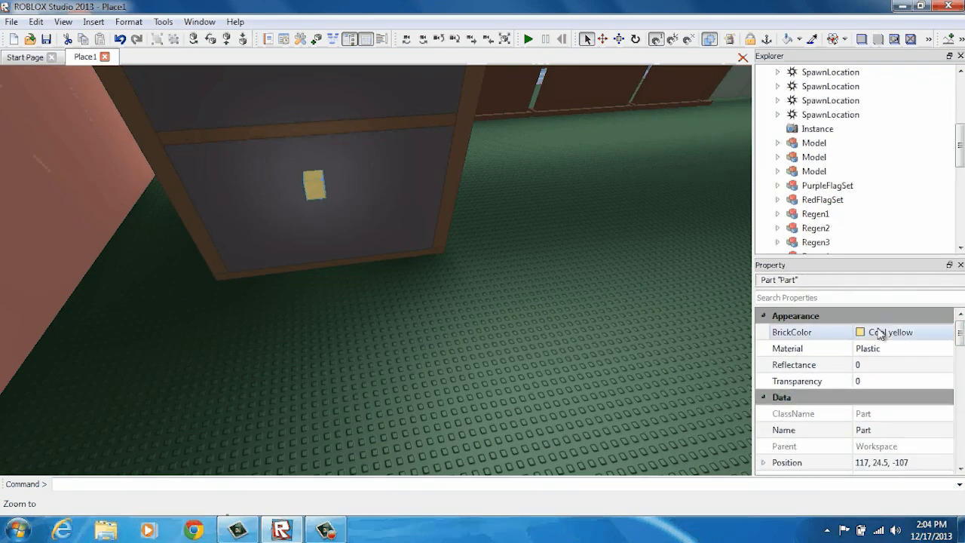
{"action": "scroll", "coordinate": [849, 198], "scroll_direction": "down", "scroll_amount": 3}
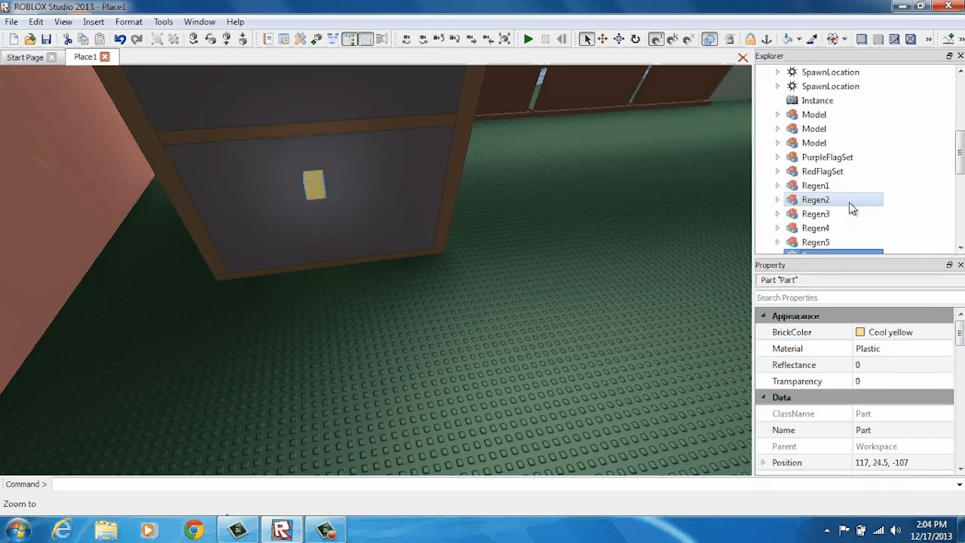
{"action": "left_click", "coordinate": [831, 215]}
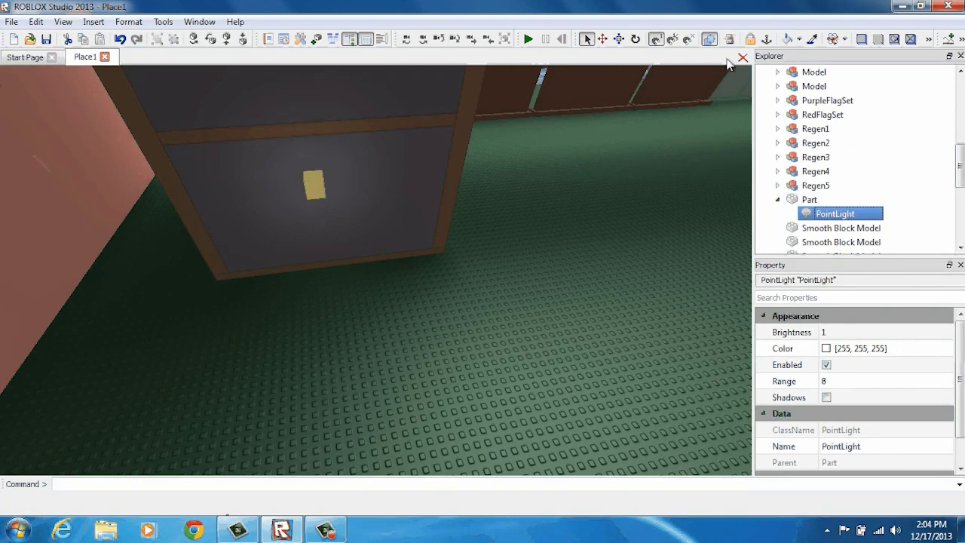
{"action": "left_click", "coordinate": [898, 349]}
{"action": "left_click", "coordinate": [869, 382]}
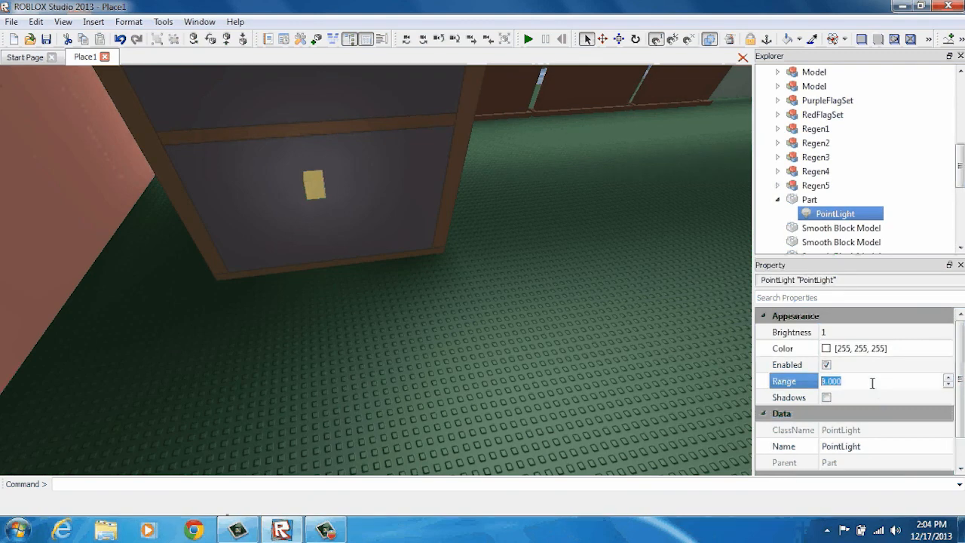
{"action": "left_click", "coordinate": [853, 332]}
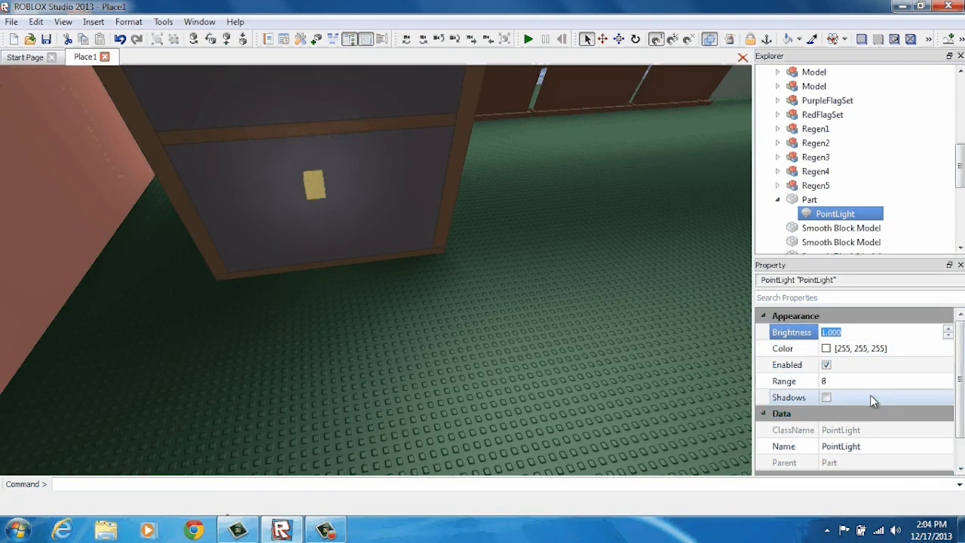
{"action": "type", "text": "1"}
{"action": "scroll", "coordinate": [959, 384], "scroll_direction": "down", "scroll_amount": 2}
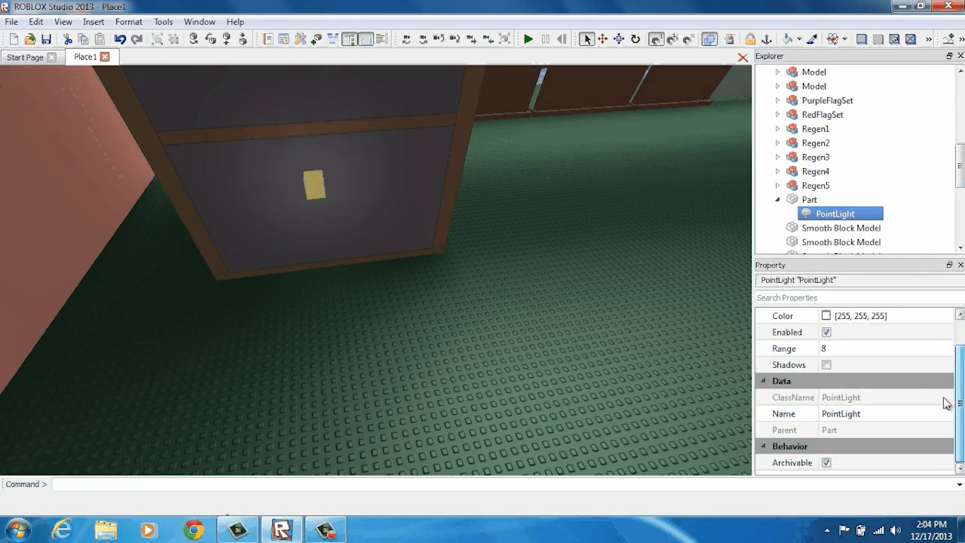
Shift the cube slightly down the wall and set its PointLight's Range to 32
{"action": "left_click_drag", "start_coordinate": [319, 174], "coordinate": [316, 203]}
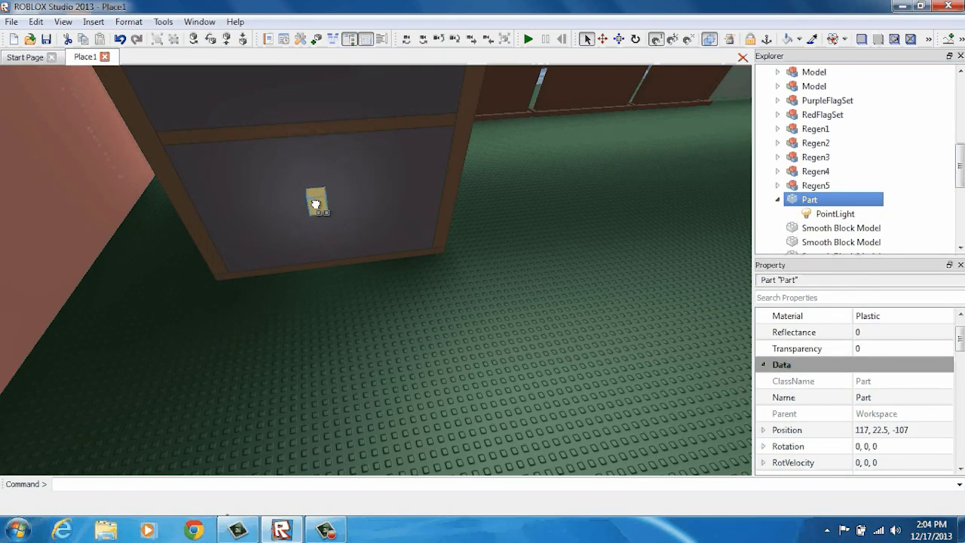
{"action": "scroll", "coordinate": [955, 346], "scroll_direction": "up", "scroll_amount": 2}
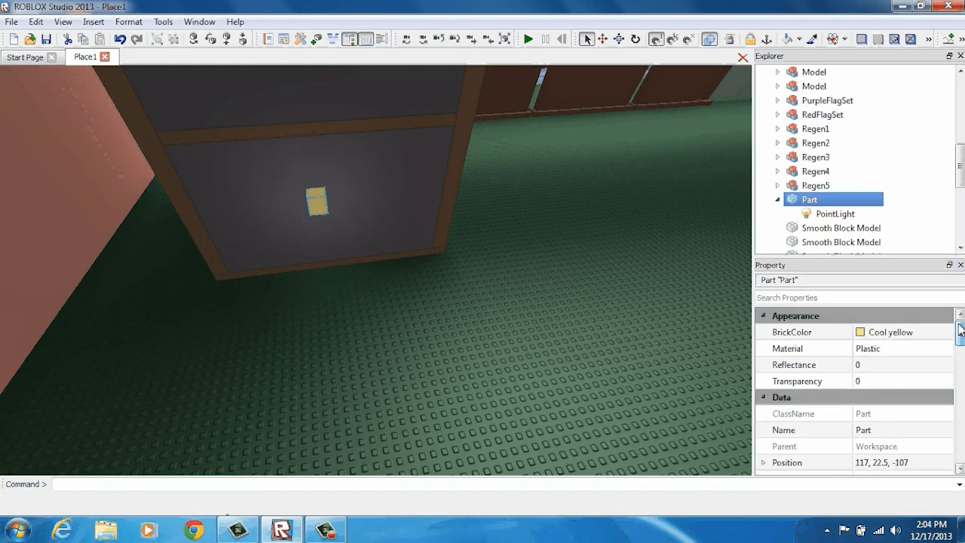
{"action": "left_click", "coordinate": [846, 215]}
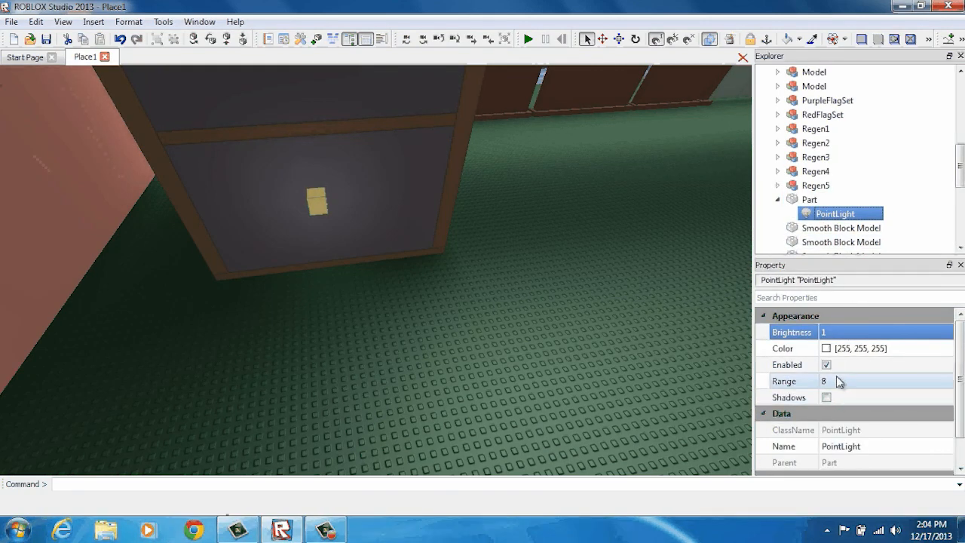
{"action": "left_click", "coordinate": [834, 383]}
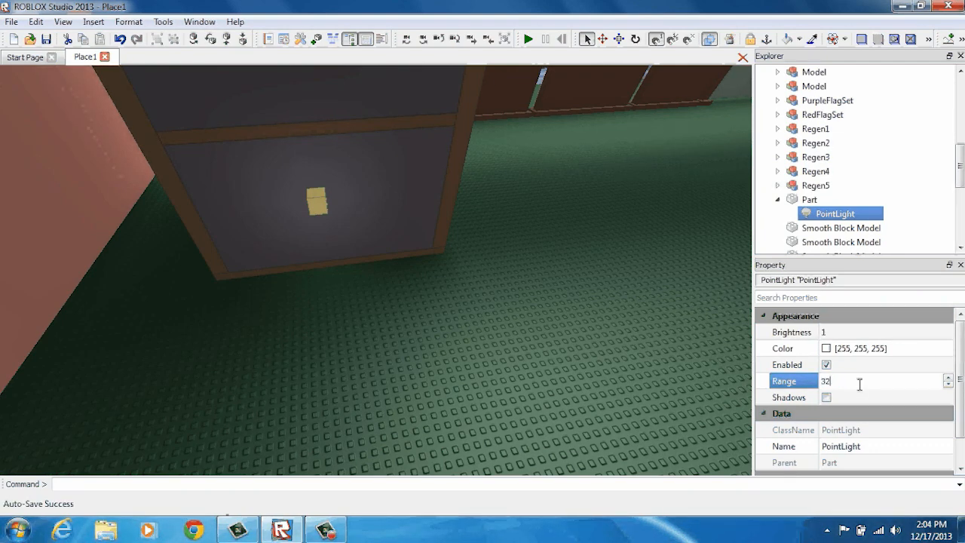
{"action": "type", "text": "32"}
{"action": "key", "text": "Return"}
Move the cube off the wall onto the green ground beside the tower and deselect it
{"action": "left_click_drag", "start_coordinate": [317, 202], "coordinate": [467, 334]}
{"action": "right_click_drag", "start_coordinate": [466, 329], "coordinate": [480, 287]}
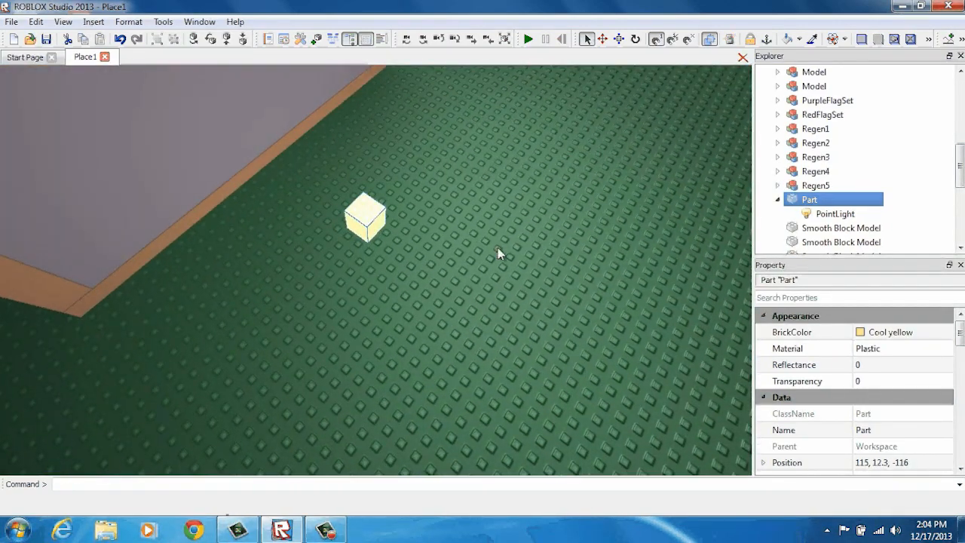
{"action": "left_click", "coordinate": [481, 286]}
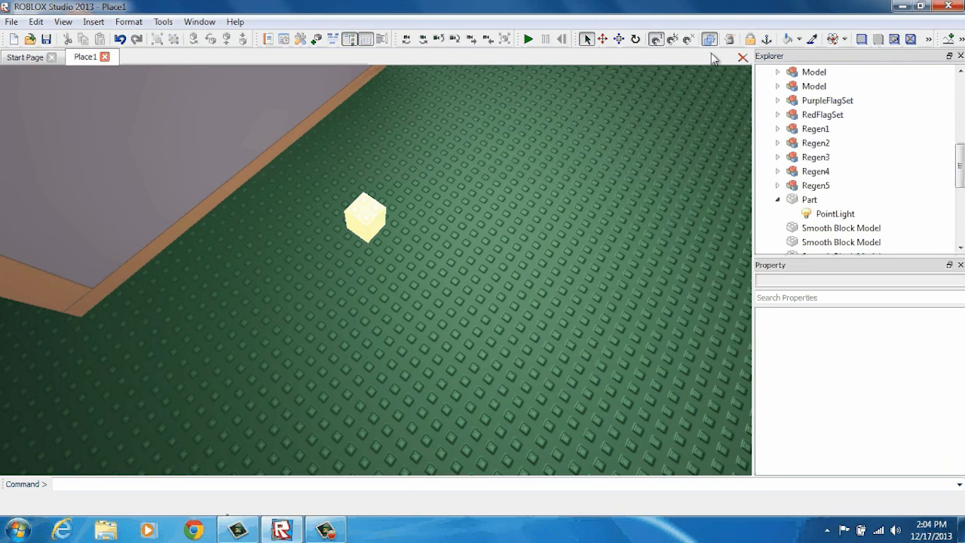
Activate the Anchor tool and move the glowing cube up under the ceiling of the pagoda's lower room
{"action": "left_click", "coordinate": [768, 40]}
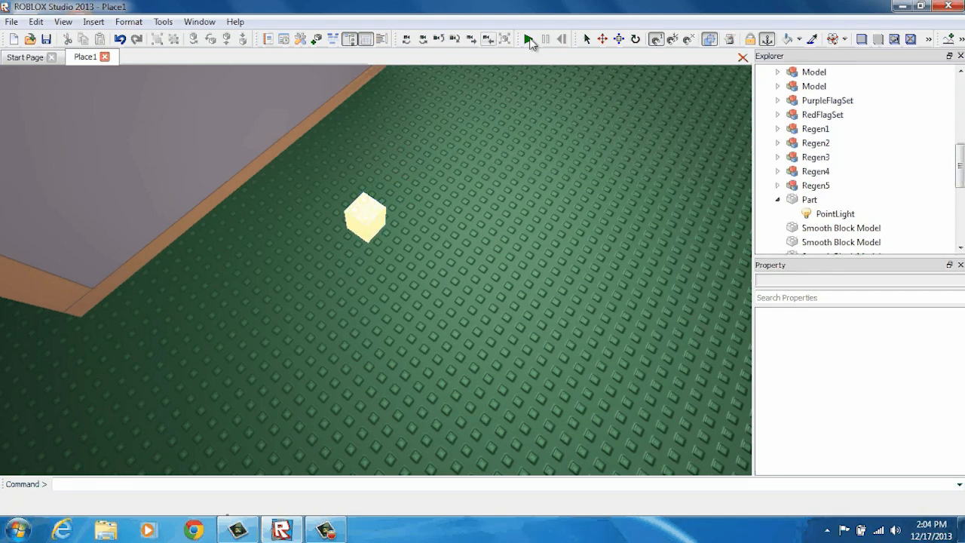
{"action": "left_click_drag", "start_coordinate": [373, 232], "coordinate": [473, 260]}
{"action": "right_click_drag", "start_coordinate": [474, 260], "coordinate": [473, 259]}
{"action": "scroll", "coordinate": [473, 264], "scroll_direction": "down", "scroll_amount": 10}
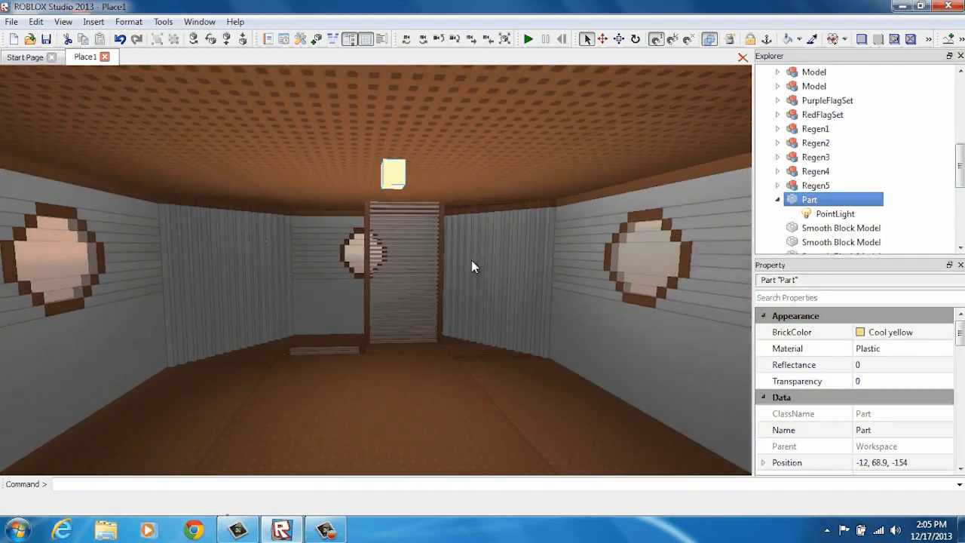
Copy the glowing cube under the pagoda ceiling and paste a duplicate of it into the place
{"action": "scroll", "coordinate": [473, 260], "scroll_direction": "down", "scroll_amount": 3}
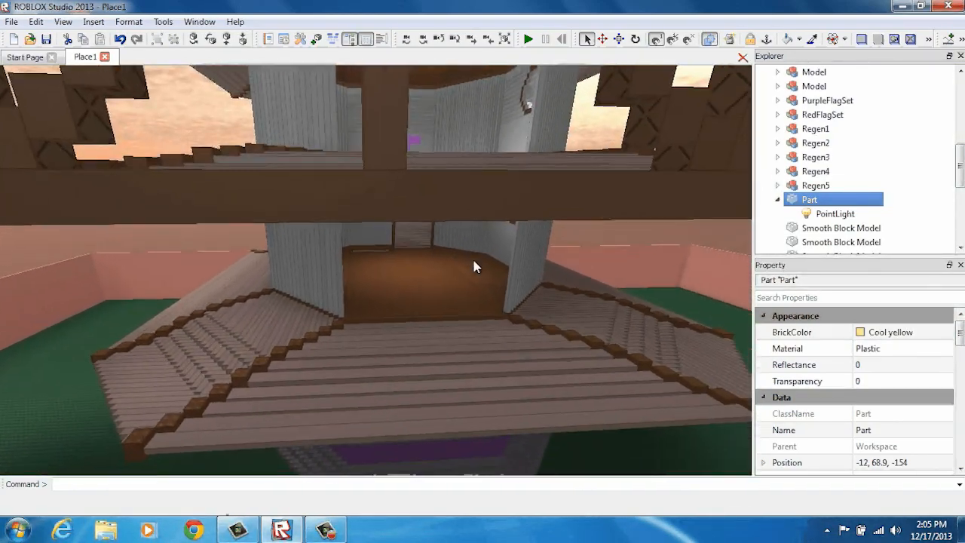
{"action": "scroll", "coordinate": [473, 258], "scroll_direction": "up", "scroll_amount": 12}
{"action": "scroll", "coordinate": [420, 198], "scroll_direction": "up", "scroll_amount": 3}
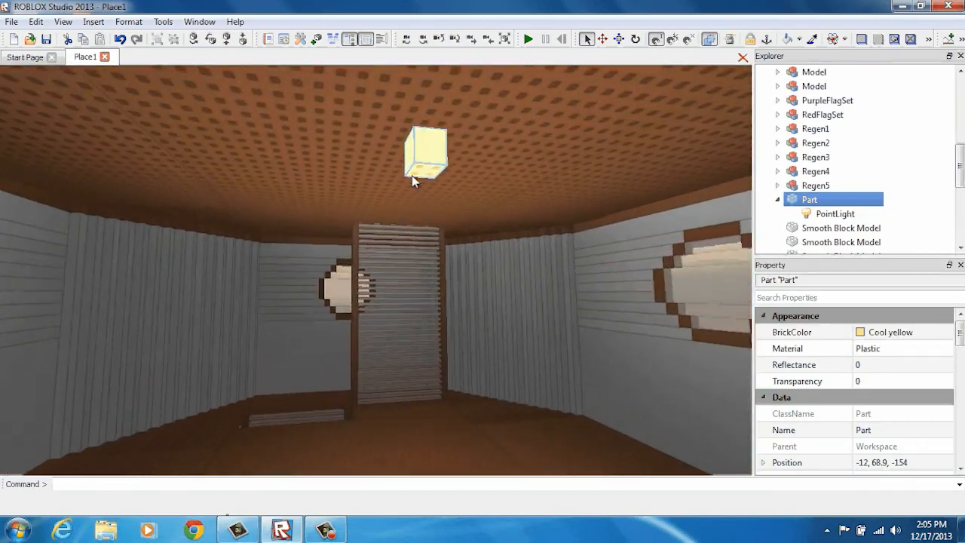
{"action": "right_click", "coordinate": [435, 149]}
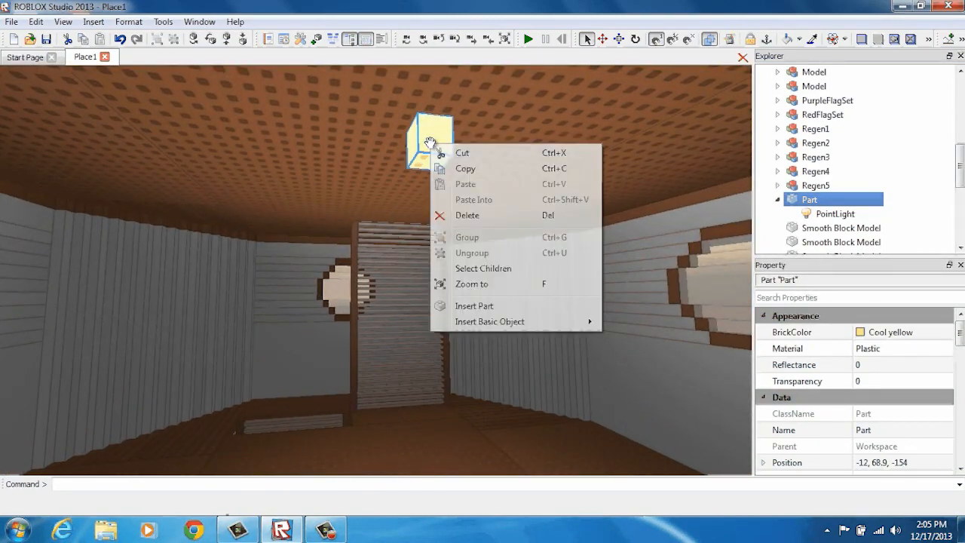
{"action": "left_click", "coordinate": [461, 170]}
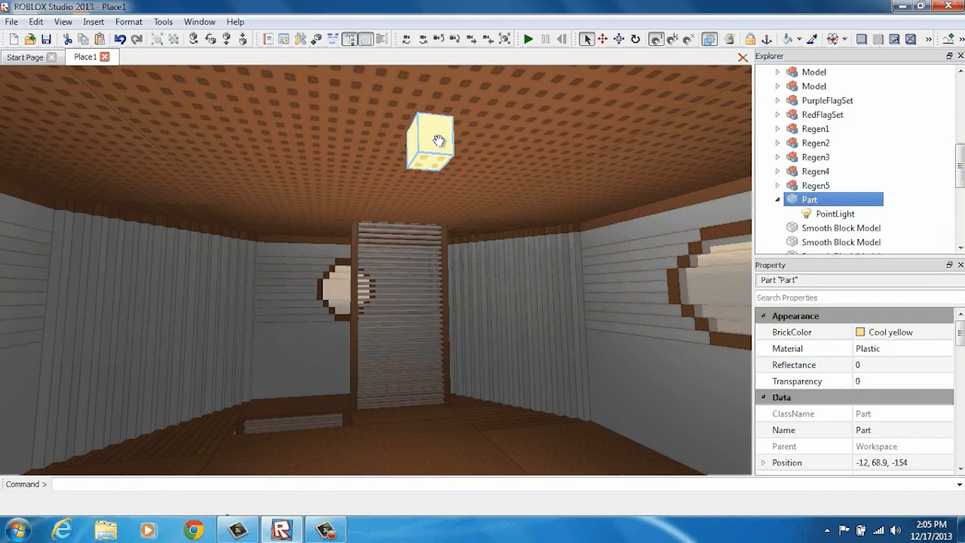
{"action": "right_click", "coordinate": [440, 144]}
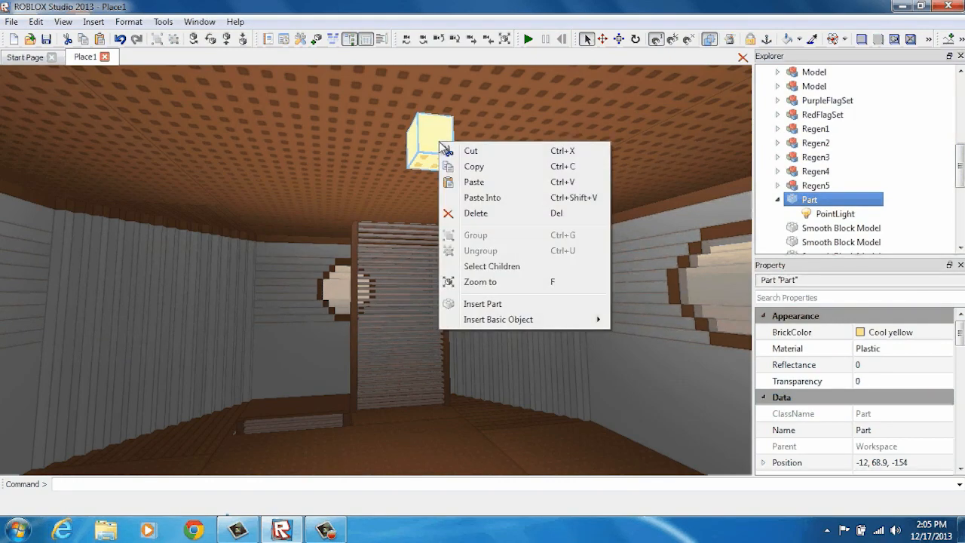
{"action": "left_click", "coordinate": [482, 181]}
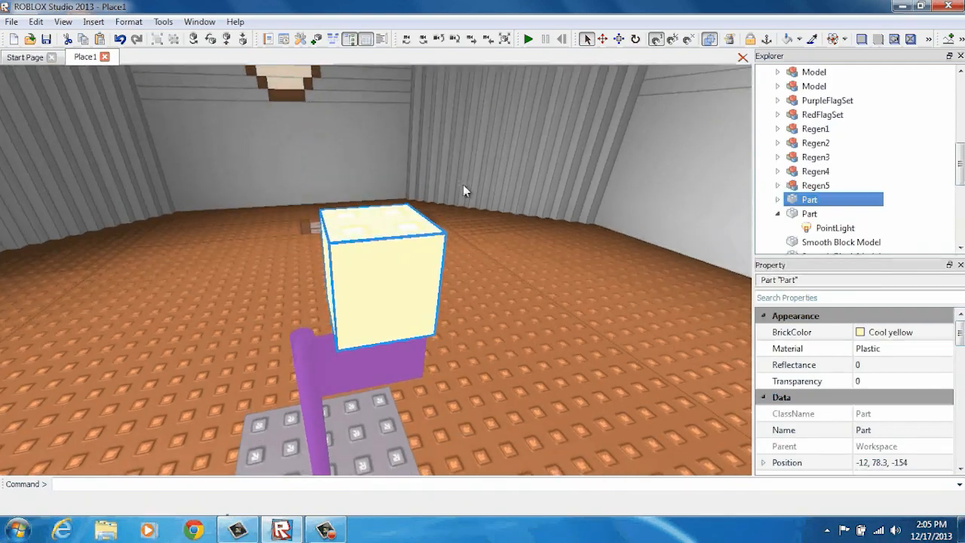
Move the duplicate cube up under the ceiling of the pagoda's upper room, at about -12, 96.5, -155
{"action": "left_click_drag", "start_coordinate": [384, 295], "coordinate": [515, 323]}
{"action": "scroll", "coordinate": [515, 325], "scroll_direction": "down", "scroll_amount": 3}
{"action": "right_click_drag", "start_coordinate": [515, 327], "coordinate": [515, 324]}
{"action": "left_click_drag", "start_coordinate": [515, 323], "coordinate": [512, 322]}
{"action": "right_click_drag", "start_coordinate": [515, 324], "coordinate": [512, 322]}
{"action": "left_click_drag", "start_coordinate": [512, 322], "coordinate": [459, 279]}
{"action": "scroll", "coordinate": [512, 327], "scroll_direction": "down", "scroll_amount": 3}
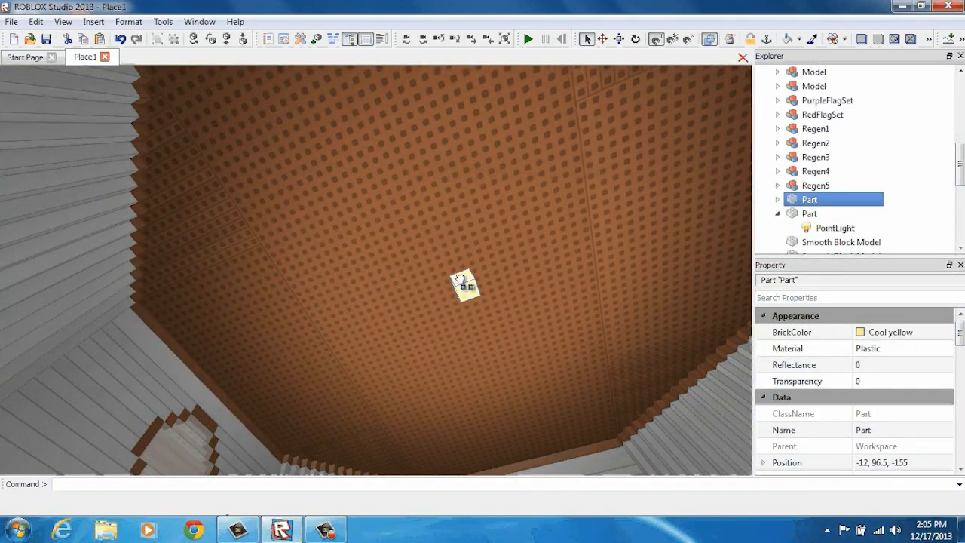
{"action": "right_click_drag", "start_coordinate": [460, 280], "coordinate": [462, 308]}
{"action": "scroll", "coordinate": [462, 275], "scroll_direction": "down", "scroll_amount": 4}
{"action": "right_click_drag", "start_coordinate": [486, 243], "coordinate": [488, 234]}
{"action": "scroll", "coordinate": [449, 267], "scroll_direction": "up", "scroll_amount": 4}
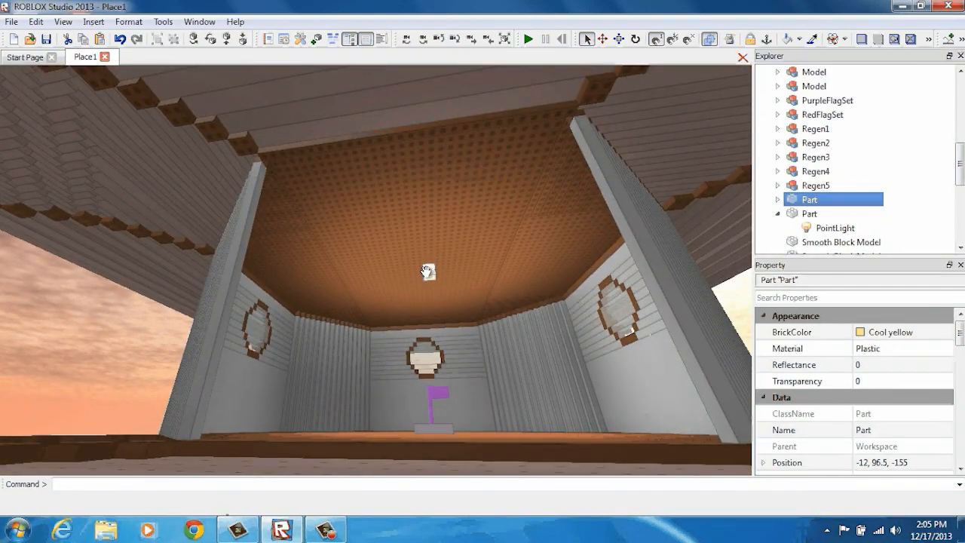
Delete the duplicate cube from the upper room and select the original cube under the ceiling of the room below
{"action": "key", "text": "Delete"}
{"action": "right_click_drag", "start_coordinate": [428, 270], "coordinate": [429, 271]}
{"action": "scroll", "coordinate": [430, 268], "scroll_direction": "up", "scroll_amount": 4}
{"action": "scroll", "coordinate": [425, 273], "scroll_direction": "up", "scroll_amount": 2}
{"action": "left_click", "coordinate": [419, 266]}
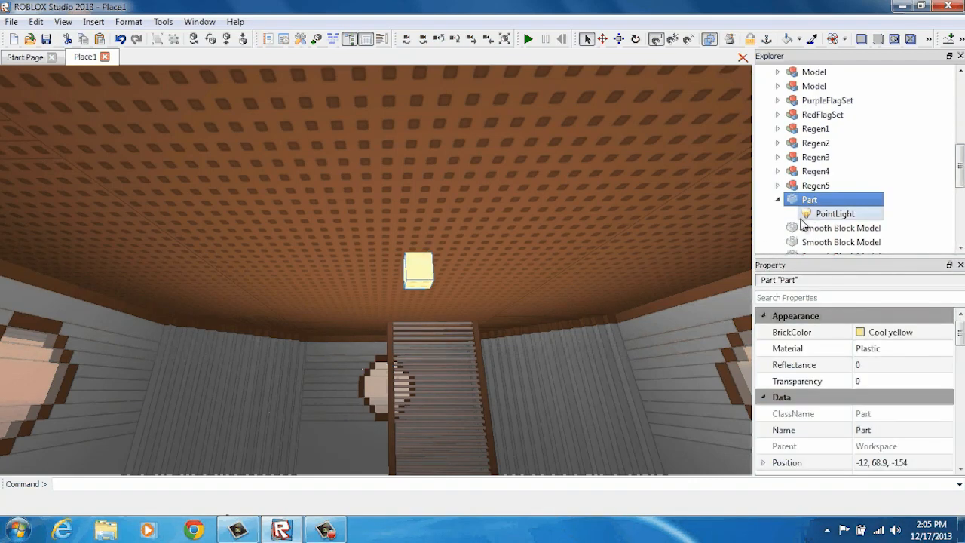
Raise the Range of the selected cube's PointLight to its maximum of 60
{"action": "left_click", "coordinate": [801, 216]}
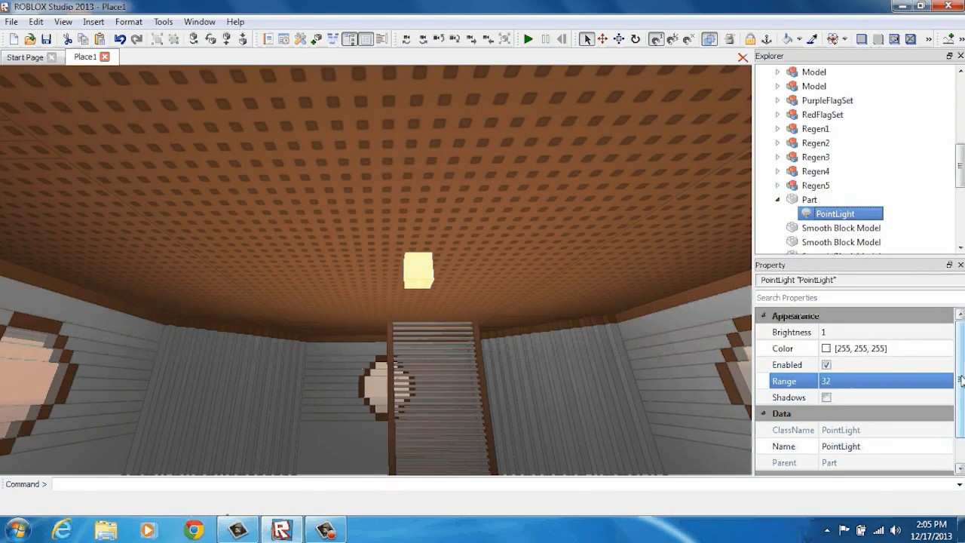
{"action": "left_click_drag", "start_coordinate": [960, 379], "coordinate": [961, 407]}
{"action": "scroll", "coordinate": [508, 234], "scroll_direction": "down", "scroll_amount": 8}
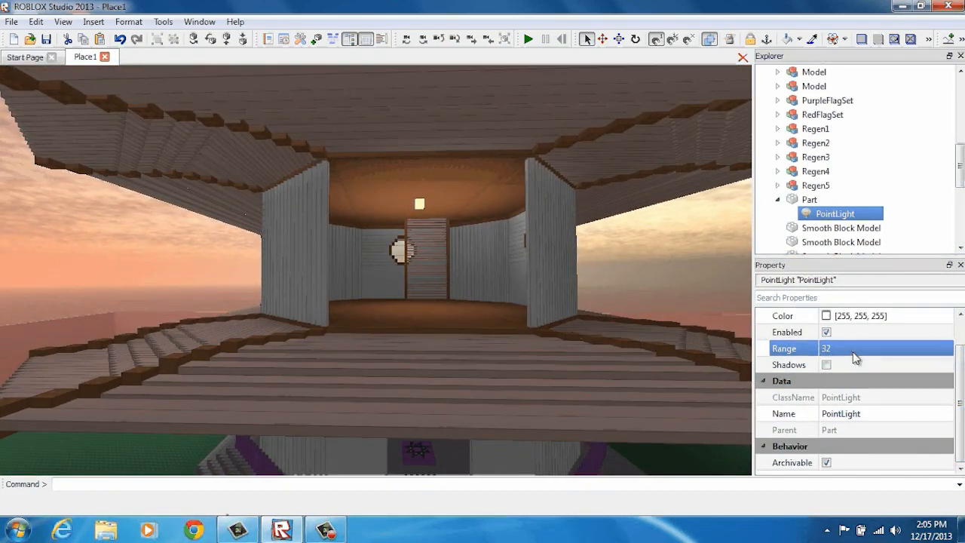
{"action": "left_click", "coordinate": [853, 348]}
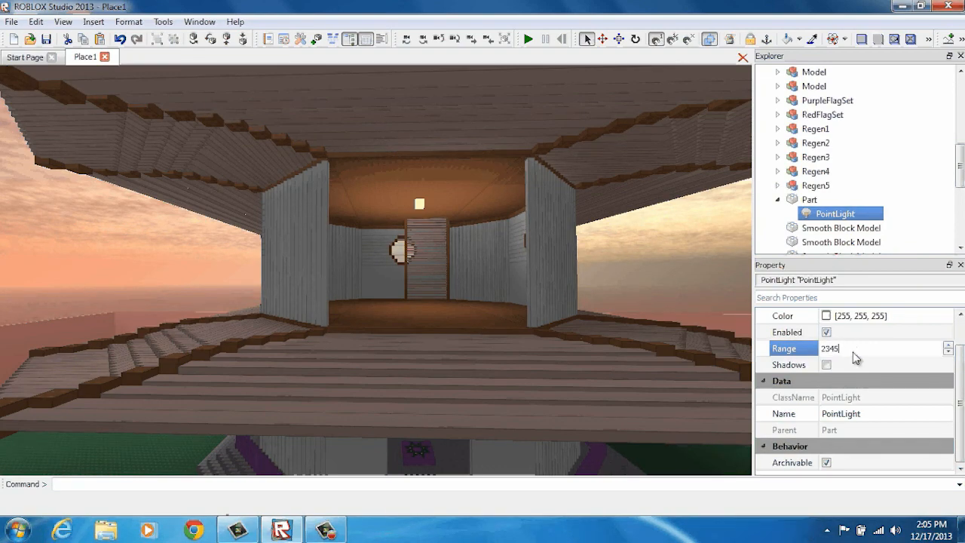
{"action": "key", "text": "Return"}
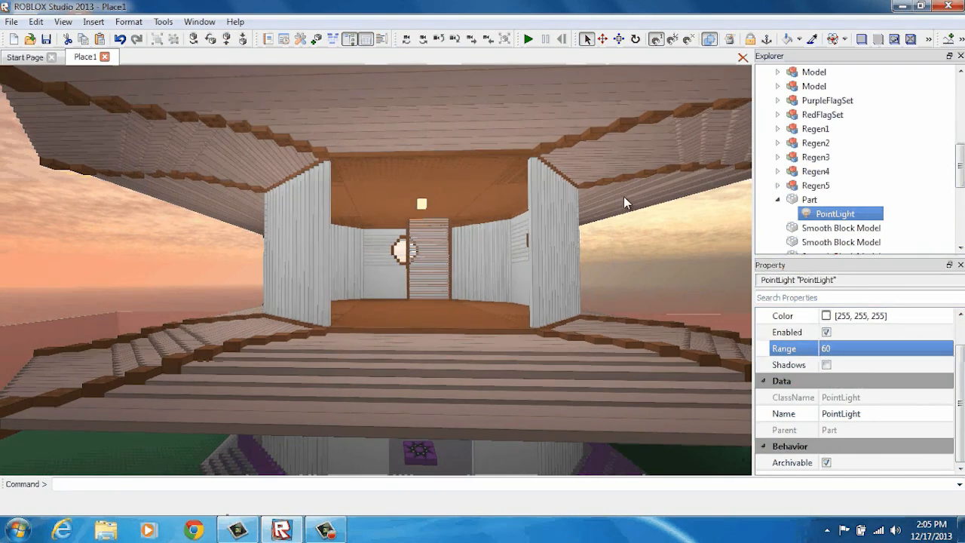
Try a Brightness of 234 on the PointLight, inspect the pagoda, and set the Brightness back to 1
{"action": "scroll", "coordinate": [623, 200], "scroll_direction": "down", "scroll_amount": 3}
{"action": "scroll", "coordinate": [624, 200], "scroll_direction": "up", "scroll_amount": 4}
{"action": "right_click_drag", "start_coordinate": [623, 200], "coordinate": [625, 201]}
{"action": "scroll", "coordinate": [624, 201], "scroll_direction": "down", "scroll_amount": 4}
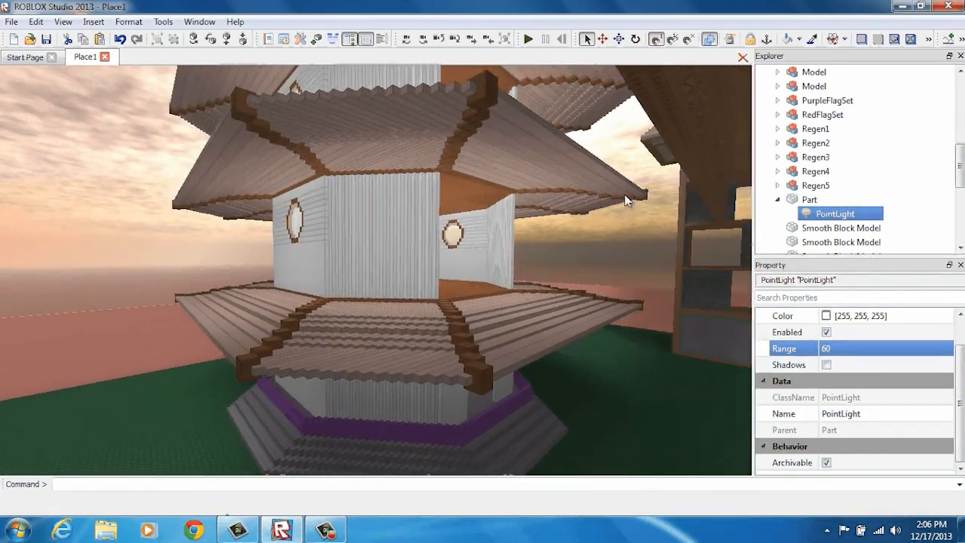
{"action": "scroll", "coordinate": [624, 198], "scroll_direction": "up", "scroll_amount": 3}
{"action": "scroll", "coordinate": [904, 363], "scroll_direction": "up", "scroll_amount": 1}
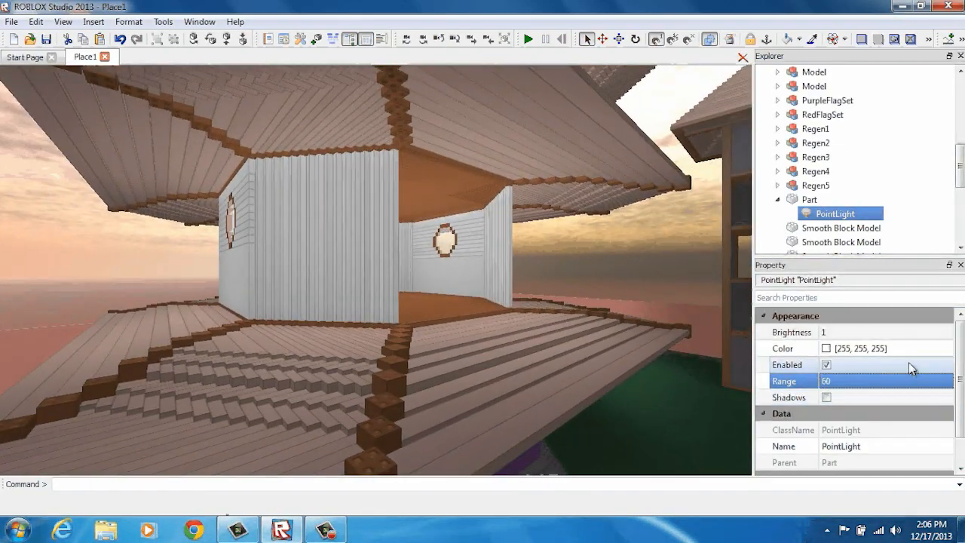
{"action": "left_click", "coordinate": [860, 332]}
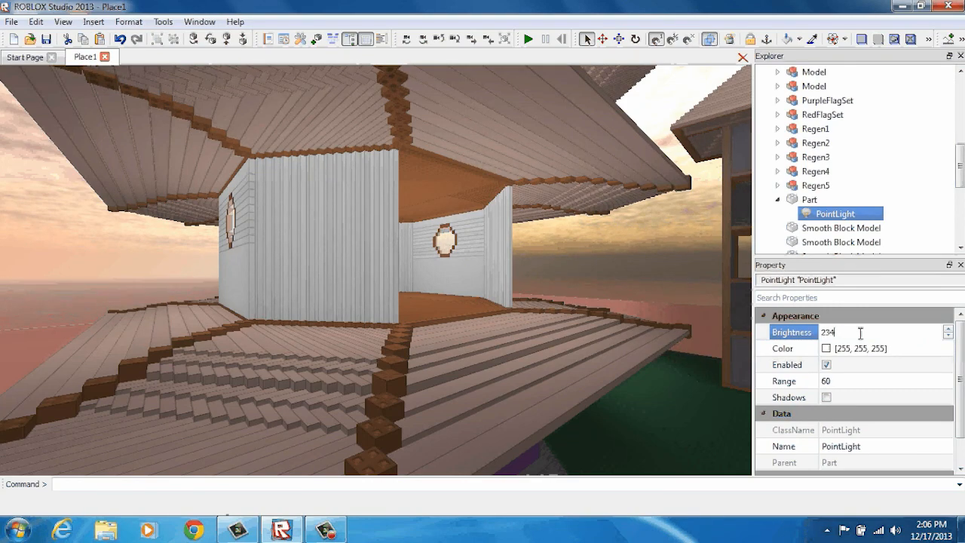
{"action": "key", "text": "Return"}
{"action": "right_click_drag", "start_coordinate": [525, 192], "coordinate": [452, 196]}
{"action": "left_click", "coordinate": [846, 333]}
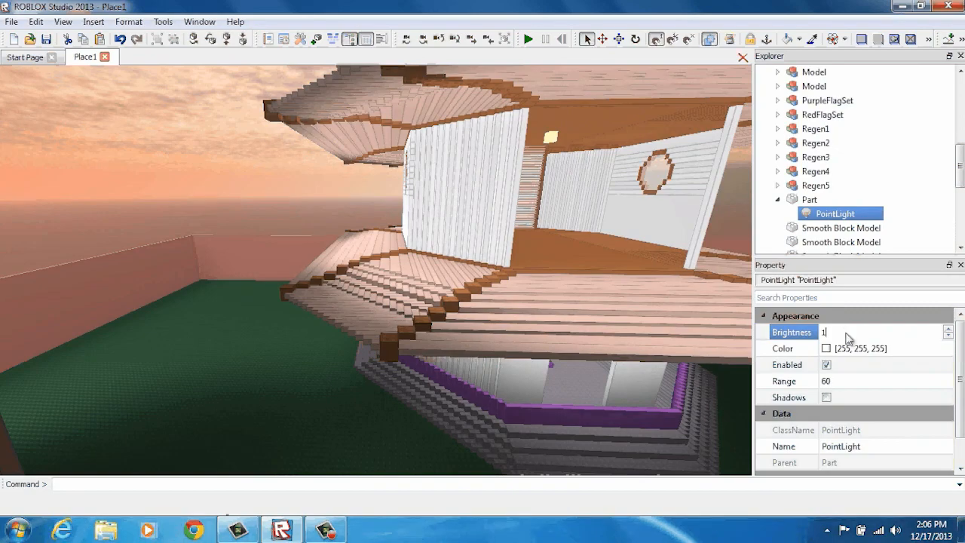
{"action": "key", "text": "Return"}
Inspect the pagoda's lit walls and enable Shadows on the cube's PointLight
{"action": "right_click_drag", "start_coordinate": [584, 231], "coordinate": [581, 230]}
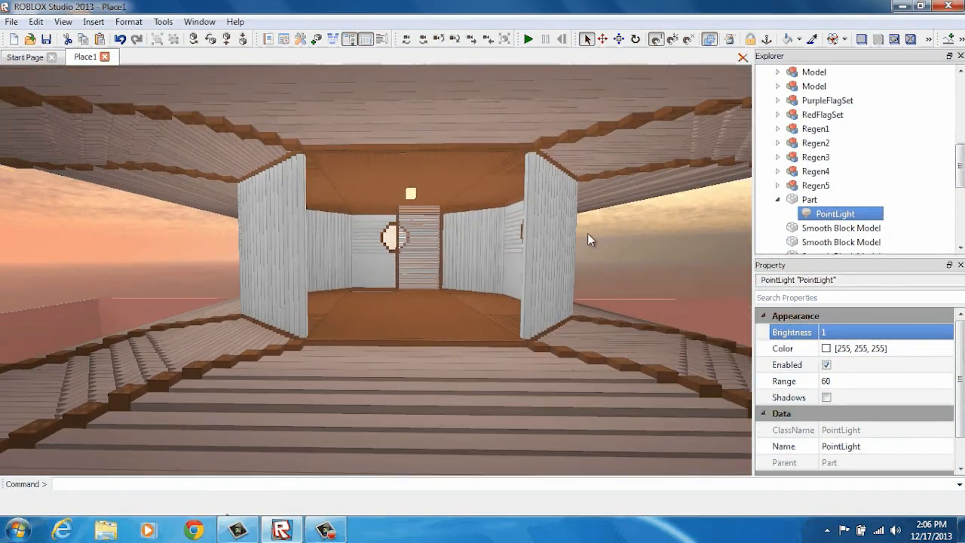
{"action": "scroll", "coordinate": [564, 229], "scroll_direction": "down", "scroll_amount": 2}
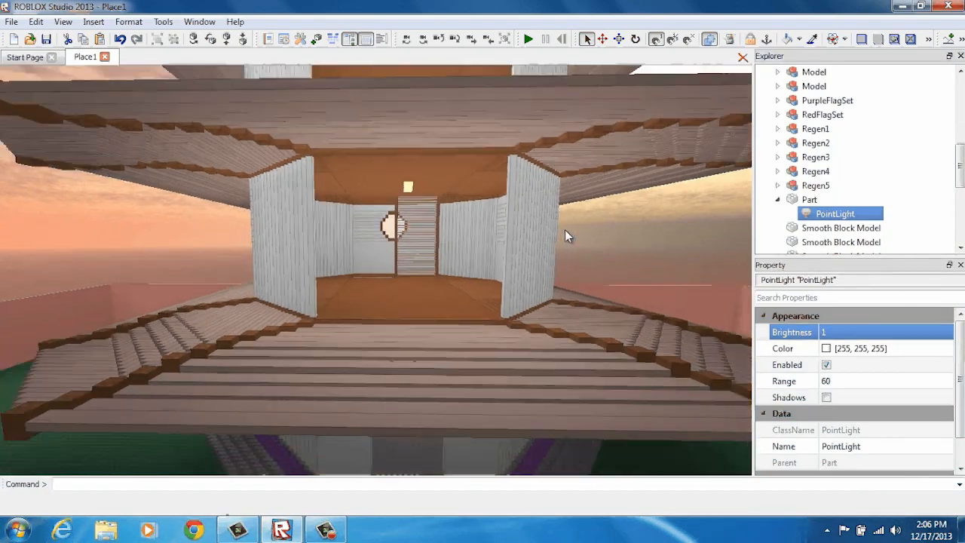
{"action": "right_click_drag", "start_coordinate": [565, 229], "coordinate": [565, 227]}
{"action": "scroll", "coordinate": [566, 227], "scroll_direction": "up", "scroll_amount": 2}
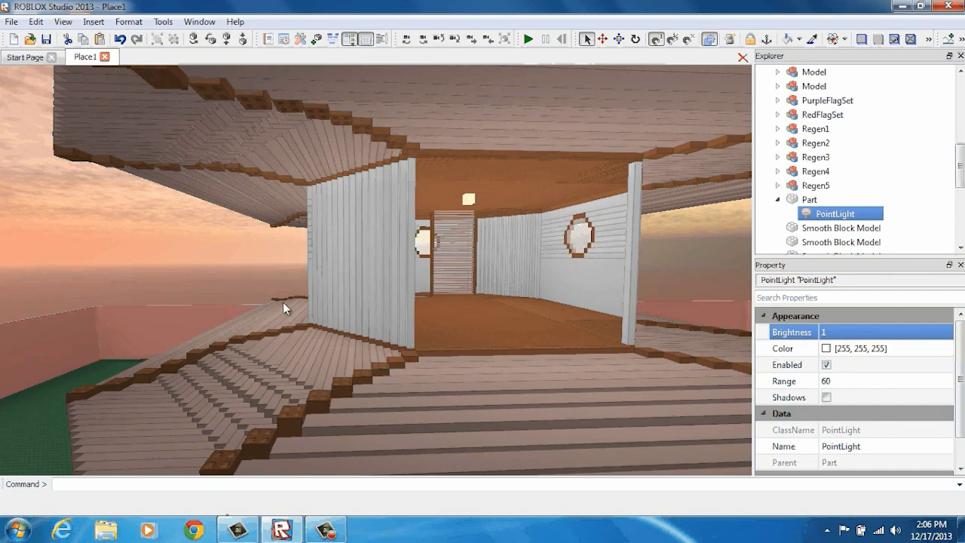
{"action": "right_click_drag", "start_coordinate": [337, 275], "coordinate": [319, 315]}
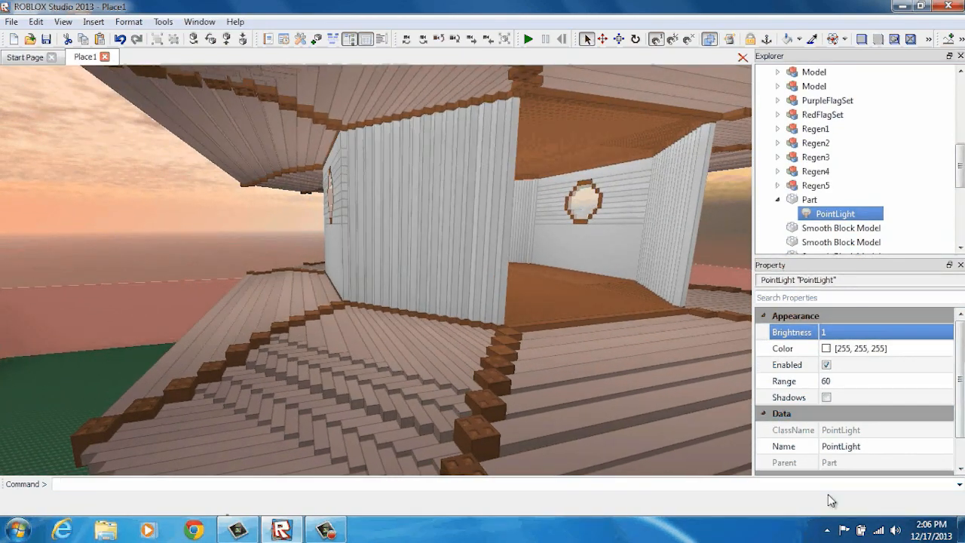
{"action": "left_click", "coordinate": [826, 397]}
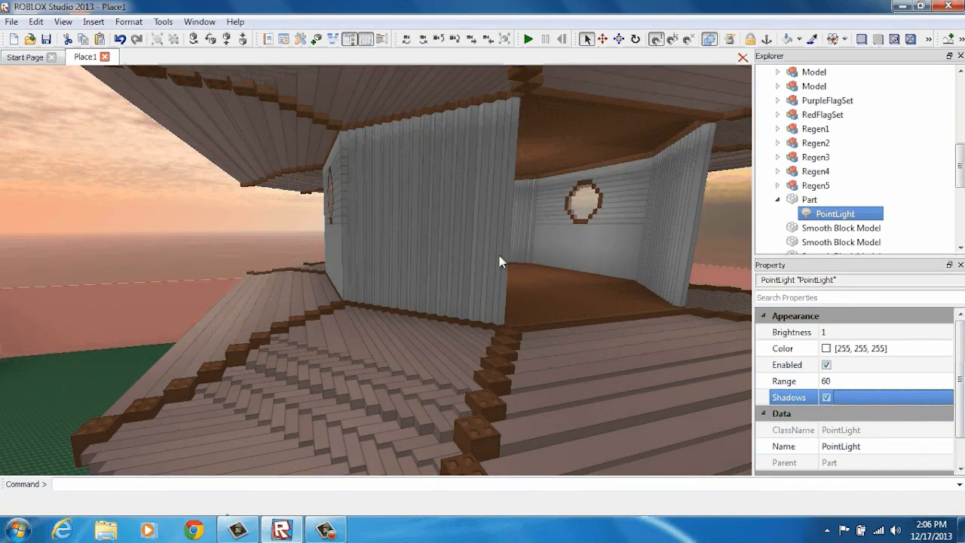
Examine how the shadowed PointLight affects the pagoda's outer walls, roofs and the inside of the room
{"action": "scroll", "coordinate": [500, 255], "scroll_direction": "up", "scroll_amount": 5}
{"action": "right_click_drag", "start_coordinate": [348, 235], "coordinate": [473, 274]}
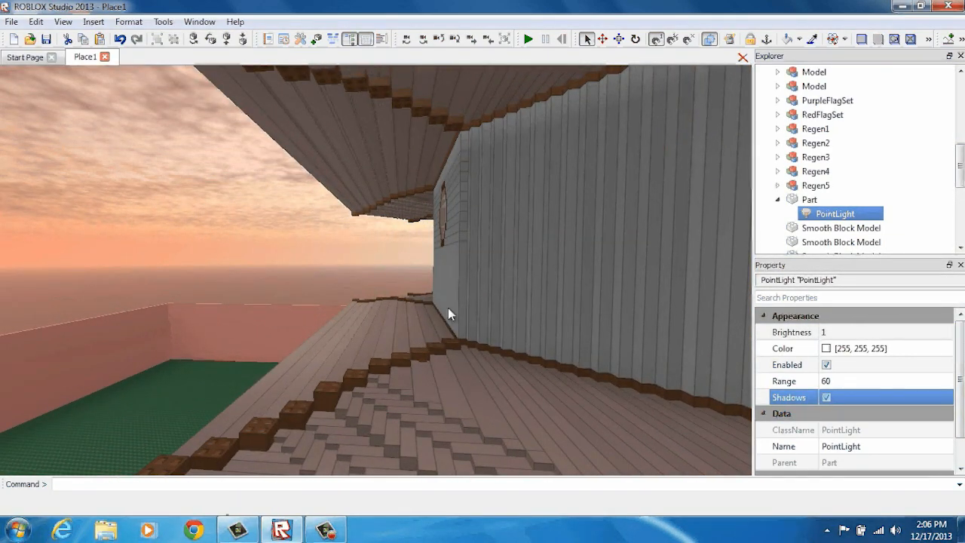
{"action": "right_click_drag", "start_coordinate": [274, 373], "coordinate": [339, 334]}
{"action": "right_click_drag", "start_coordinate": [392, 304], "coordinate": [406, 288]}
{"action": "right_click_drag", "start_coordinate": [161, 387], "coordinate": [407, 271]}
{"action": "key", "text": "w"}
{"action": "key", "text": "w"}
{"action": "key", "text": "s"}
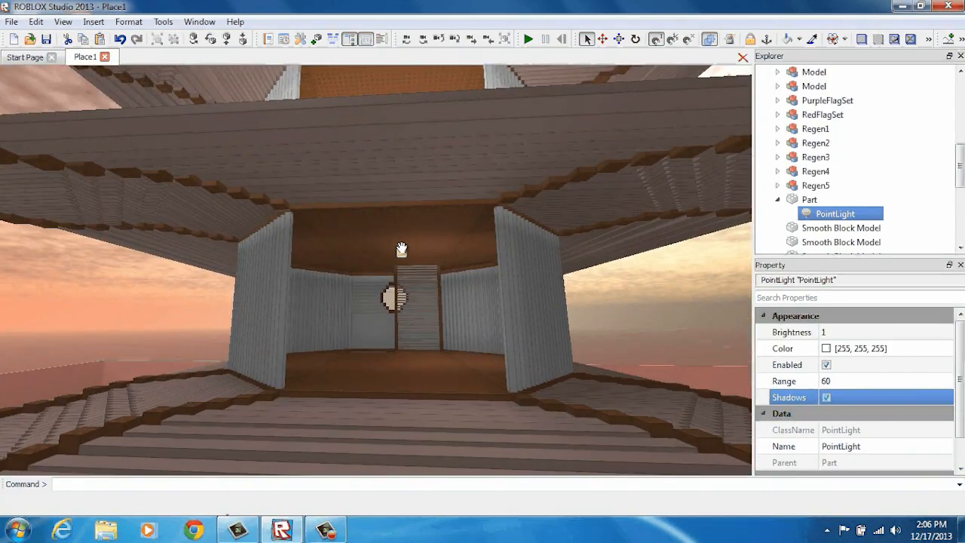
Toggle the PointLight's Enabled property off and on twice to compare the room with and without light
{"action": "left_click", "coordinate": [400, 250]}
{"action": "left_click", "coordinate": [834, 214]}
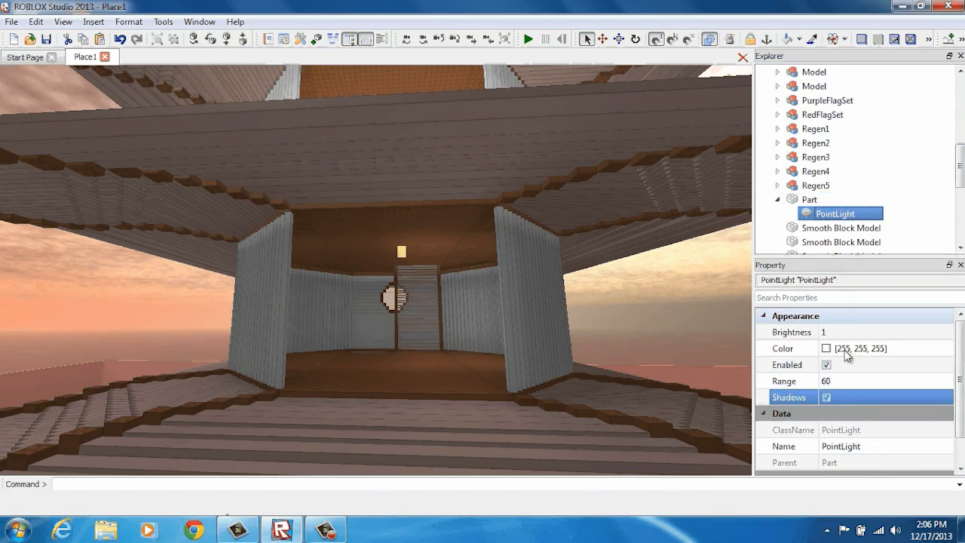
{"action": "left_click", "coordinate": [826, 366]}
{"action": "left_click", "coordinate": [826, 365]}
{"action": "left_click", "coordinate": [827, 366]}
{"action": "left_click", "coordinate": [827, 366]}
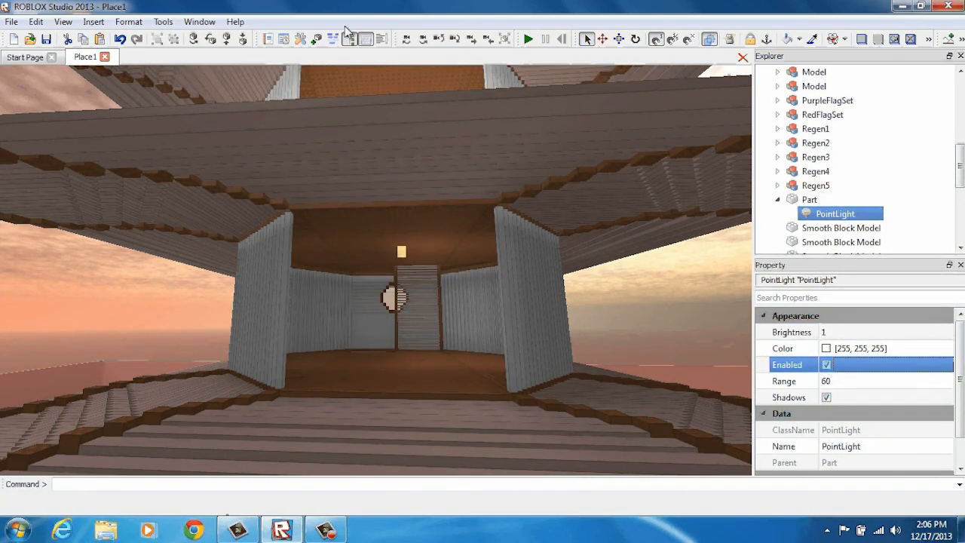
Lower the glowing cube from the room's ceiling with the Move tool to position -12, 63.9, -154
{"action": "left_click", "coordinate": [401, 251]}
{"action": "left_click_drag", "start_coordinate": [402, 298], "coordinate": [401, 307]}
{"action": "right_click_drag", "start_coordinate": [412, 289], "coordinate": [413, 282]}
{"action": "scroll", "coordinate": [412, 285], "scroll_direction": "up", "scroll_amount": 3}
{"action": "scroll", "coordinate": [411, 284], "scroll_direction": "up", "scroll_amount": 2}
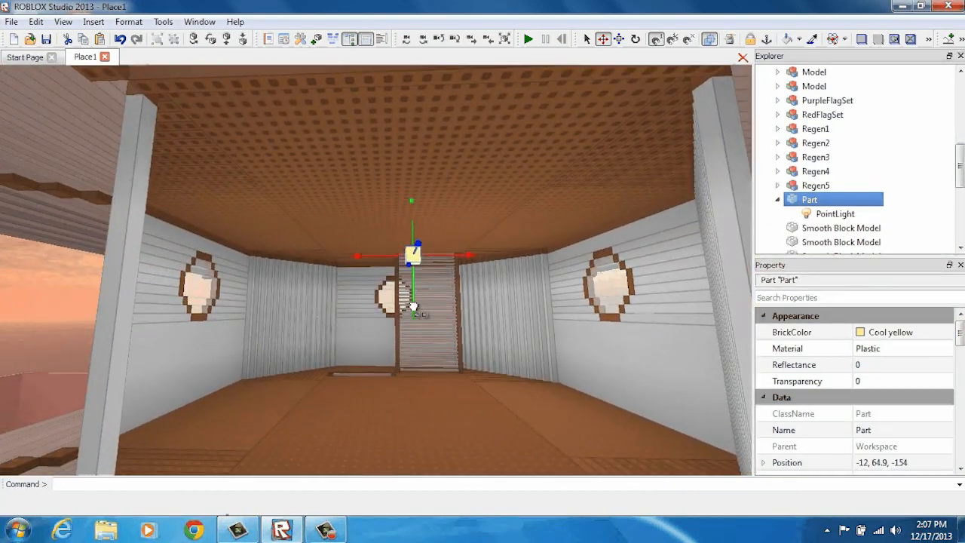
{"action": "left_click_drag", "start_coordinate": [413, 306], "coordinate": [413, 308]}
Copy the lowered glowing cube and paste a duplicate of it into the place
{"action": "scroll", "coordinate": [413, 309], "scroll_direction": "down", "scroll_amount": 10}
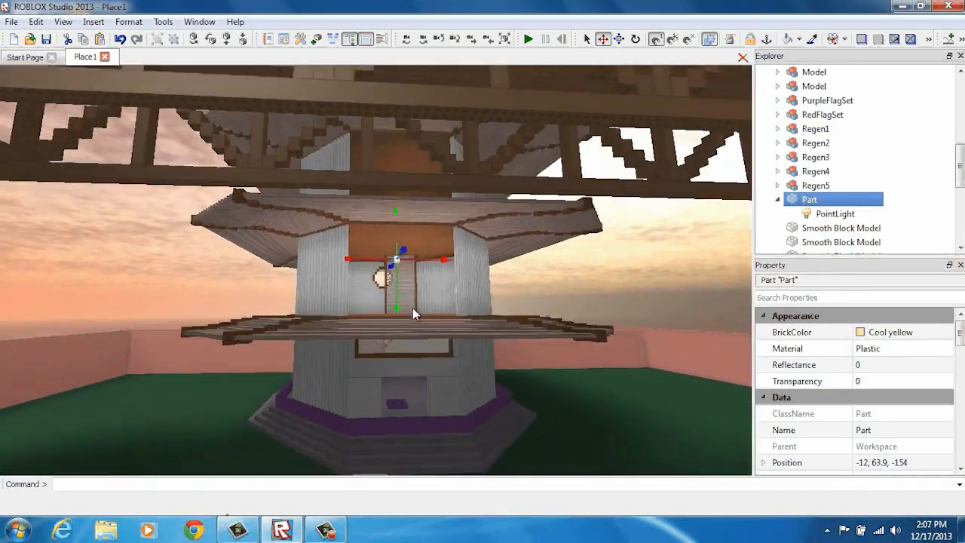
{"action": "scroll", "coordinate": [413, 308], "scroll_direction": "up", "scroll_amount": 10}
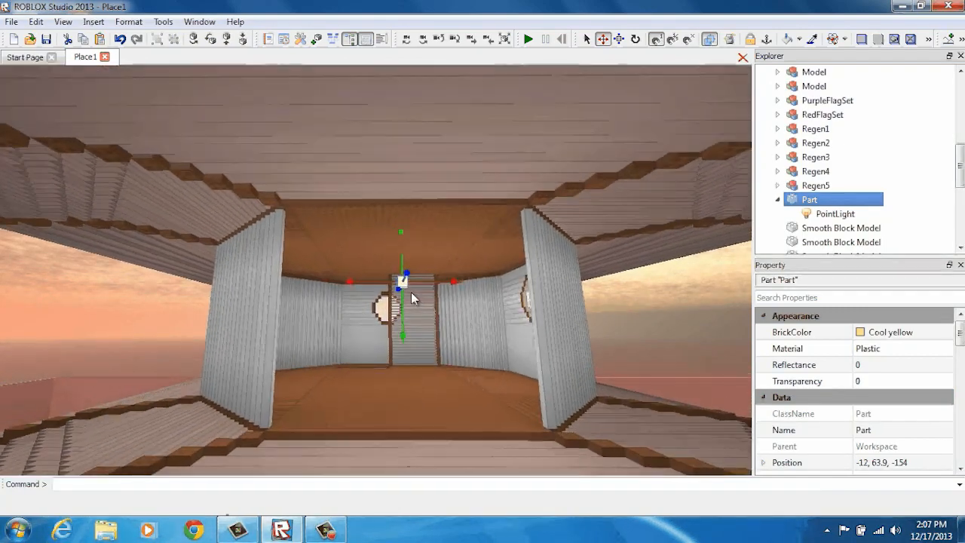
{"action": "scroll", "coordinate": [410, 291], "scroll_direction": "up", "scroll_amount": 5}
{"action": "right_click", "coordinate": [400, 225]}
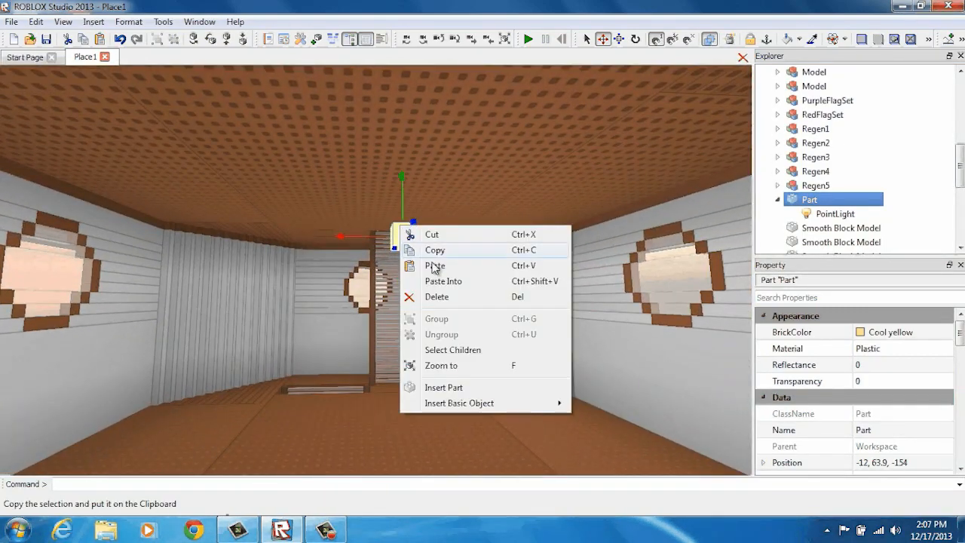
{"action": "left_click", "coordinate": [437, 251]}
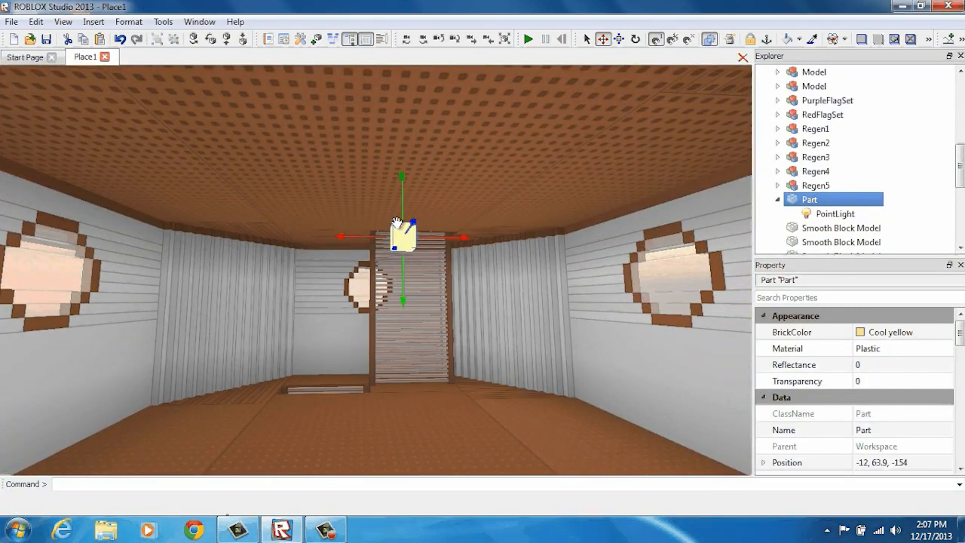
{"action": "right_click", "coordinate": [397, 224]}
{"action": "left_click", "coordinate": [432, 264]}
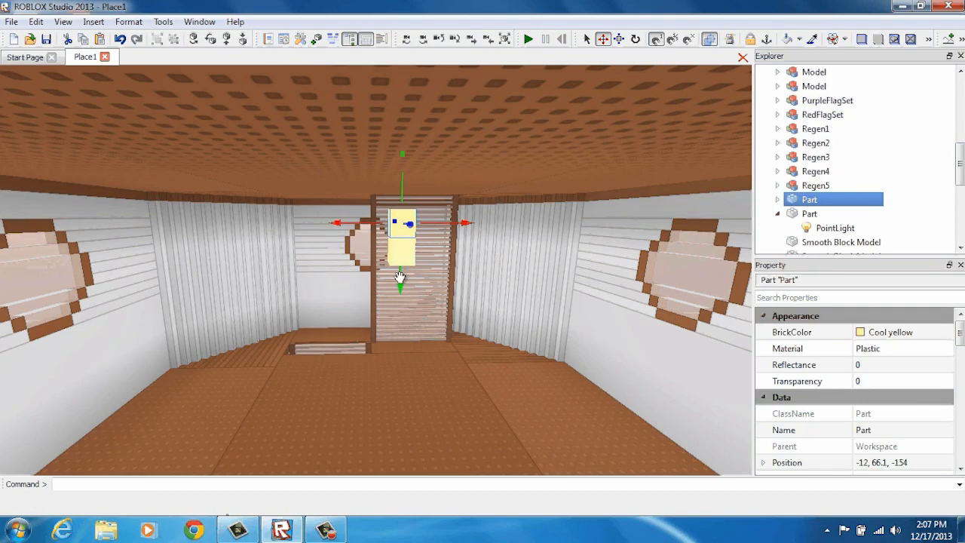
Raise the duplicate cube into the pagoda's upper room, to position -12, 93.1, -154
{"action": "left_click_drag", "start_coordinate": [400, 277], "coordinate": [401, 253]}
{"action": "scroll", "coordinate": [396, 234], "scroll_direction": "up", "scroll_amount": 5}
{"action": "scroll", "coordinate": [397, 237], "scroll_direction": "down", "scroll_amount": 3}
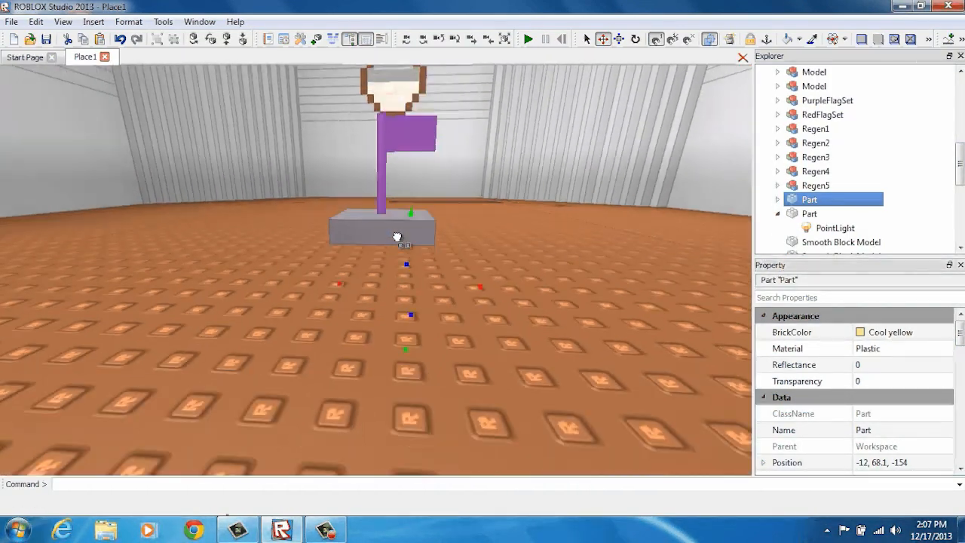
{"action": "scroll", "coordinate": [397, 237], "scroll_direction": "down", "scroll_amount": 5}
{"action": "left_click_drag", "start_coordinate": [397, 237], "coordinate": [397, 214]}
{"action": "scroll", "coordinate": [396, 219], "scroll_direction": "down", "scroll_amount": 10}
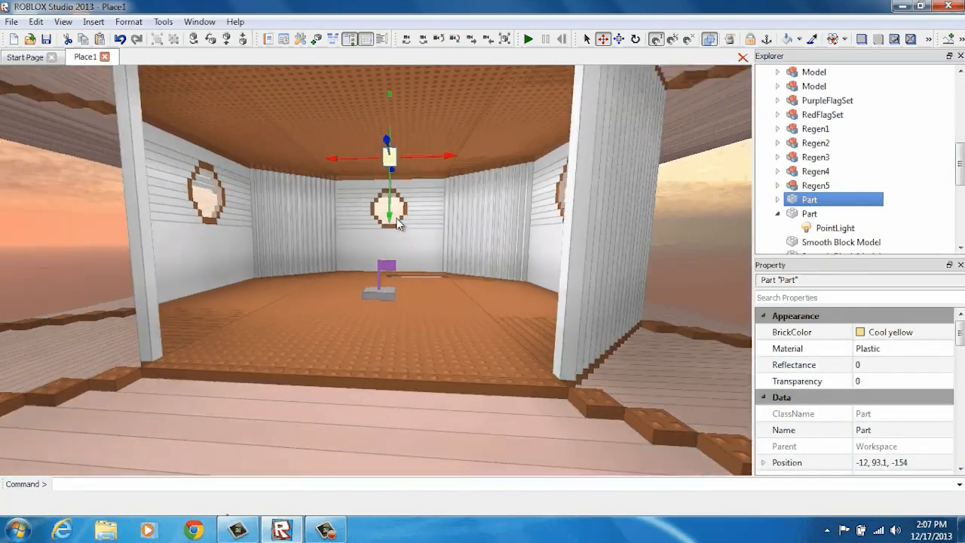
Copy the glowing cube in the room below and paste the copy into that same part
{"action": "scroll", "coordinate": [395, 219], "scroll_direction": "down", "scroll_amount": 10}
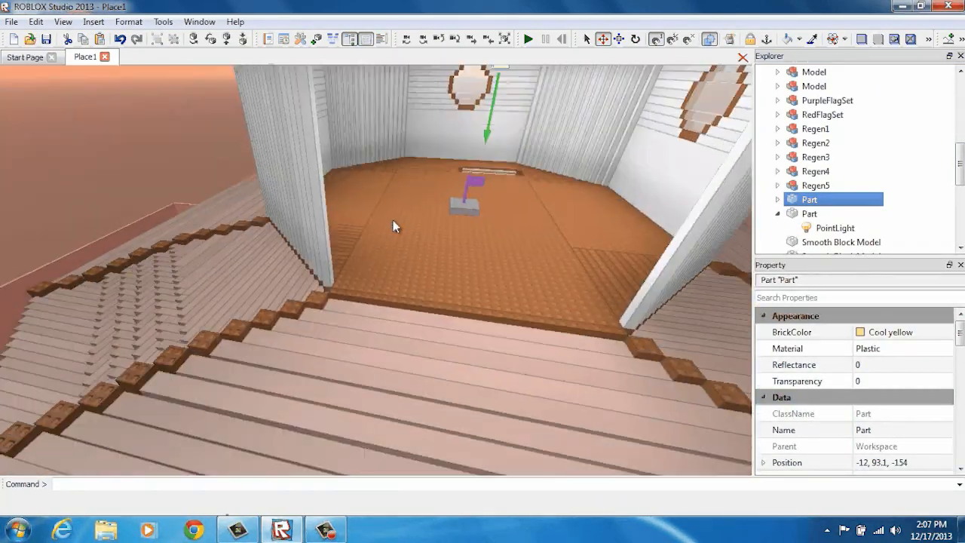
{"action": "scroll", "coordinate": [395, 219], "scroll_direction": "up", "scroll_amount": 15}
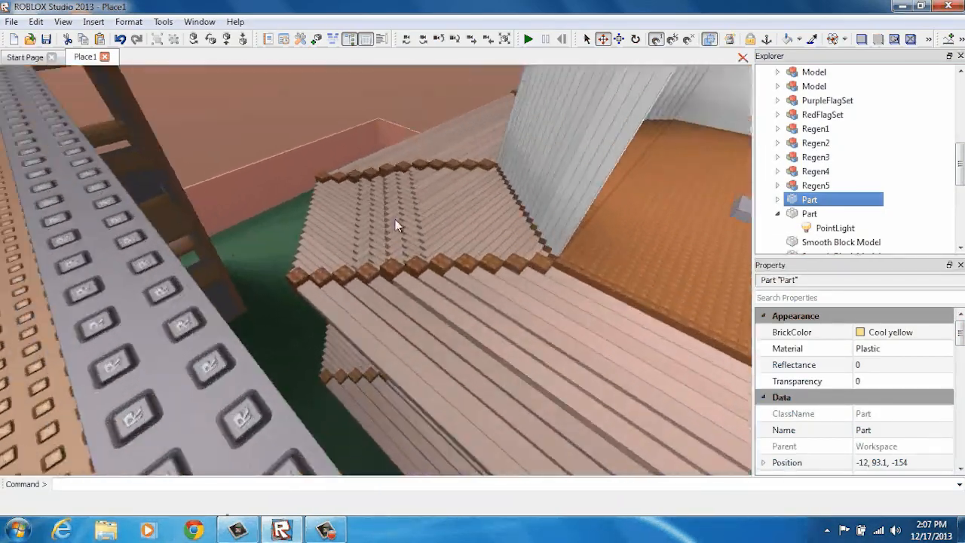
{"action": "scroll", "coordinate": [395, 217], "scroll_direction": "down", "scroll_amount": 10}
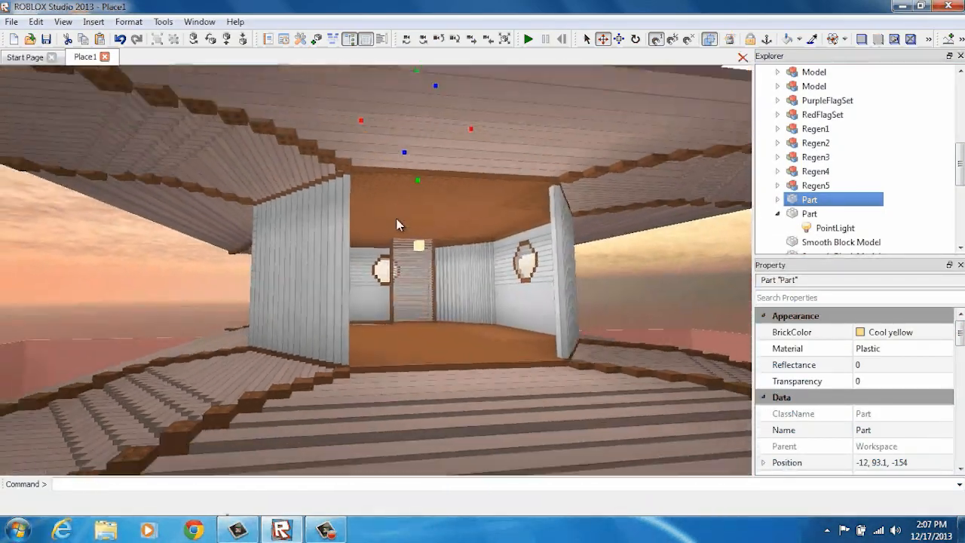
{"action": "scroll", "coordinate": [395, 216], "scroll_direction": "up", "scroll_amount": 10}
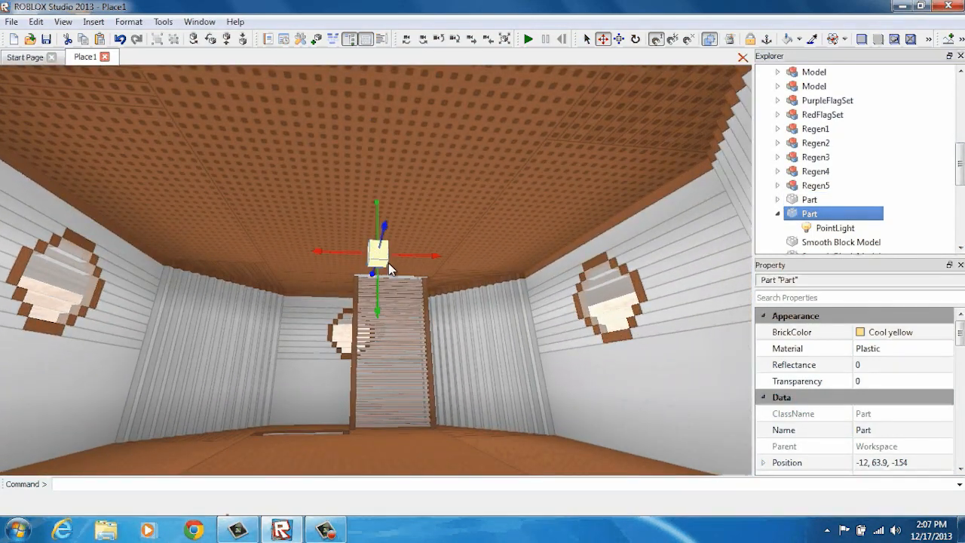
{"action": "right_click", "coordinate": [385, 259]}
{"action": "left_click", "coordinate": [414, 279]}
{"action": "right_click", "coordinate": [383, 254]}
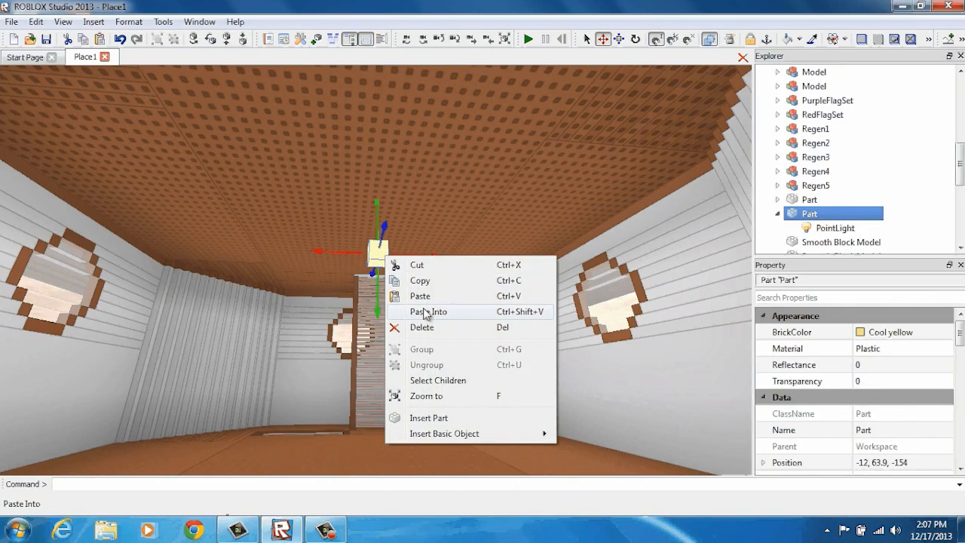
{"action": "left_click", "coordinate": [426, 311]}
Move the newly pasted cube down into the pagoda's ground-floor room, to position -12, 37.1, -154
{"action": "scroll", "coordinate": [380, 332], "scroll_direction": "down", "scroll_amount": 5}
{"action": "scroll", "coordinate": [380, 333], "scroll_direction": "down", "scroll_amount": 4}
{"action": "scroll", "coordinate": [378, 349], "scroll_direction": "up", "scroll_amount": 10}
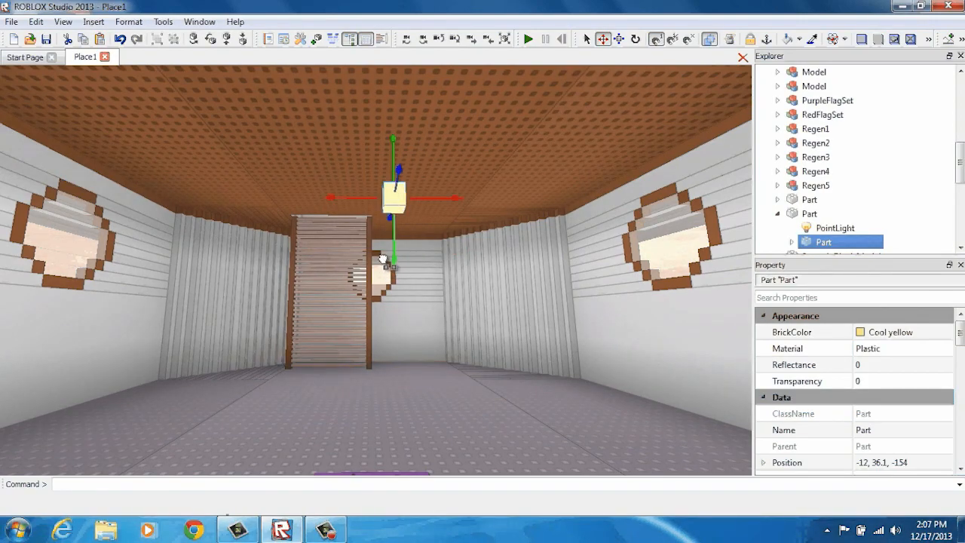
{"action": "scroll", "coordinate": [384, 252], "scroll_direction": "down", "scroll_amount": 15}
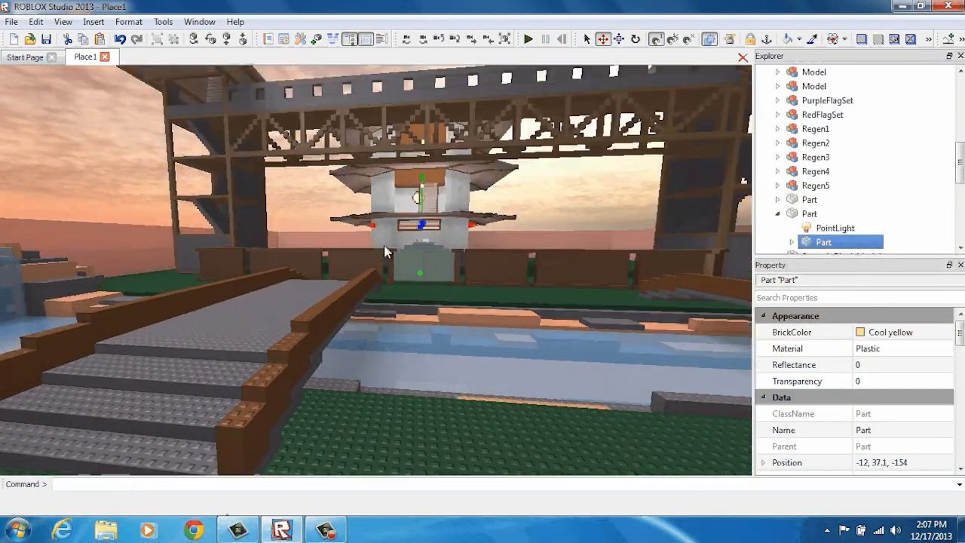
Examine the lit pagoda storeys beyond the gate bridge from several distances and angles
{"action": "right_click_drag", "start_coordinate": [385, 251], "coordinate": [405, 148]}
{"action": "left_click", "coordinate": [405, 148]}
{"action": "scroll", "coordinate": [405, 148], "scroll_direction": "up", "scroll_amount": 8}
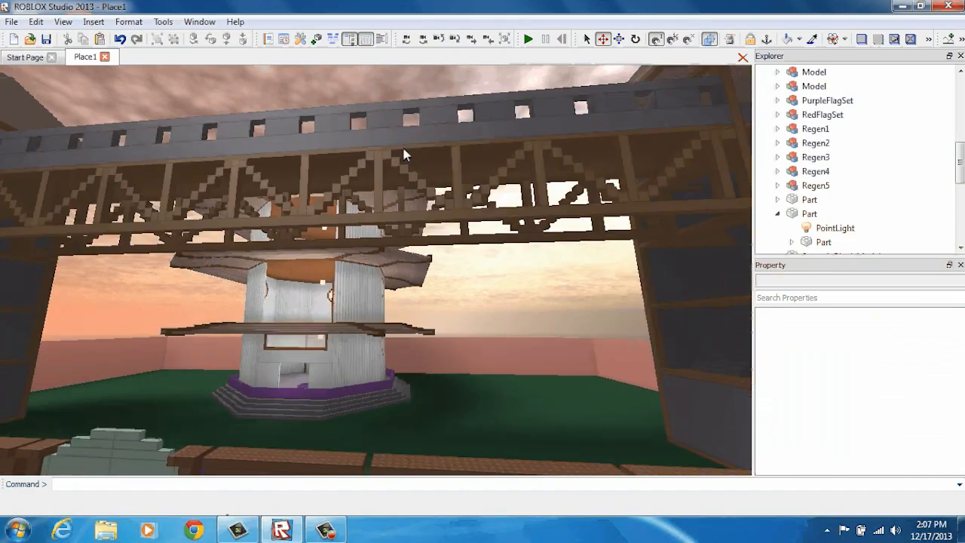
{"action": "scroll", "coordinate": [404, 148], "scroll_direction": "down", "scroll_amount": 10}
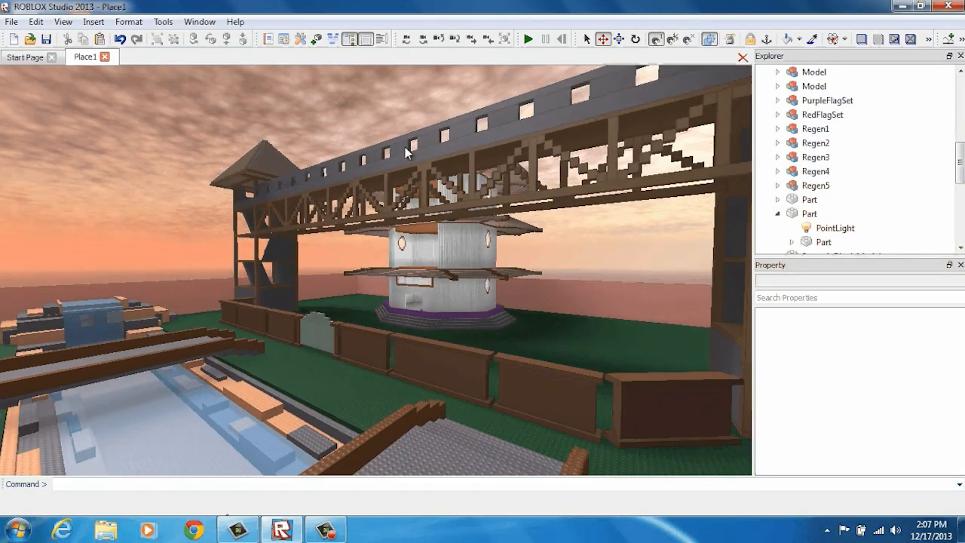
{"action": "scroll", "coordinate": [405, 151], "scroll_direction": "up", "scroll_amount": 10}
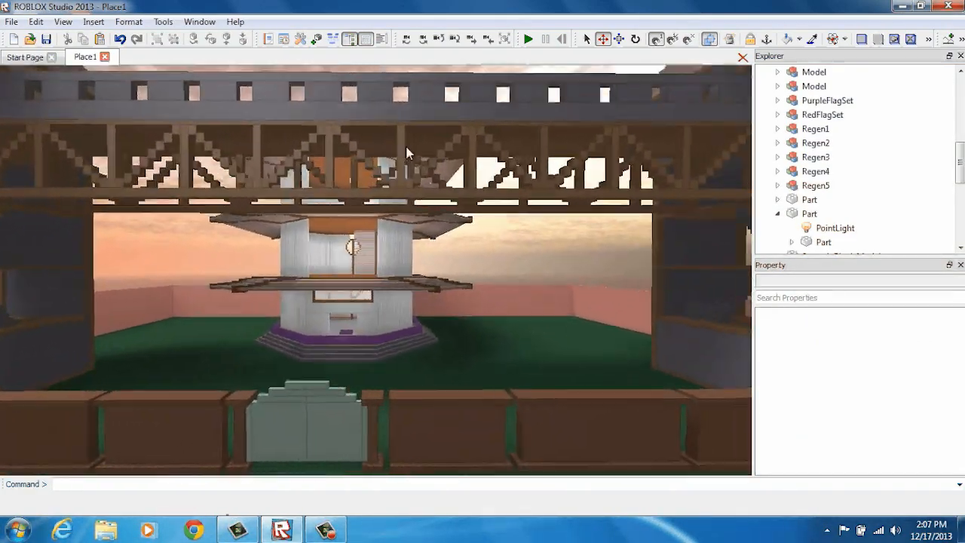
{"action": "scroll", "coordinate": [332, 226], "scroll_direction": "up", "scroll_amount": 8}
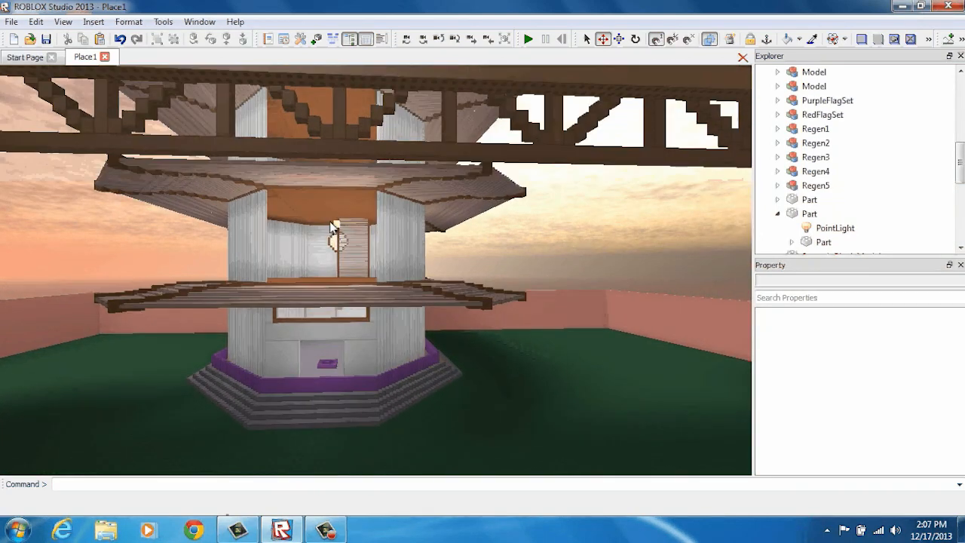
{"action": "left_click", "coordinate": [334, 223]}
{"action": "left_click", "coordinate": [564, 242]}
{"action": "scroll", "coordinate": [536, 237], "scroll_direction": "down", "scroll_amount": 3}
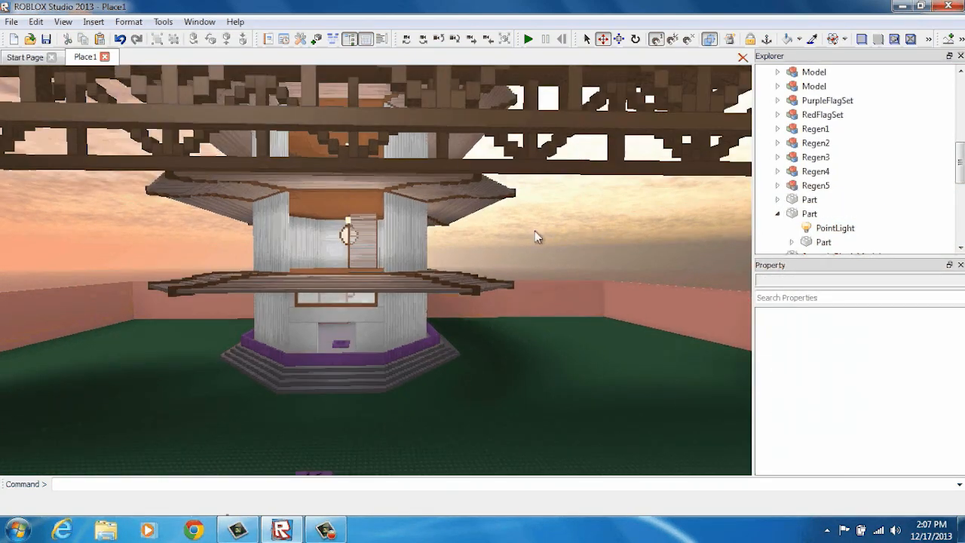
Move the glowing cube nested under the other part out to the Workspace level of the object hierarchy
{"action": "left_click", "coordinate": [347, 220]}
{"action": "left_click", "coordinate": [535, 261]}
{"action": "left_click_drag", "start_coordinate": [824, 242], "coordinate": [808, 77]}
{"action": "left_click", "coordinate": [615, 202]}
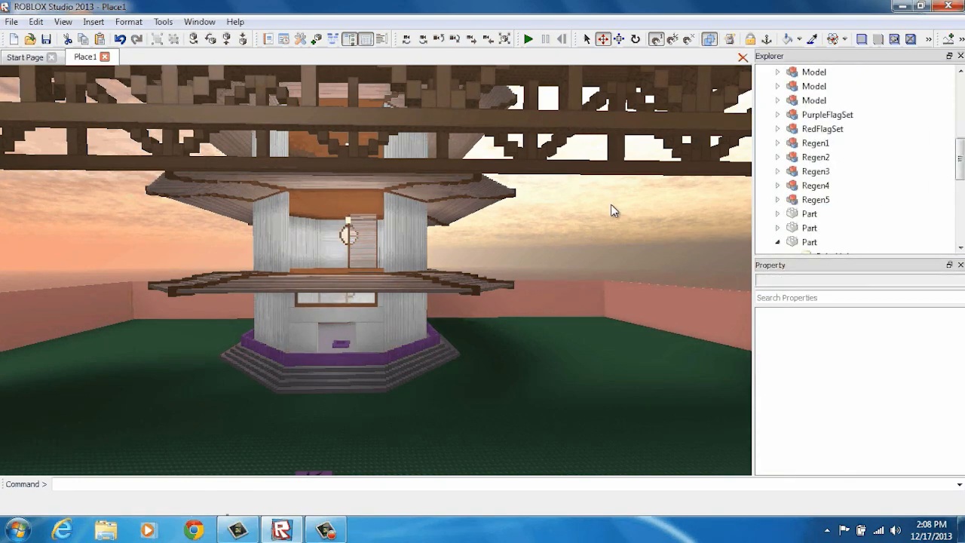
Inspect the glowing cubes inside the pagoda rooms and how their light falls on the walls and surroundings
{"action": "scroll", "coordinate": [397, 219], "scroll_direction": "up", "scroll_amount": 5}
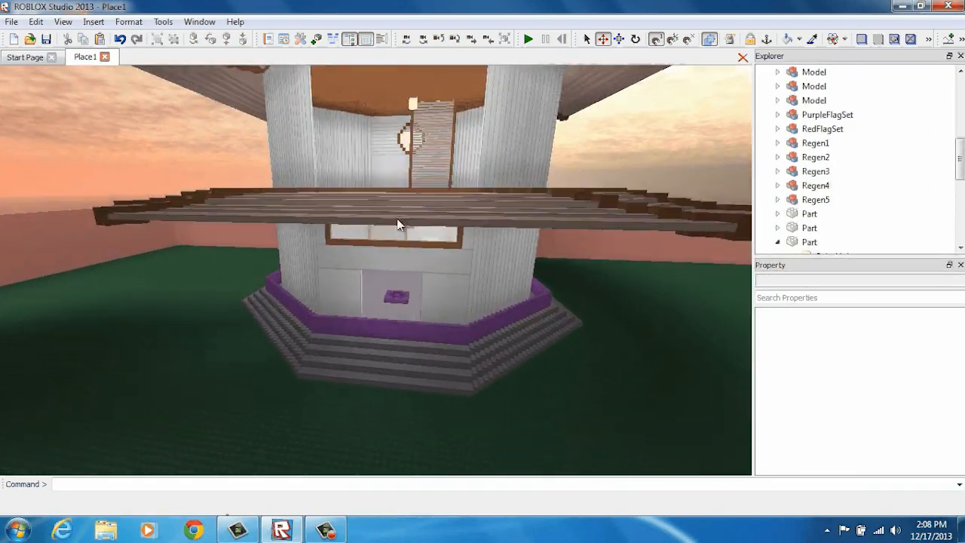
{"action": "scroll", "coordinate": [397, 222], "scroll_direction": "up", "scroll_amount": 6}
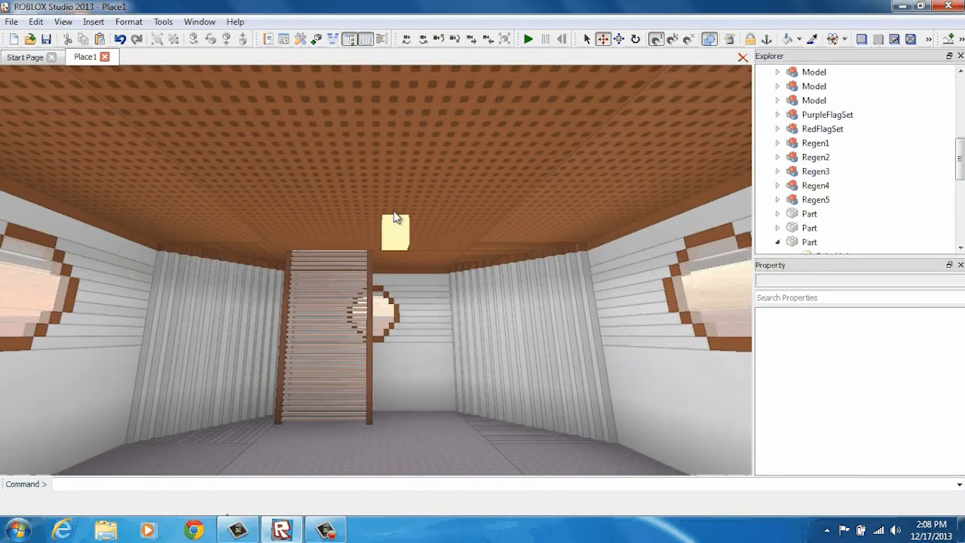
{"action": "left_click", "coordinate": [388, 222]}
{"action": "scroll", "coordinate": [415, 240], "scroll_direction": "down", "scroll_amount": 5}
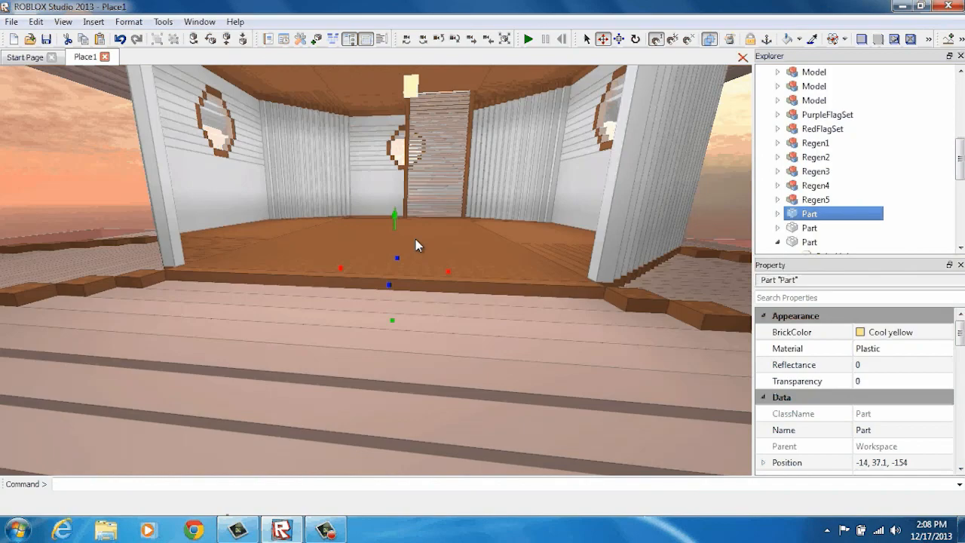
{"action": "left_click", "coordinate": [392, 229]}
{"action": "right_click_drag", "start_coordinate": [433, 232], "coordinate": [431, 234]}
{"action": "scroll", "coordinate": [531, 242], "scroll_direction": "down", "scroll_amount": 8}
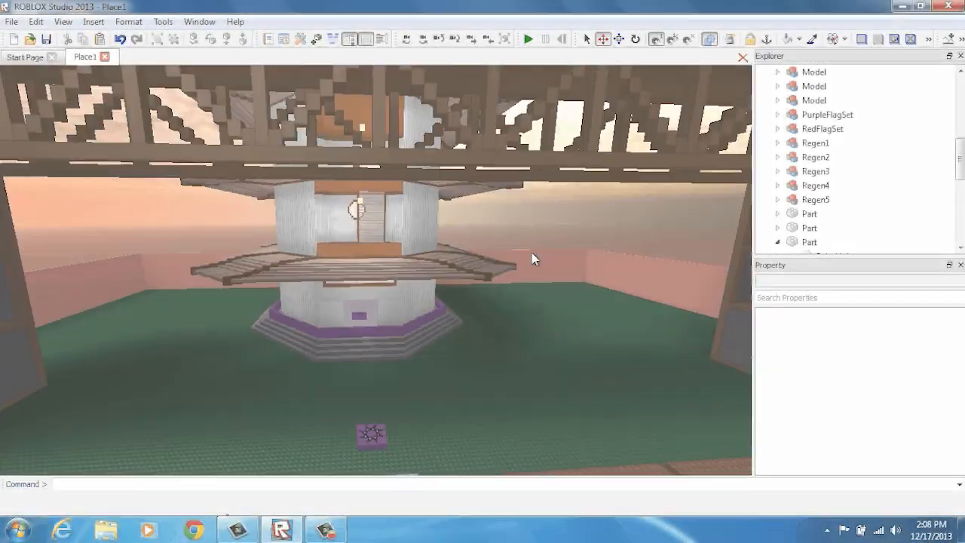
{"action": "scroll", "coordinate": [532, 253], "scroll_direction": "up", "scroll_amount": 4}
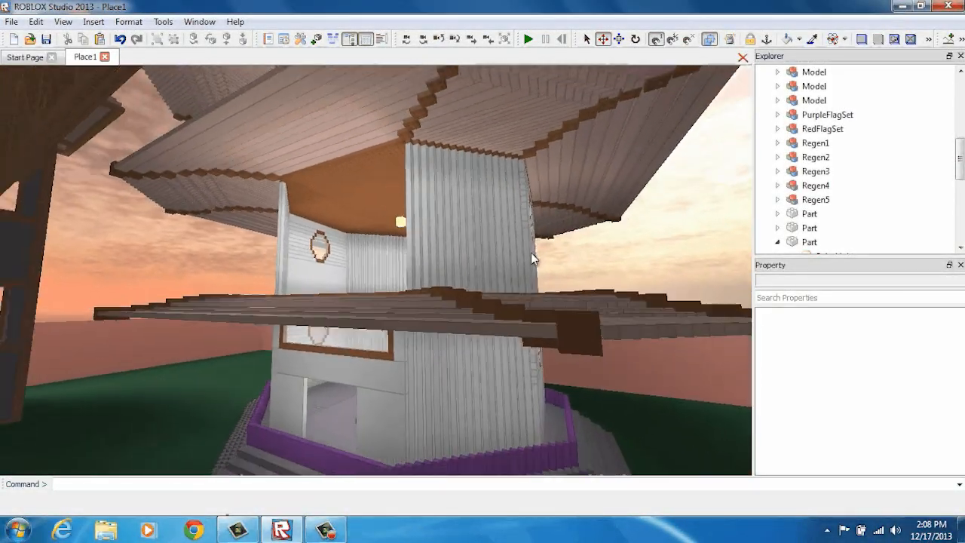
{"action": "scroll", "coordinate": [531, 252], "scroll_direction": "down", "scroll_amount": 10}
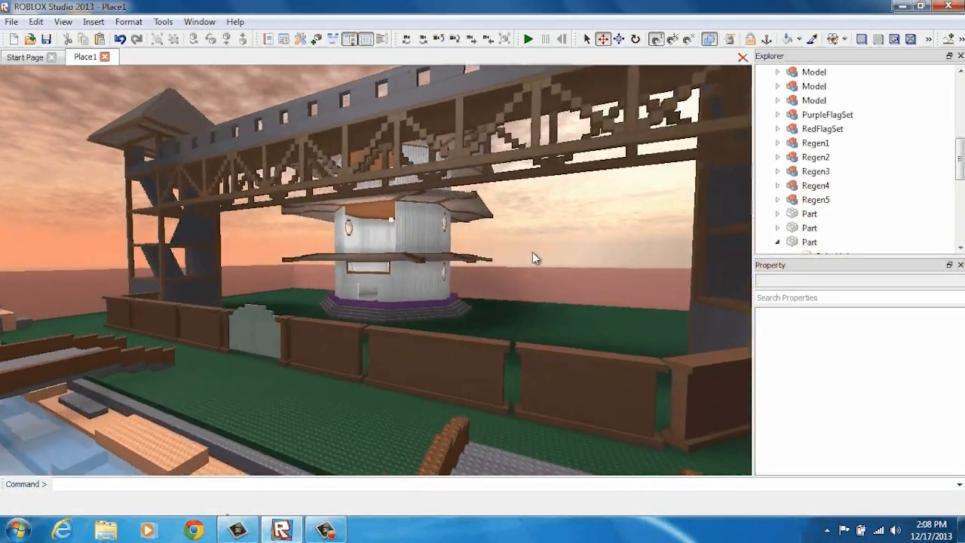
{"action": "scroll", "coordinate": [532, 251], "scroll_direction": "up", "scroll_amount": 5}
Set the Ambient color of the Lighting service to black (0, 0, 0)
{"action": "scroll", "coordinate": [870, 227], "scroll_direction": "down", "scroll_amount": 6}
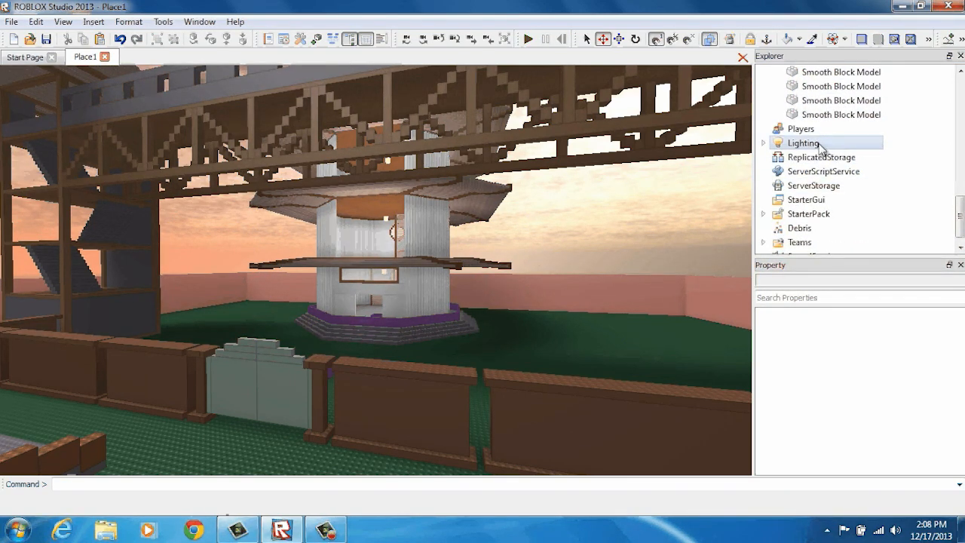
{"action": "left_click", "coordinate": [803, 143]}
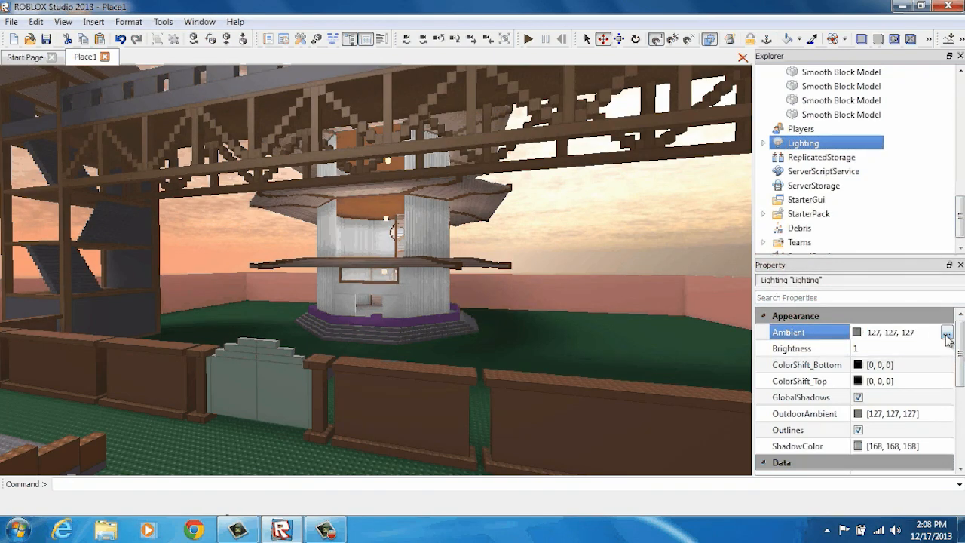
{"action": "left_click", "coordinate": [946, 333]}
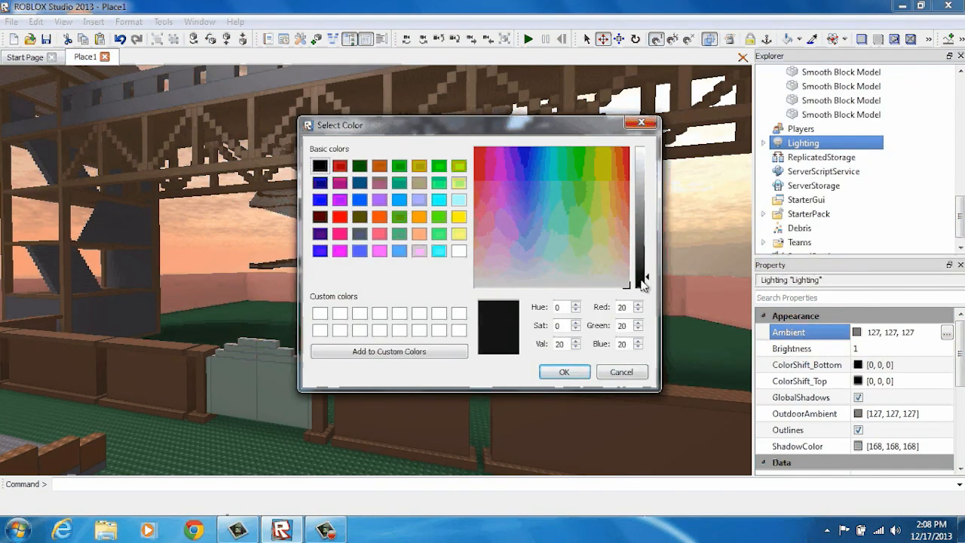
{"action": "left_click", "coordinate": [563, 371]}
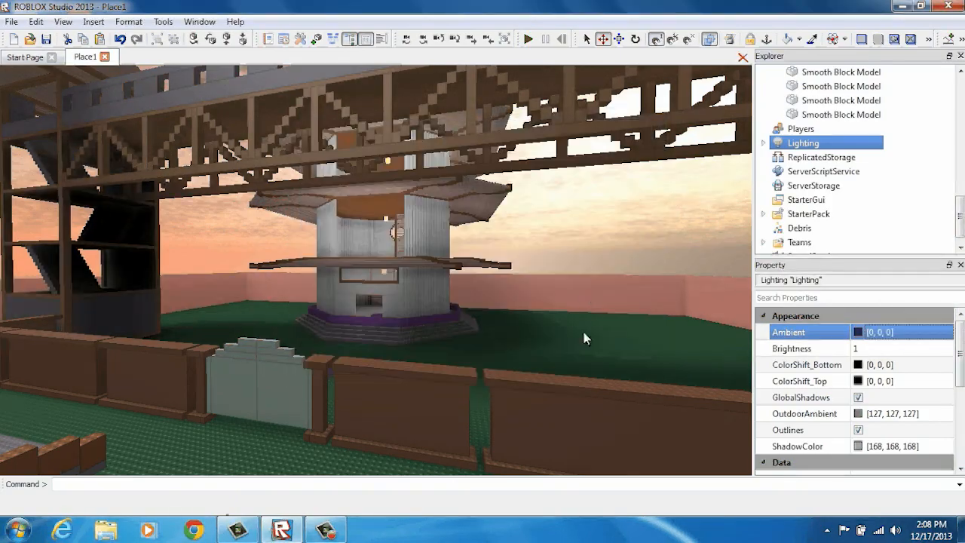
Examine the darkened stair landing inside the gate tower and check the ShadowColor setting of Lighting
{"action": "key", "text": "w"}
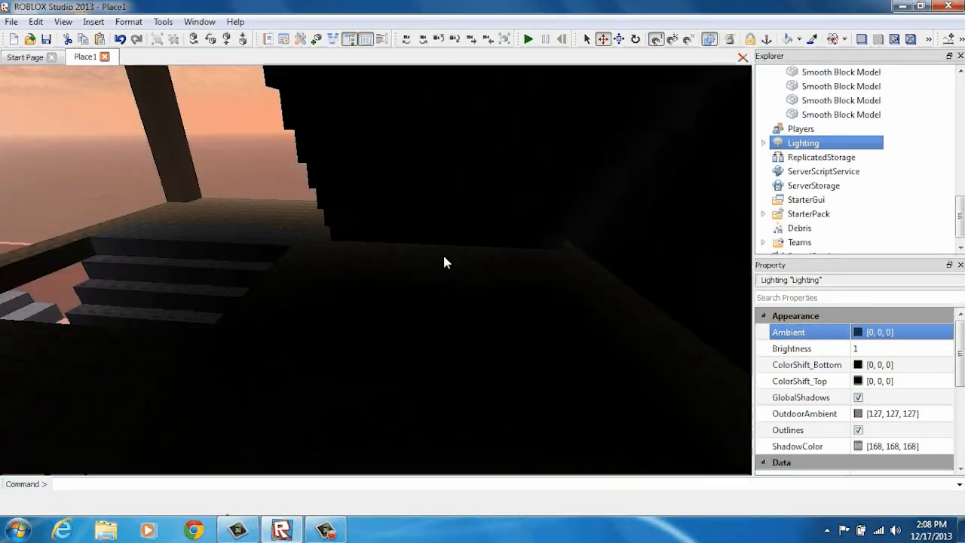
{"action": "right_click_drag", "start_coordinate": [444, 257], "coordinate": [383, 258]}
{"action": "key", "text": "s"}
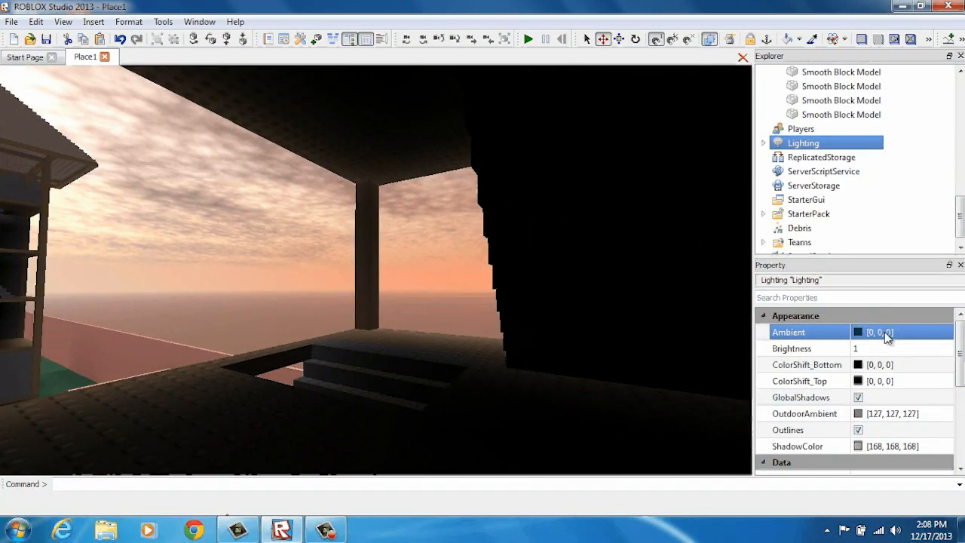
{"action": "right_click_drag", "start_coordinate": [494, 201], "coordinate": [499, 202]}
{"action": "scroll", "coordinate": [494, 202], "scroll_direction": "down", "scroll_amount": 2}
{"action": "scroll", "coordinate": [494, 201], "scroll_direction": "up", "scroll_amount": 3}
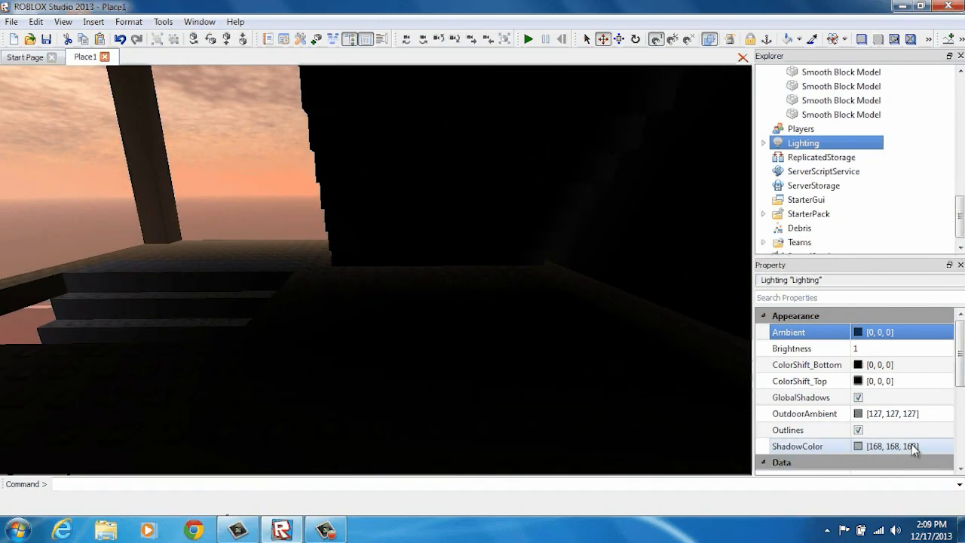
{"action": "left_click", "coordinate": [947, 448]}
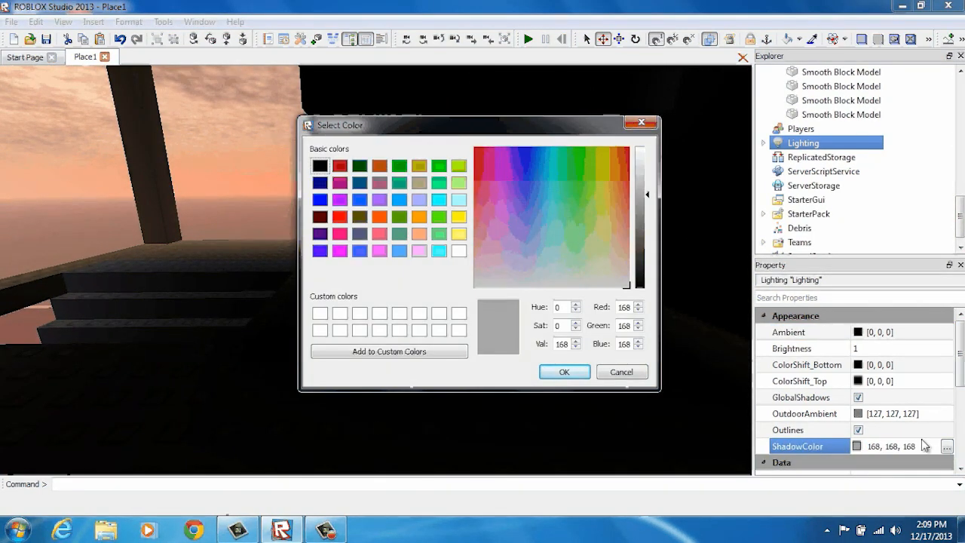
{"action": "left_click", "coordinate": [653, 126]}
Set the OutdoorAmbient color of Lighting to dark gray (91, 91, 91)
{"action": "left_click", "coordinate": [941, 416]}
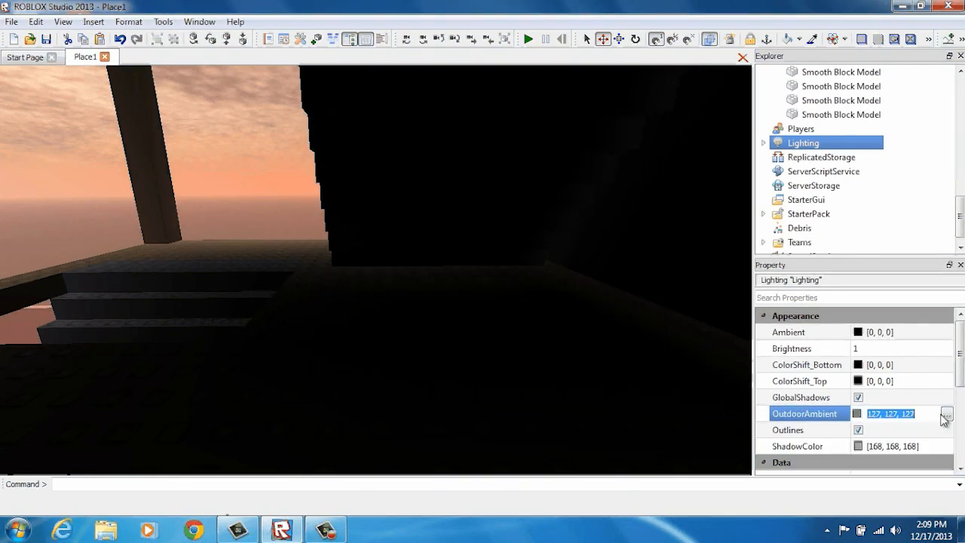
{"action": "left_click", "coordinate": [946, 416]}
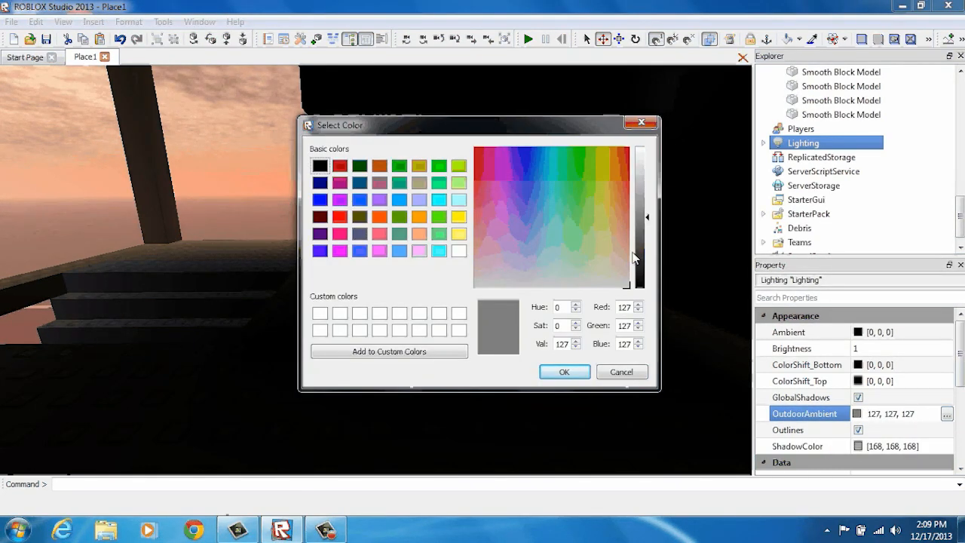
{"action": "left_click", "coordinate": [567, 375]}
Examine the shading on the baseplate and in the gate tower's stairwell under the darker outdoor ambient light
{"action": "scroll", "coordinate": [456, 283], "scroll_direction": "down", "scroll_amount": 10}
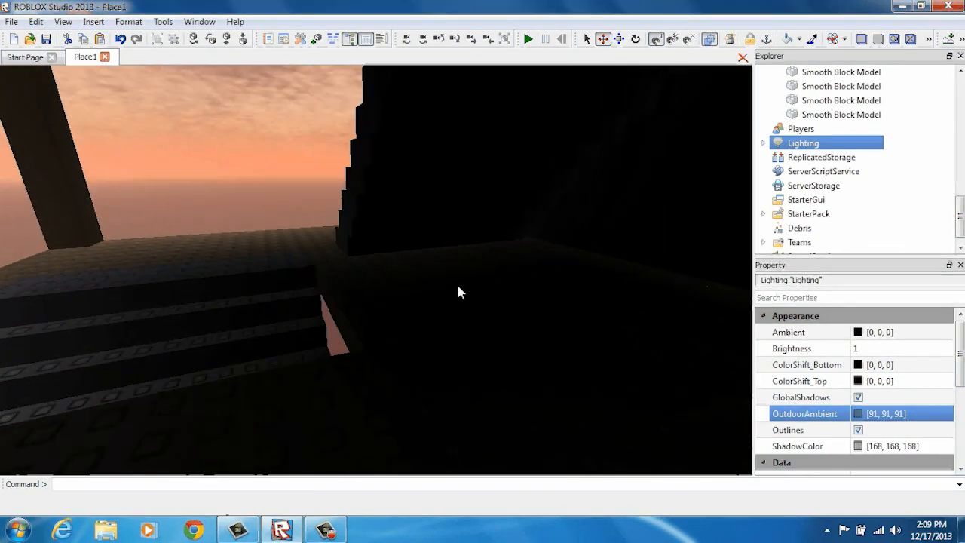
{"action": "scroll", "coordinate": [458, 290], "scroll_direction": "up", "scroll_amount": 5}
{"action": "scroll", "coordinate": [457, 286], "scroll_direction": "up", "scroll_amount": 2}
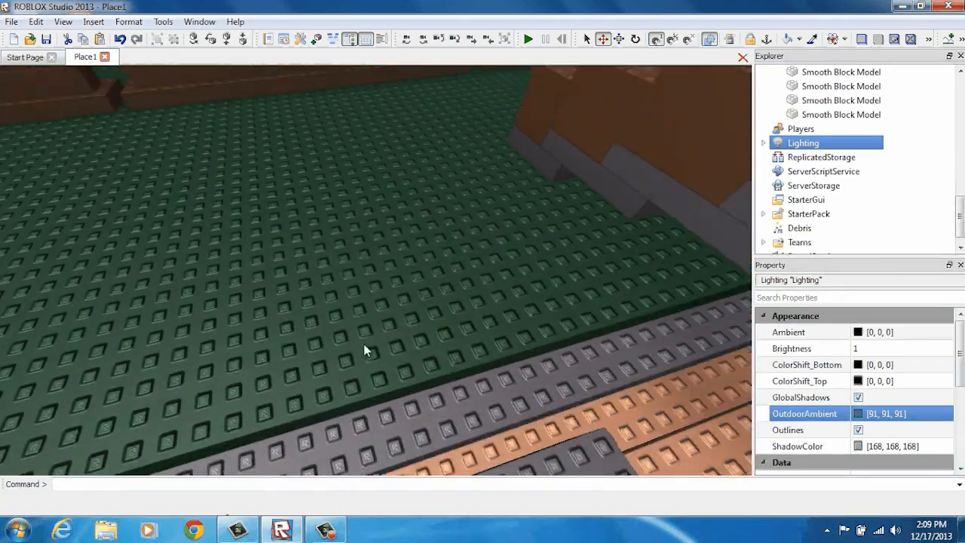
{"action": "scroll", "coordinate": [349, 300], "scroll_direction": "down", "scroll_amount": 4}
{"action": "right_click_drag", "start_coordinate": [349, 300], "coordinate": [352, 305]}
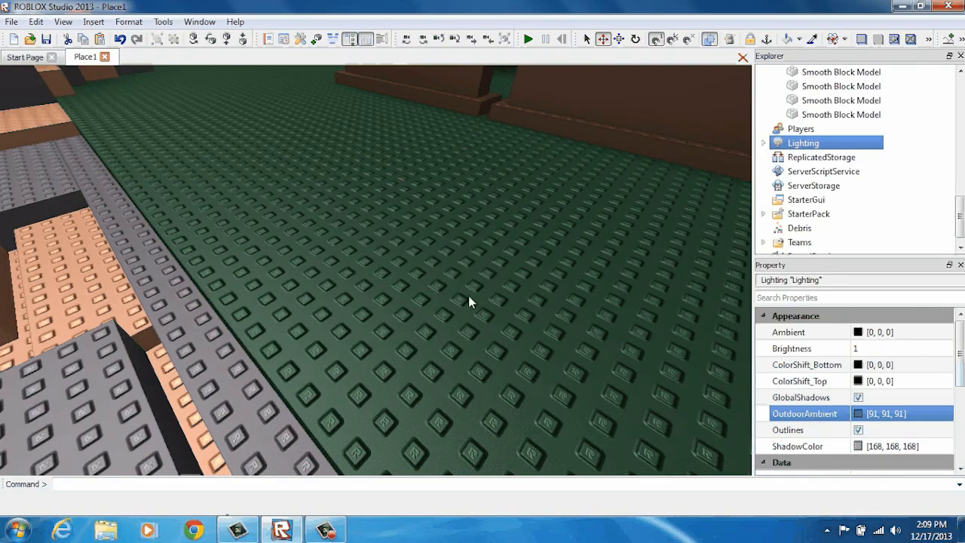
{"action": "right_click_drag", "start_coordinate": [427, 268], "coordinate": [424, 265]}
{"action": "scroll", "coordinate": [424, 266], "scroll_direction": "up", "scroll_amount": 8}
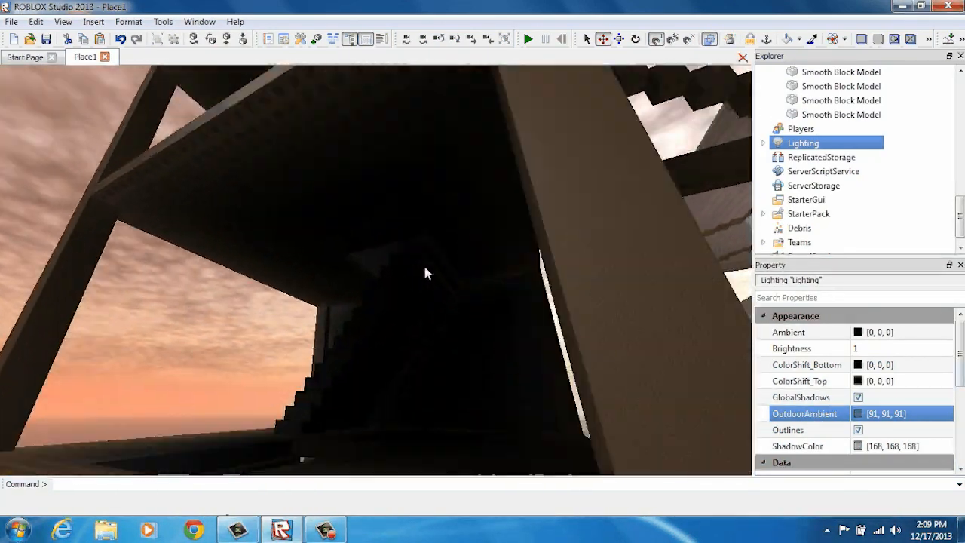
{"action": "scroll", "coordinate": [424, 267], "scroll_direction": "up", "scroll_amount": 3}
{"action": "right_click_drag", "start_coordinate": [440, 360], "coordinate": [443, 360]}
{"action": "scroll", "coordinate": [443, 360], "scroll_direction": "up", "scroll_amount": 2}
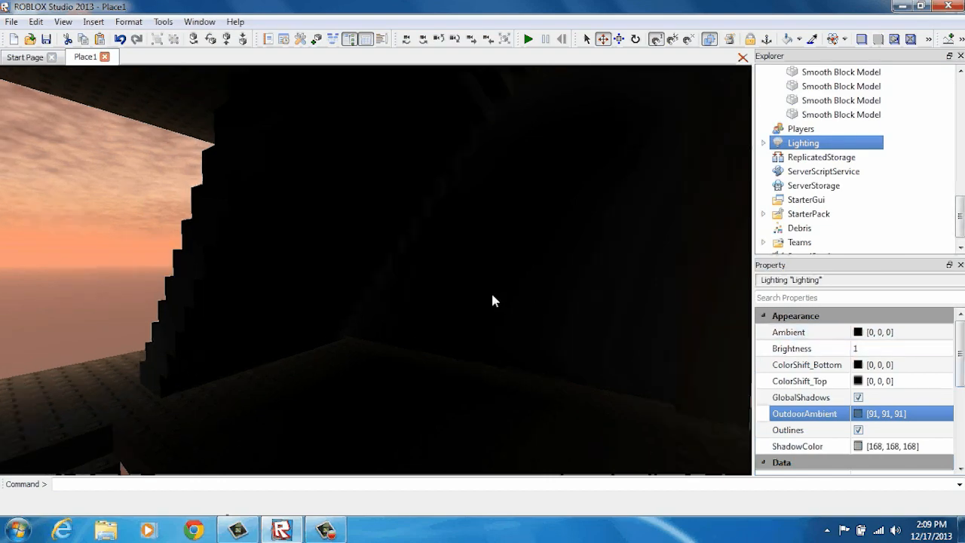
{"action": "scroll", "coordinate": [488, 290], "scroll_direction": "down", "scroll_amount": 6}
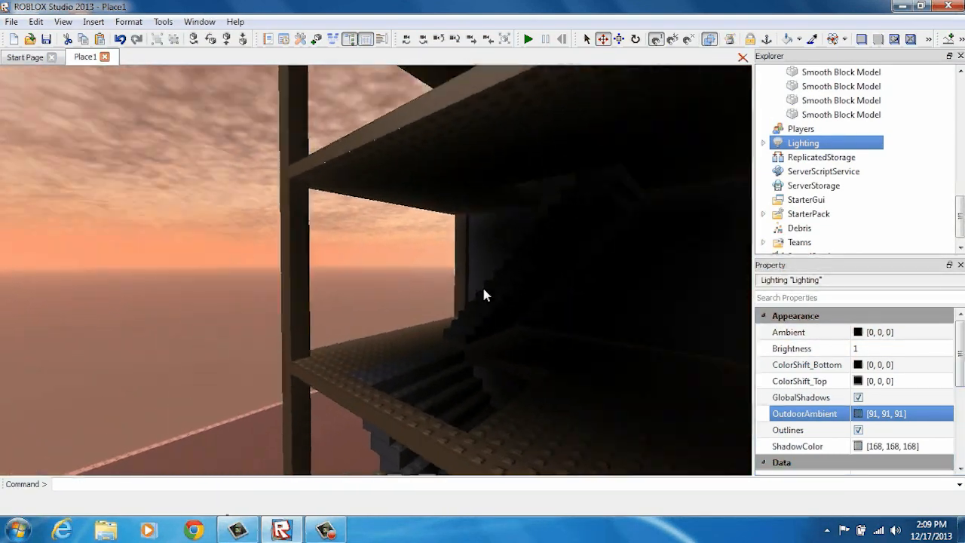
{"action": "right_click_drag", "start_coordinate": [483, 294], "coordinate": [491, 299]}
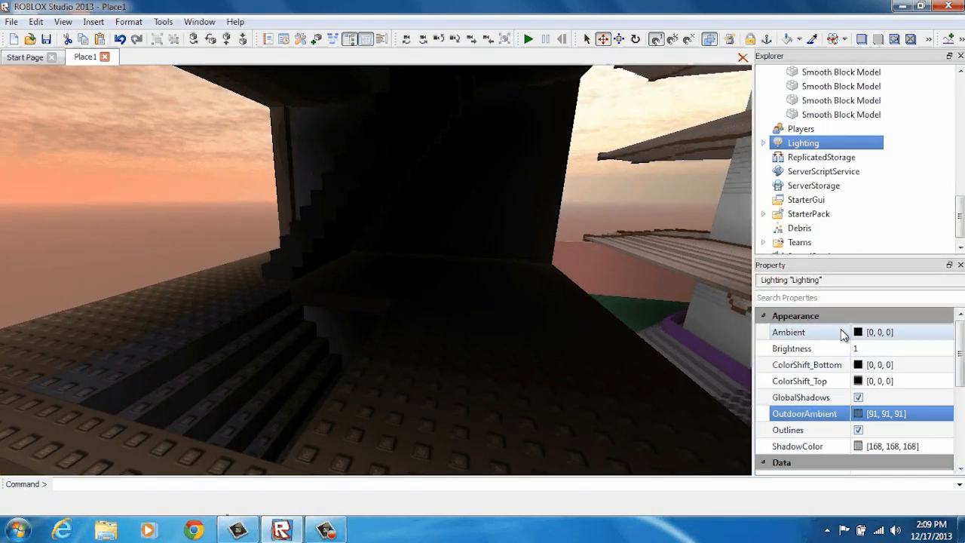
Check the Ambient color of Lighting and view the gate towers and pagoda from a distance
{"action": "left_click", "coordinate": [946, 333]}
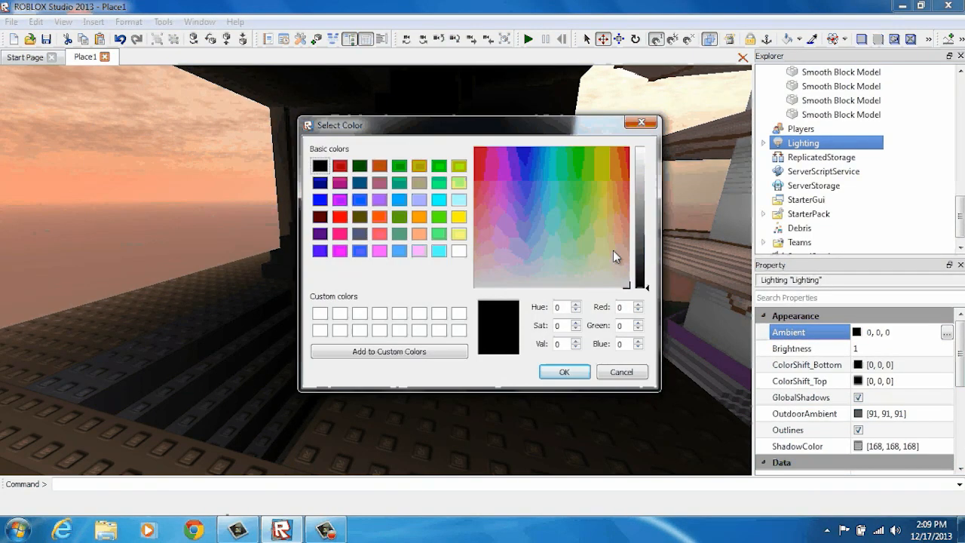
{"action": "left_click", "coordinate": [566, 372]}
{"action": "scroll", "coordinate": [445, 243], "scroll_direction": "down", "scroll_amount": 8}
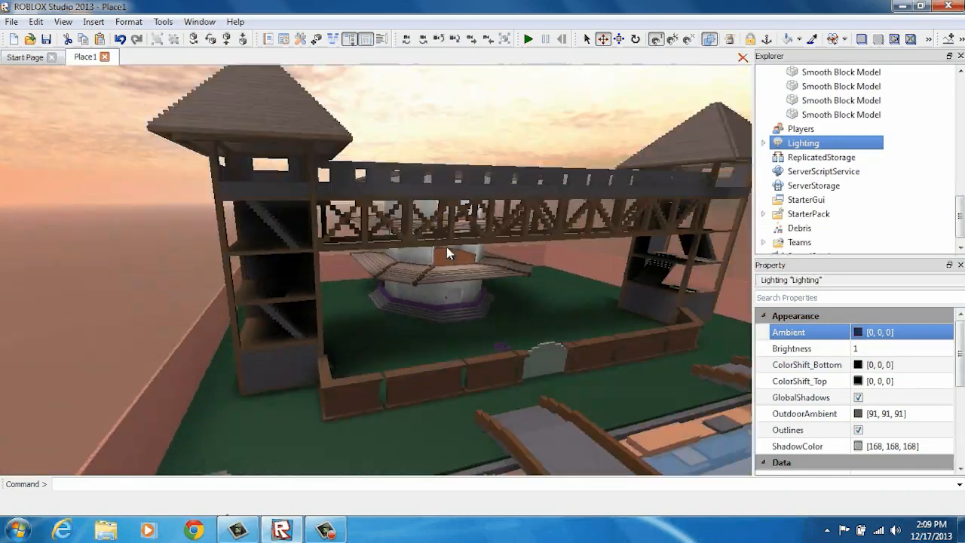
{"action": "right_click_drag", "start_coordinate": [446, 247], "coordinate": [447, 247]}
{"action": "scroll", "coordinate": [445, 246], "scroll_direction": "down", "scroll_amount": 2}
{"action": "left_click", "coordinate": [525, 229]}
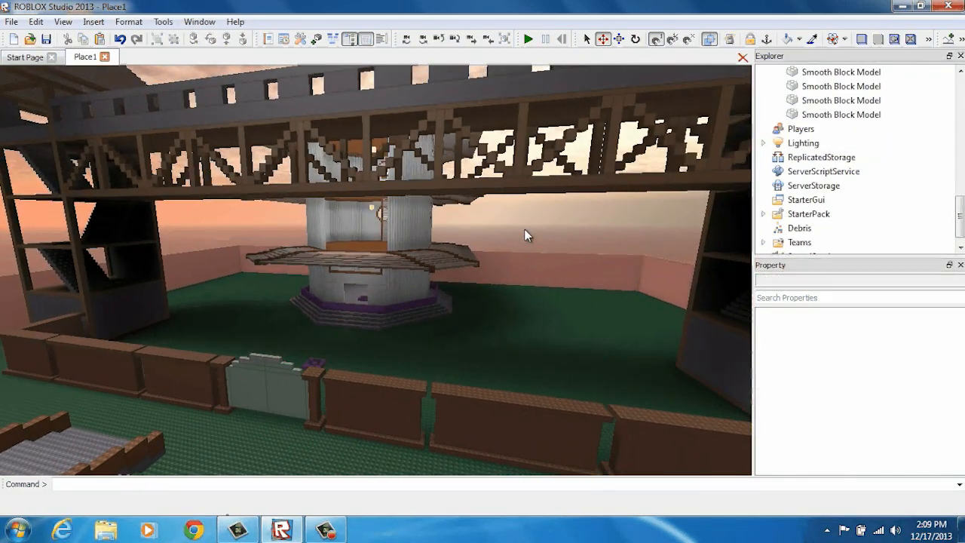
Set the TimeOfDay of Lighting to 02:00:00 for a night scene
{"action": "left_click", "coordinate": [803, 143]}
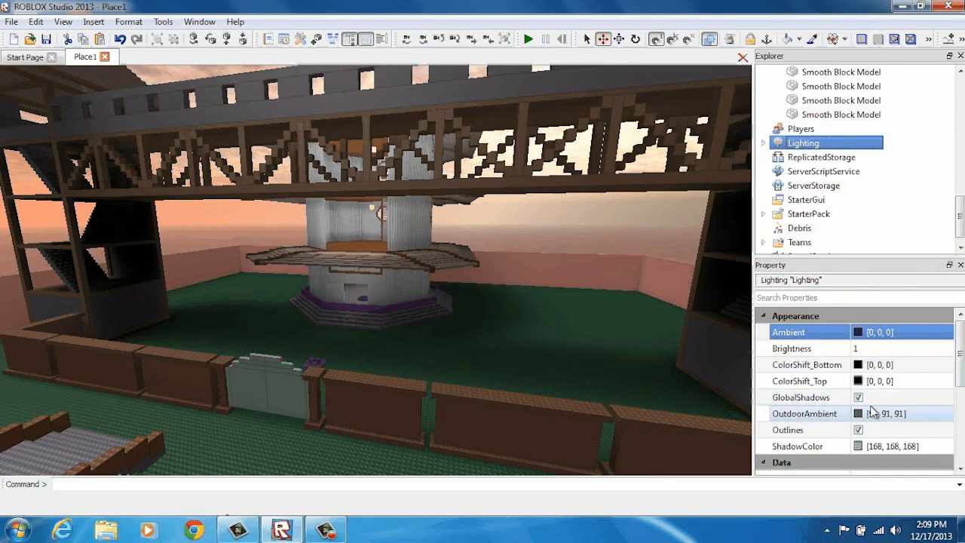
{"action": "scroll", "coordinate": [872, 396], "scroll_direction": "down", "scroll_amount": 3}
{"action": "scroll", "coordinate": [871, 398], "scroll_direction": "down", "scroll_amount": 1}
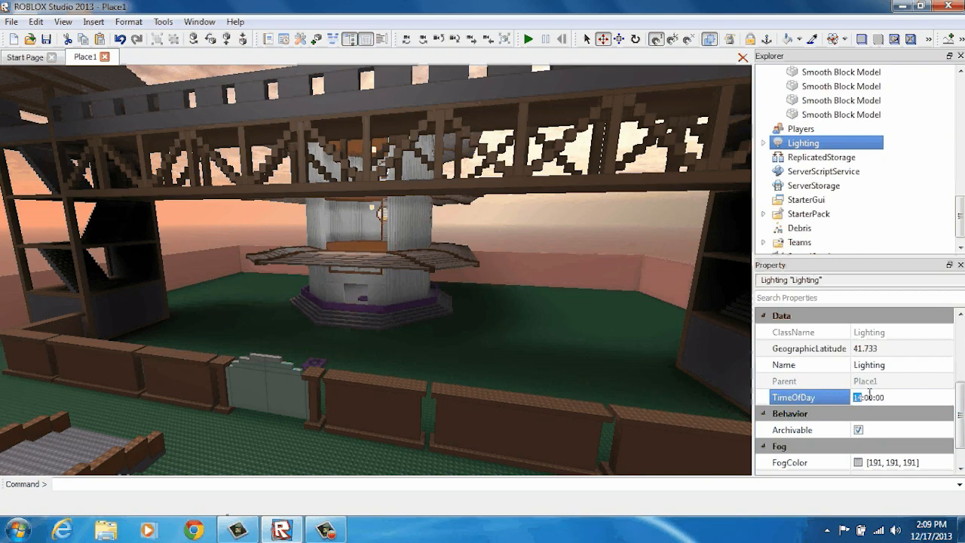
{"action": "key", "text": "Return"}
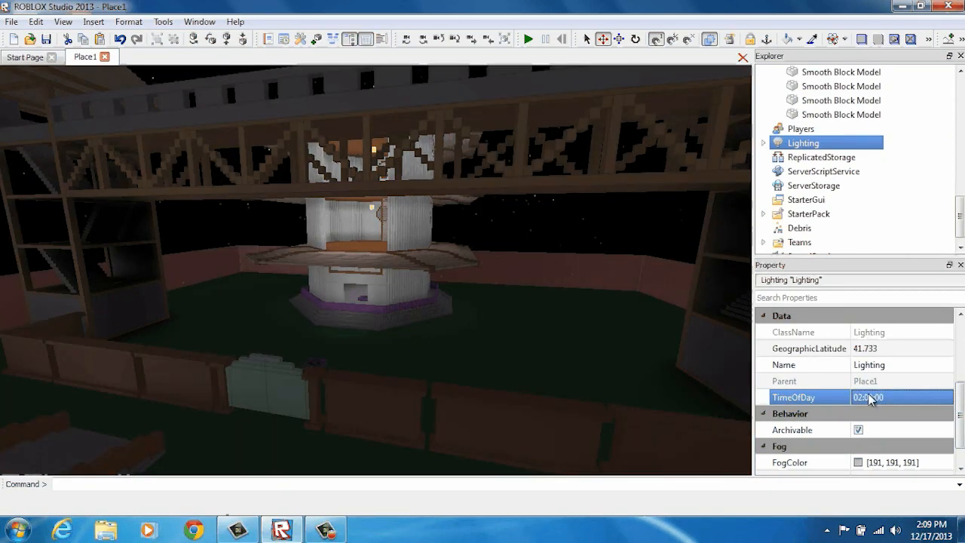
Darken the OutdoorAmbient color of Lighting to (42, 42, 42)
{"action": "right_click_drag", "start_coordinate": [546, 213], "coordinate": [549, 213]}
{"action": "scroll", "coordinate": [548, 213], "scroll_direction": "up", "scroll_amount": 2}
{"action": "scroll", "coordinate": [547, 213], "scroll_direction": "down", "scroll_amount": 7}
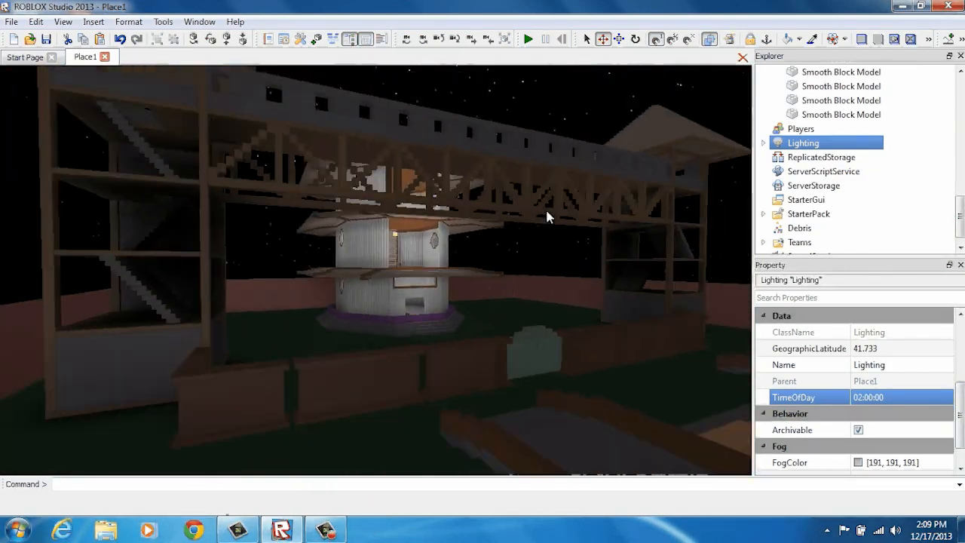
{"action": "scroll", "coordinate": [960, 429], "scroll_direction": "up", "scroll_amount": 4}
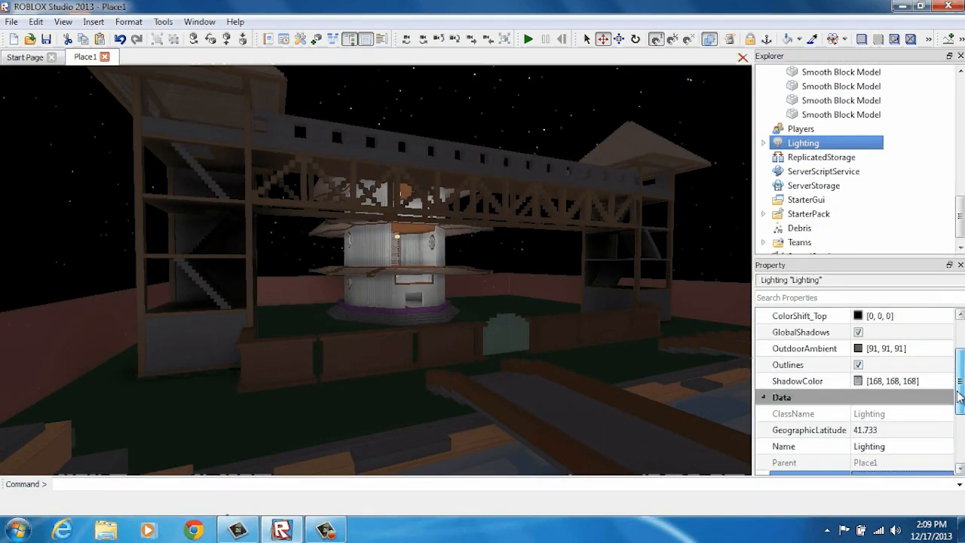
{"action": "left_click", "coordinate": [931, 412]}
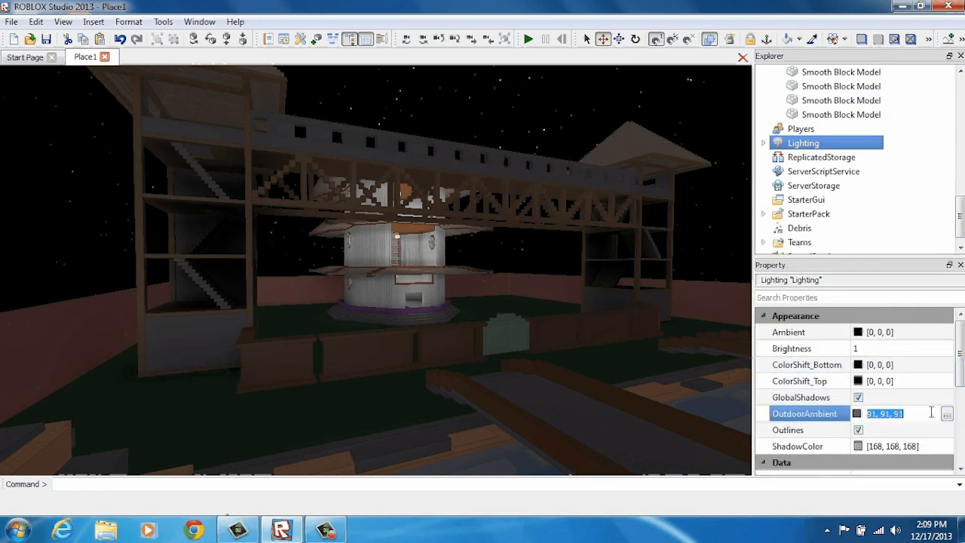
{"action": "left_click", "coordinate": [946, 415]}
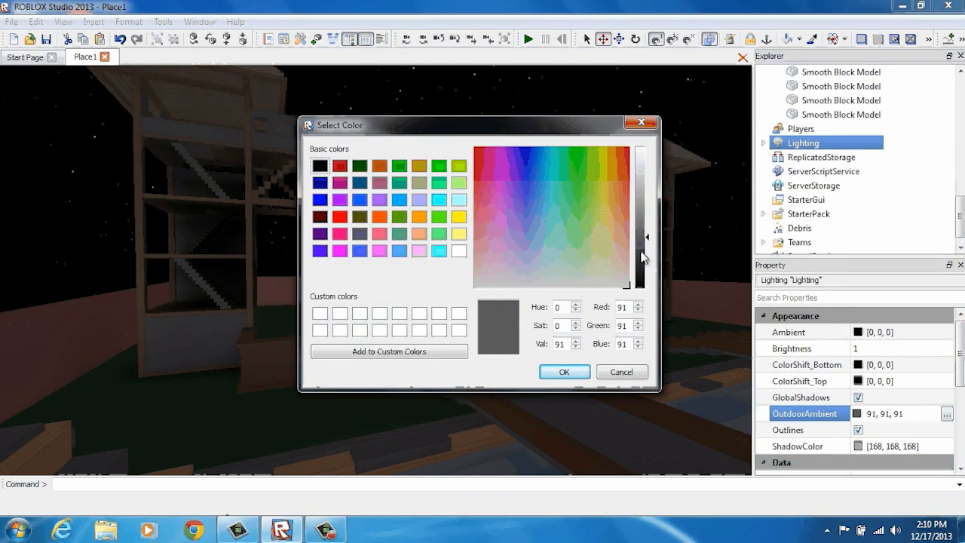
{"action": "left_click", "coordinate": [561, 373]}
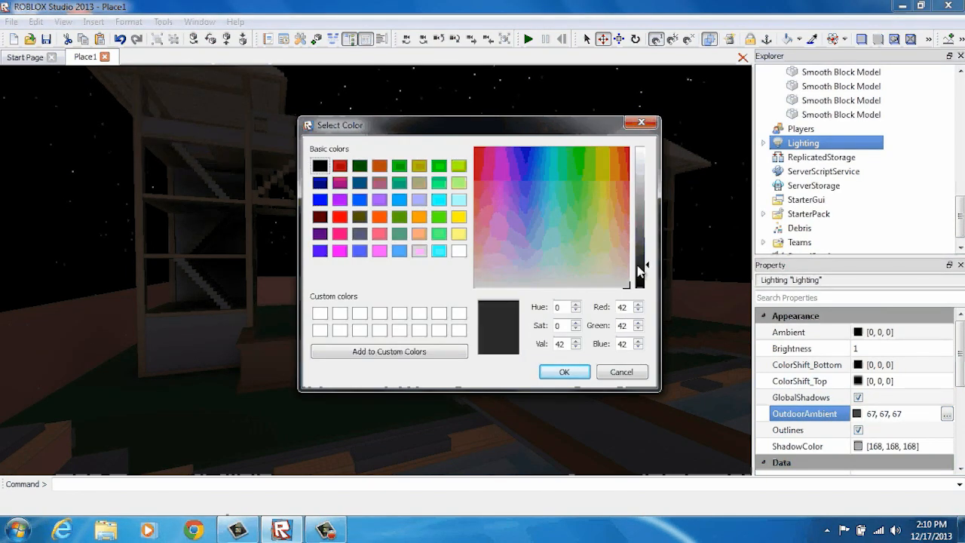
{"action": "left_click", "coordinate": [561, 373]}
Select the three cool yellow light parts in the pagoda's storeys together
{"action": "scroll", "coordinate": [540, 301], "scroll_direction": "up", "scroll_amount": 5}
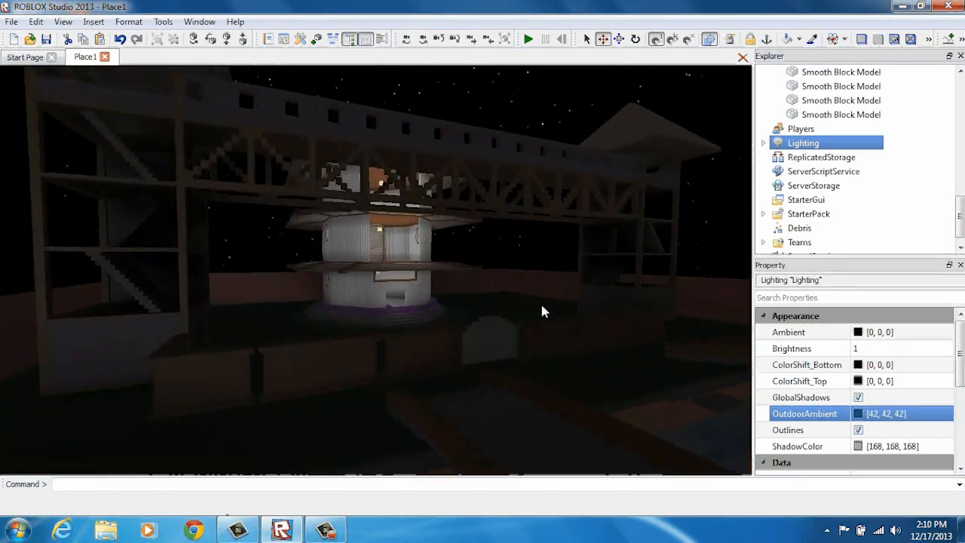
{"action": "right_click_drag", "start_coordinate": [541, 305], "coordinate": [527, 286]}
{"action": "key", "text": "w"}
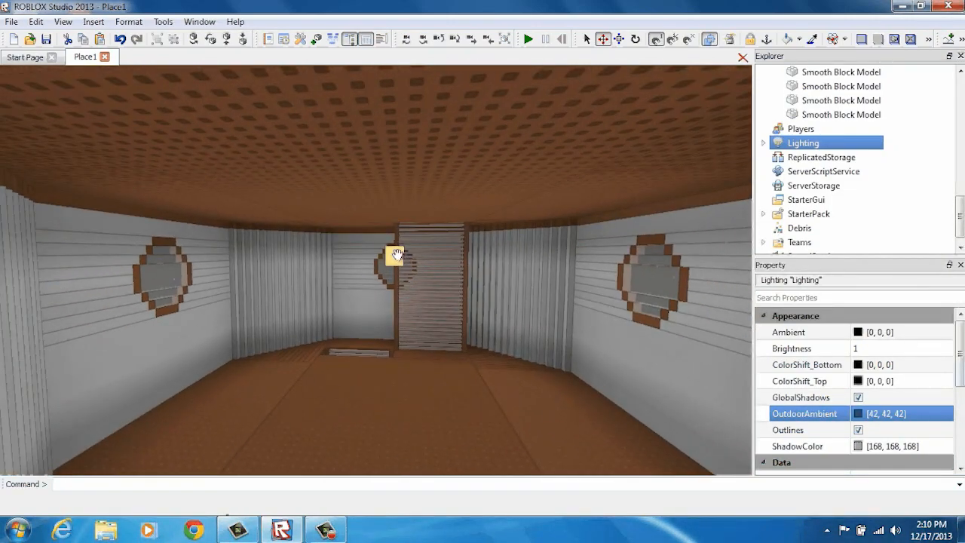
{"action": "left_click", "coordinate": [396, 257]}
{"action": "right_click_drag", "start_coordinate": [452, 247], "coordinate": [389, 131]}
{"action": "key", "text": "w"}
{"action": "key", "text": "s"}
{"action": "key", "text": "w"}
{"action": "left_click", "coordinate": [430, 147], "text": "ctrl"}
{"action": "right_click_drag", "start_coordinate": [457, 167], "coordinate": [441, 218]}
{"action": "key", "text": "s"}
{"action": "key", "text": "s"}
{"action": "key", "text": "w"}
{"action": "right_click_drag", "start_coordinate": [394, 282], "coordinate": [405, 294]}
{"action": "key", "text": "s"}
{"action": "key", "text": "w"}
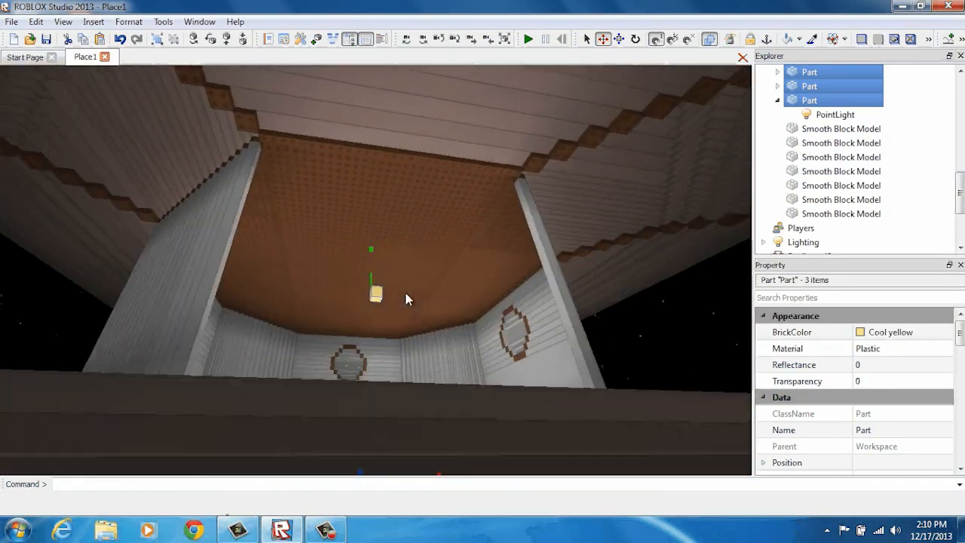
{"action": "key", "text": "w"}
Copy the three selected light parts and paste the duplicates into the place
{"action": "right_click", "coordinate": [366, 269]}
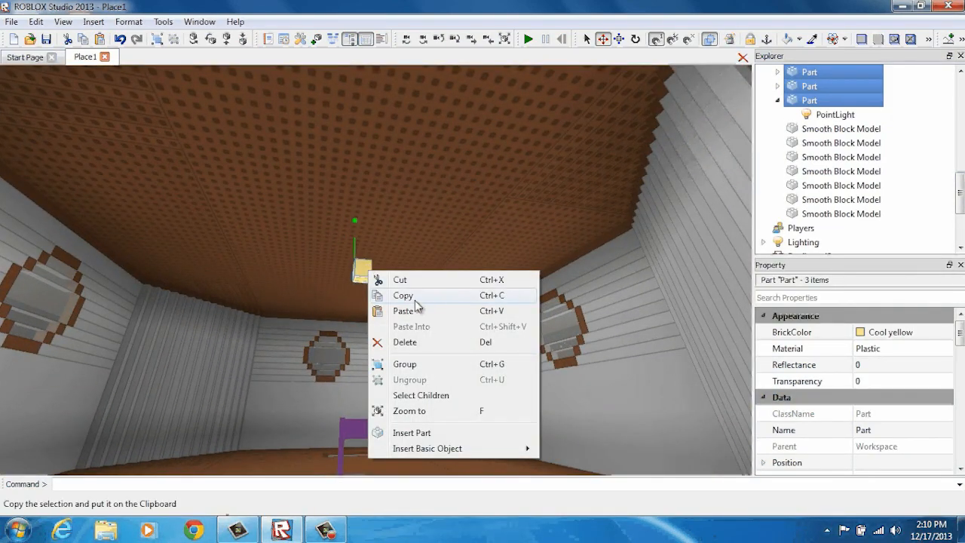
{"action": "left_click", "coordinate": [415, 299]}
{"action": "right_click", "coordinate": [365, 269]}
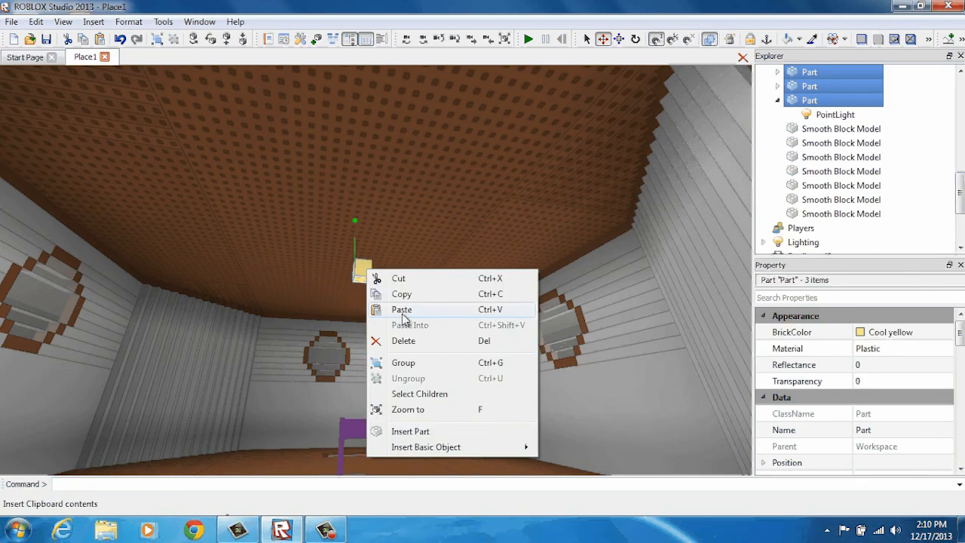
{"action": "left_click", "coordinate": [406, 310]}
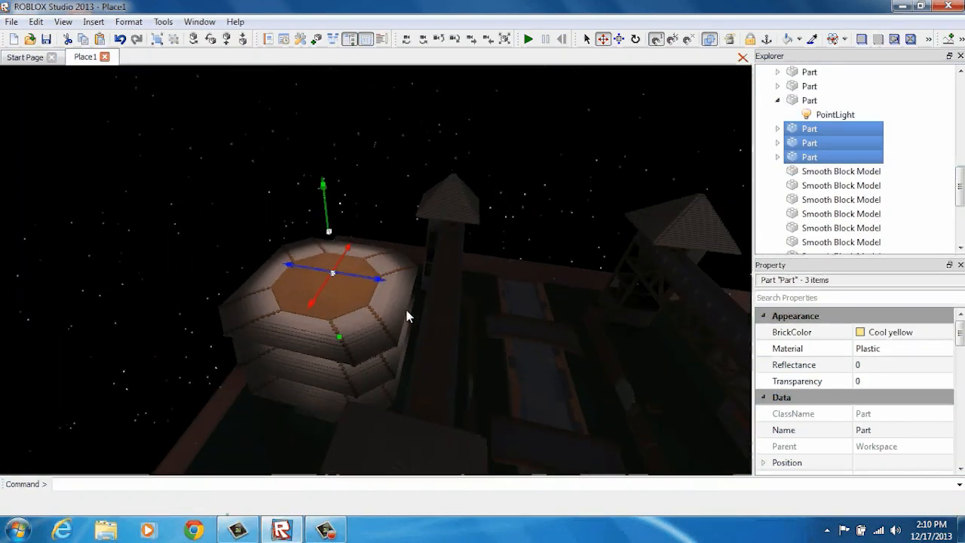
Move the three duplicated light parts across to the opposite pagoda and center them over its roof
{"action": "scroll", "coordinate": [379, 291], "scroll_direction": "down", "scroll_amount": 1}
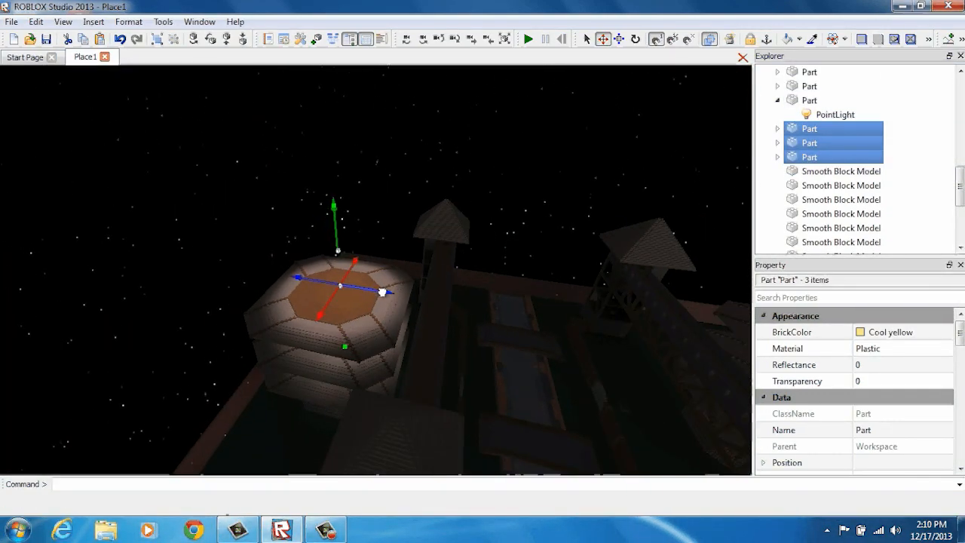
{"action": "left_click_drag", "start_coordinate": [382, 291], "coordinate": [539, 273]}
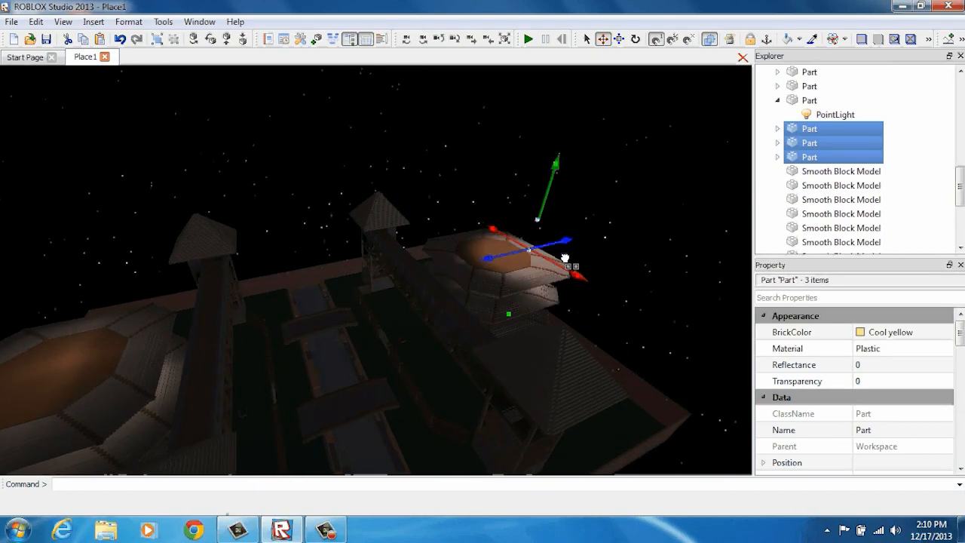
{"action": "scroll", "coordinate": [567, 260], "scroll_direction": "up", "scroll_amount": 5}
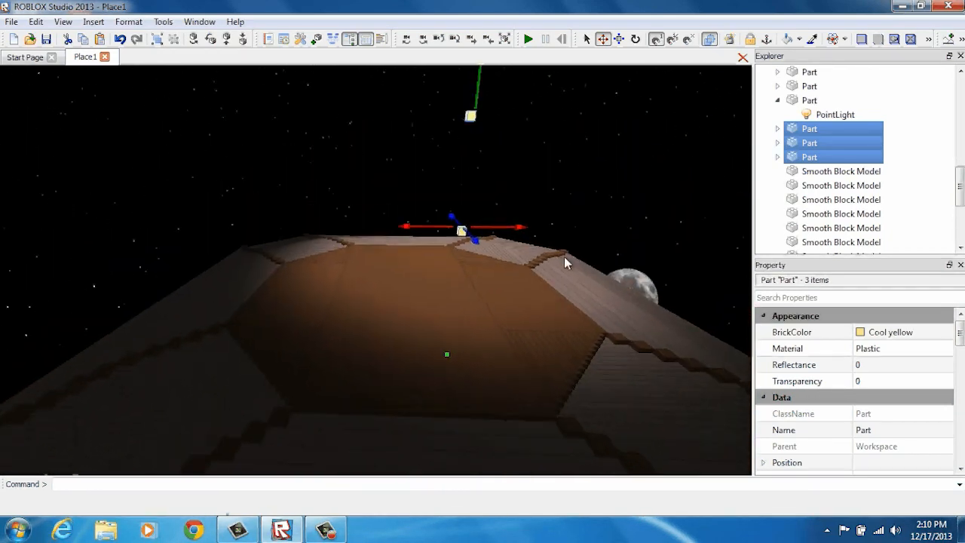
{"action": "scroll", "coordinate": [564, 256], "scroll_direction": "down", "scroll_amount": 2}
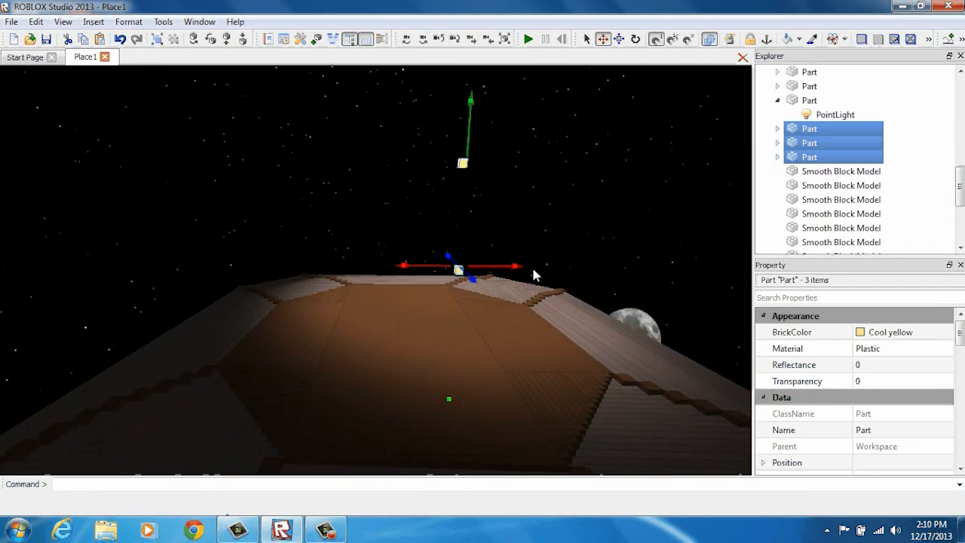
{"action": "left_click_drag", "start_coordinate": [521, 266], "coordinate": [465, 266]}
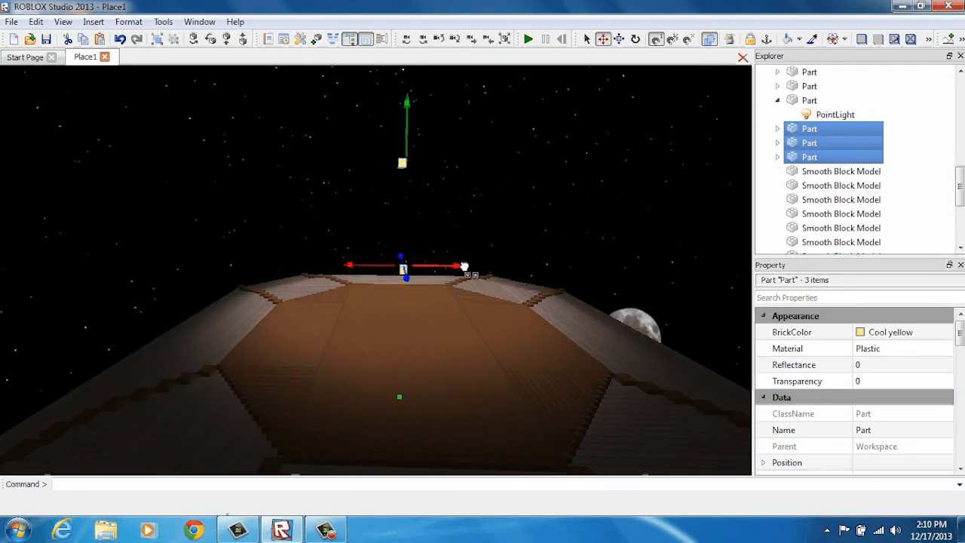
Lower the duplicated light parts into the second pagoda's storeys, just below the ceilings, and clear the selection
{"action": "right_click_drag", "start_coordinate": [464, 266], "coordinate": [374, 260]}
{"action": "left_click_drag", "start_coordinate": [412, 88], "coordinate": [392, 334]}
{"action": "right_click_drag", "start_coordinate": [392, 336], "coordinate": [390, 341]}
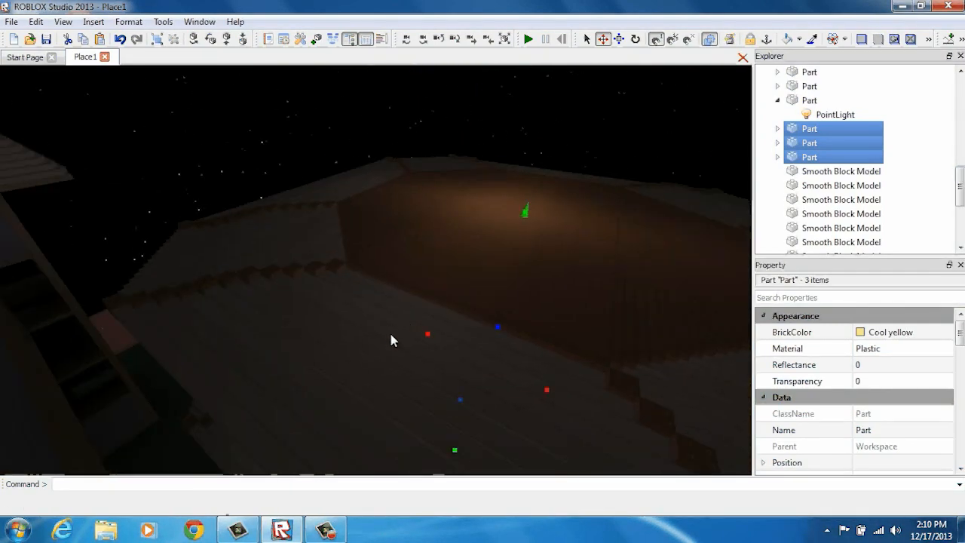
{"action": "scroll", "coordinate": [391, 339], "scroll_direction": "down", "scroll_amount": 6}
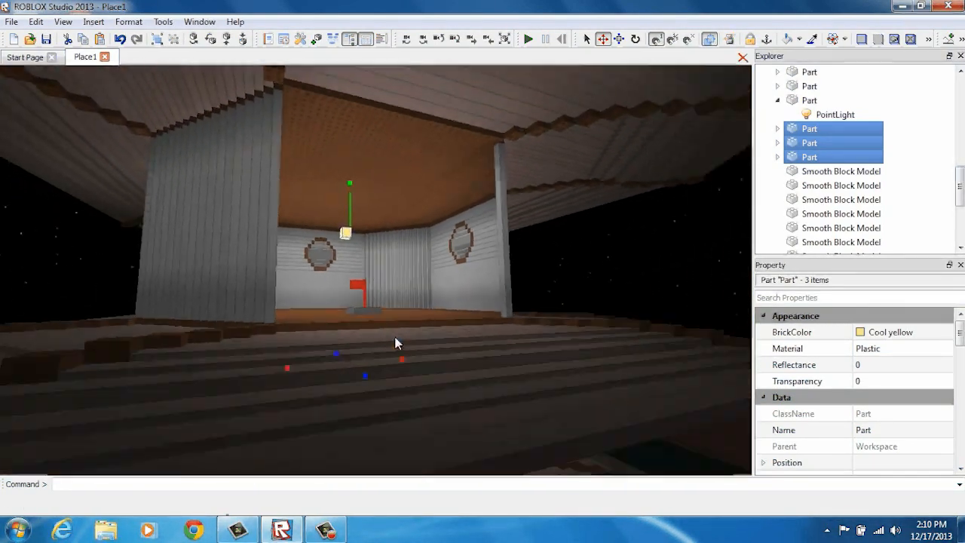
{"action": "right_click_drag", "start_coordinate": [395, 340], "coordinate": [394, 337]}
{"action": "scroll", "coordinate": [375, 195], "scroll_direction": "down", "scroll_amount": 3}
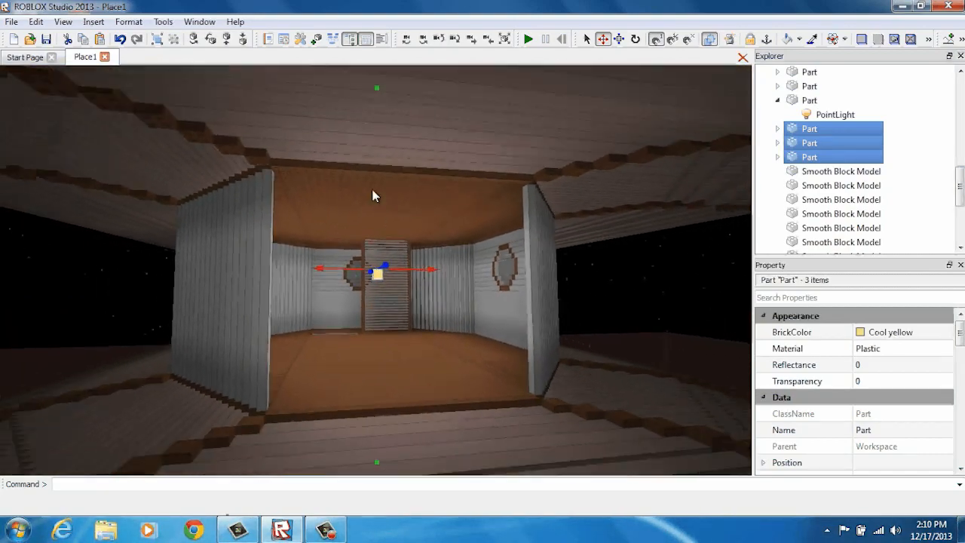
{"action": "scroll", "coordinate": [378, 151], "scroll_direction": "down", "scroll_amount": 2}
{"action": "scroll", "coordinate": [377, 94], "scroll_direction": "down", "scroll_amount": 2}
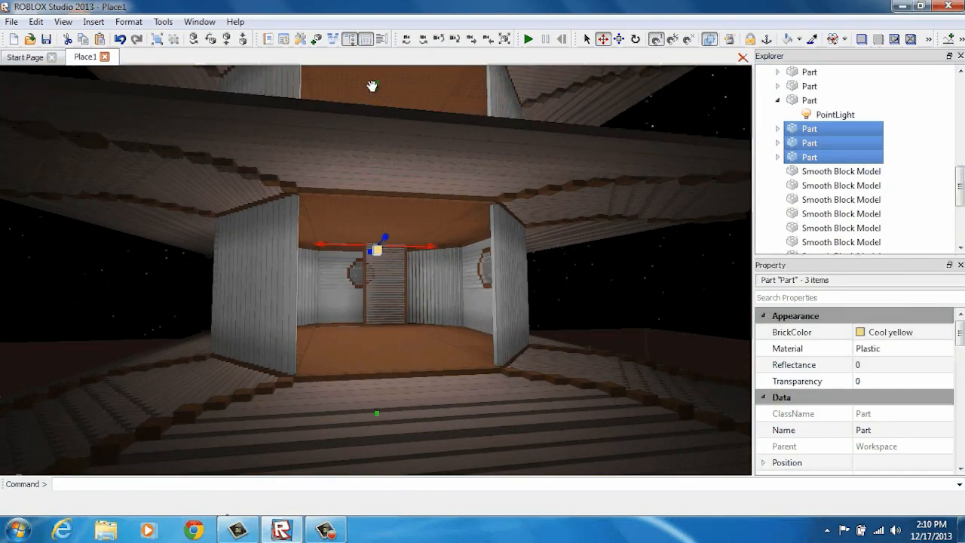
{"action": "scroll", "coordinate": [373, 102], "scroll_direction": "up", "scroll_amount": 6}
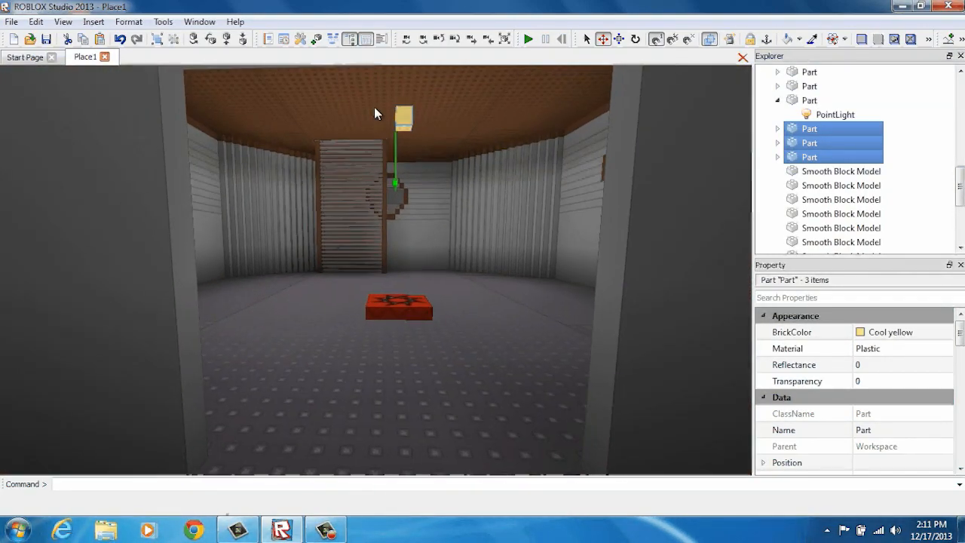
{"action": "scroll", "coordinate": [374, 106], "scroll_direction": "down", "scroll_amount": 10}
{"action": "left_click", "coordinate": [544, 172]}
{"action": "right_click_drag", "start_coordinate": [544, 173], "coordinate": [557, 171]}
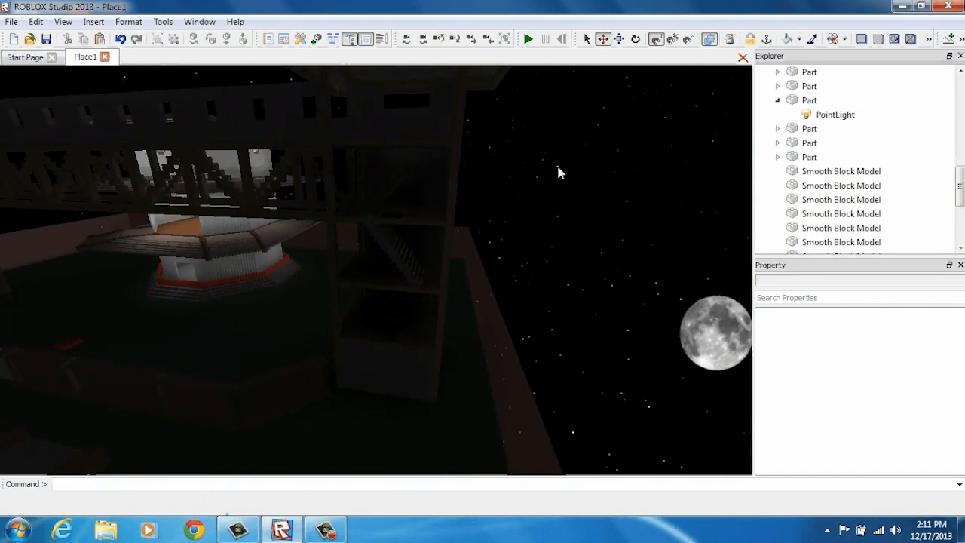
{"action": "left_click", "coordinate": [800, 40]}
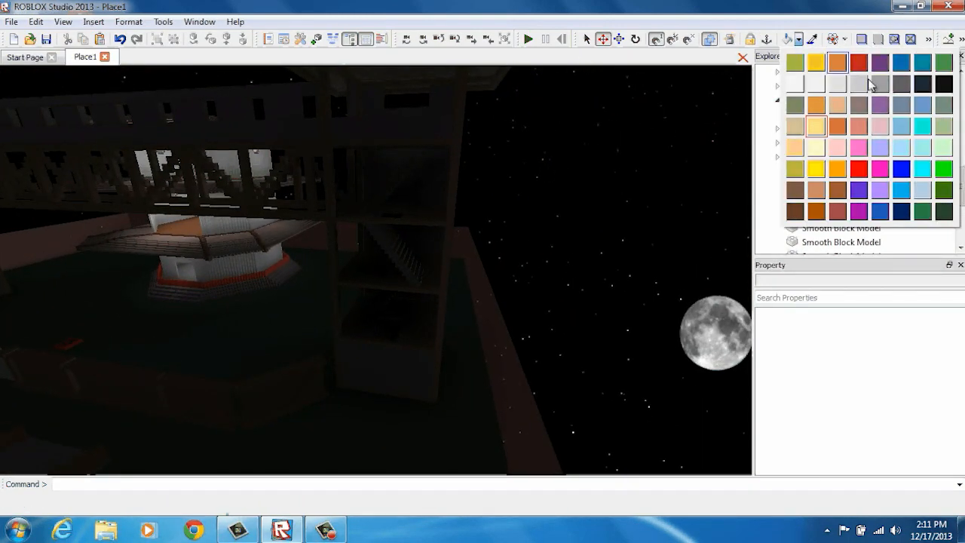
{"action": "left_click", "coordinate": [943, 85]}
{"action": "right_click_drag", "start_coordinate": [486, 267], "coordinate": [493, 260]}
{"action": "key", "text": "w"}
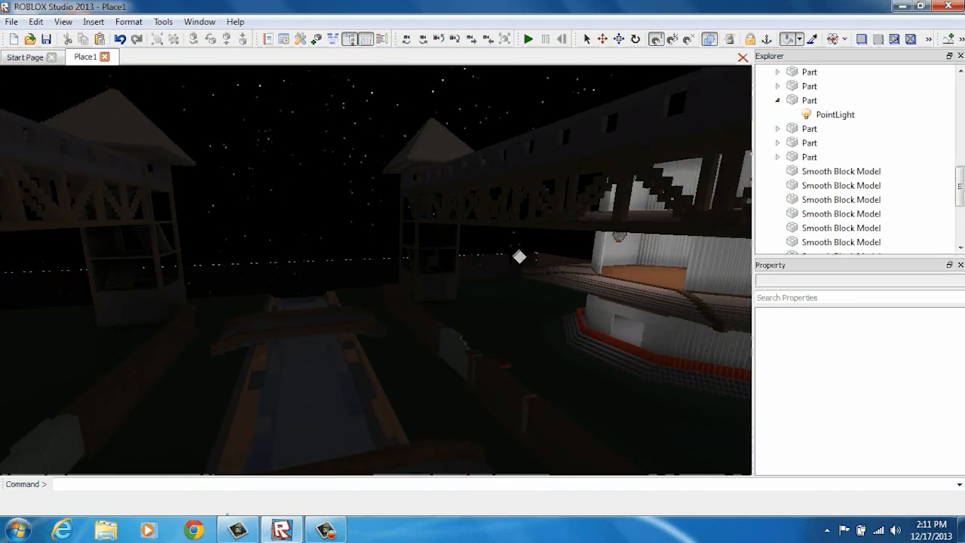
{"action": "right_click_drag", "start_coordinate": [551, 251], "coordinate": [442, 76]}
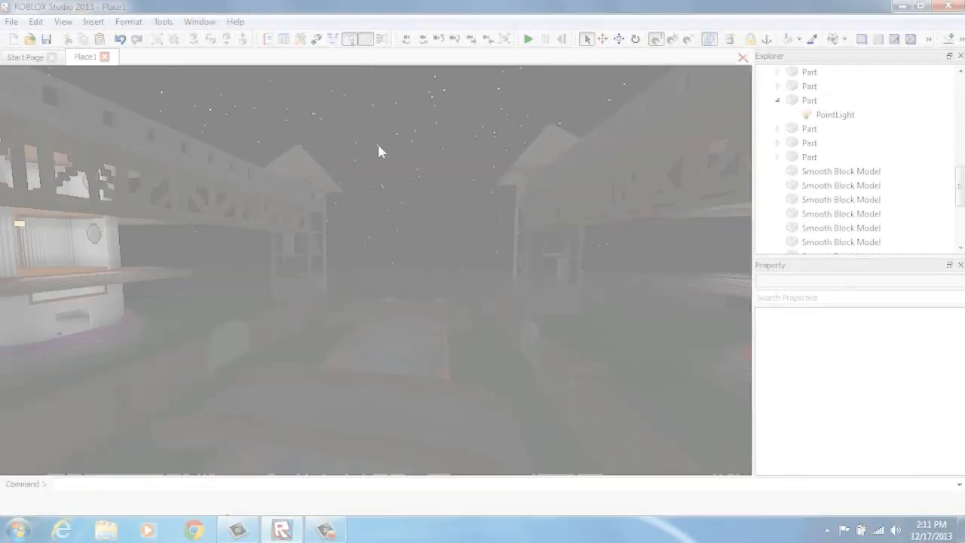
Copy a single cool yellow light part from the first pagoda's storey and paste a duplicate of it
{"action": "right_click_drag", "start_coordinate": [377, 142], "coordinate": [375, 145]}
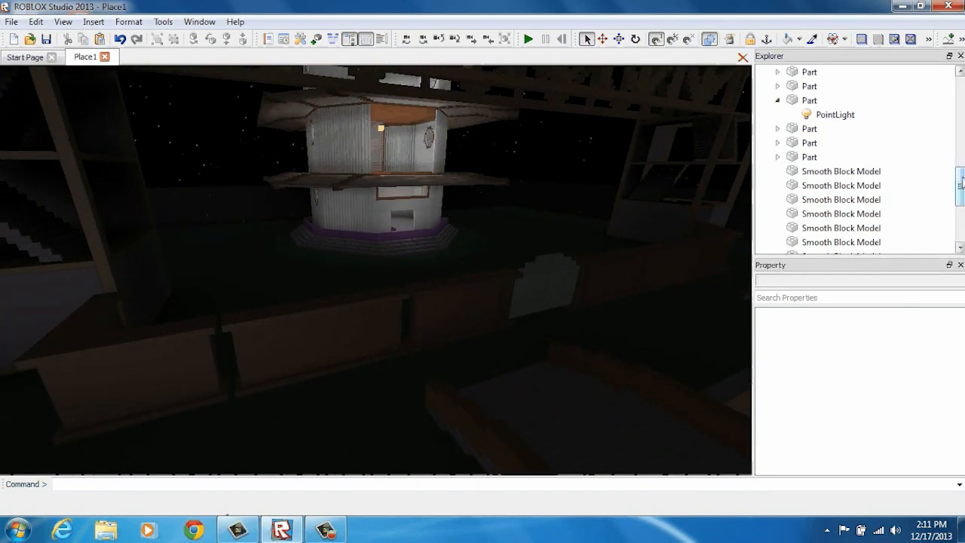
{"action": "left_click_drag", "start_coordinate": [961, 181], "coordinate": [952, 85]}
{"action": "key", "text": "w"}
{"action": "right_click_drag", "start_coordinate": [503, 148], "coordinate": [495, 150]}
{"action": "left_click", "coordinate": [386, 336]}
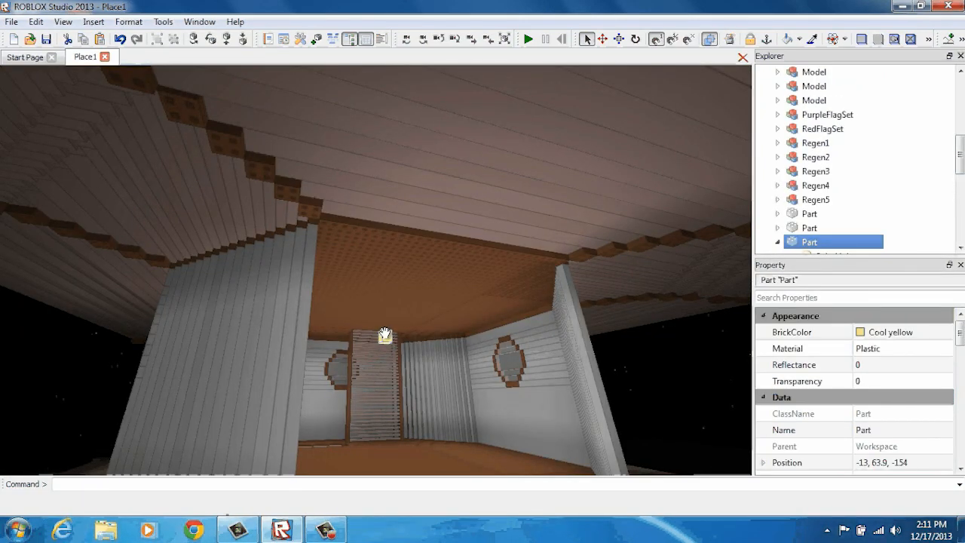
{"action": "right_click", "coordinate": [385, 336]}
{"action": "left_click", "coordinate": [426, 359]}
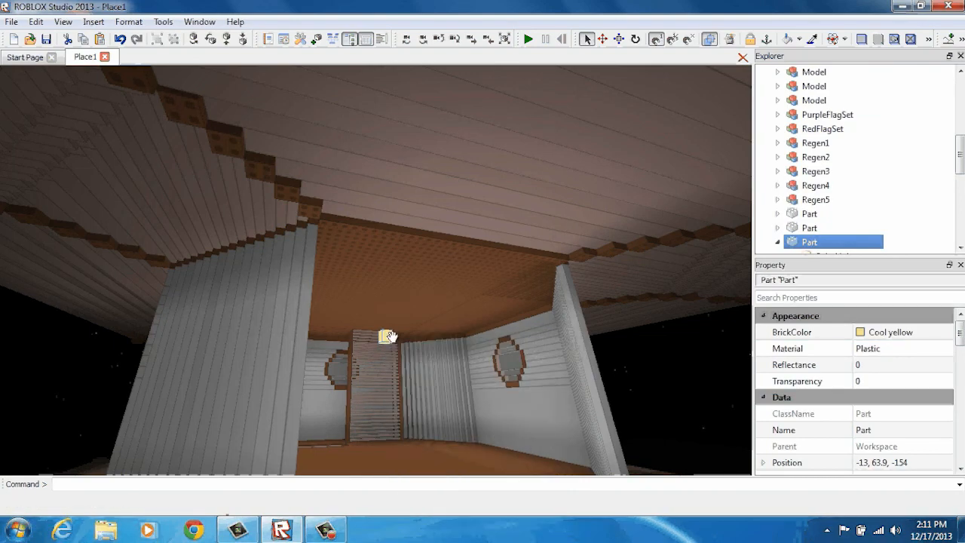
{"action": "right_click", "coordinate": [384, 332]}
{"action": "left_click", "coordinate": [420, 373]}
{"action": "scroll", "coordinate": [413, 340], "scroll_direction": "up", "scroll_amount": 3}
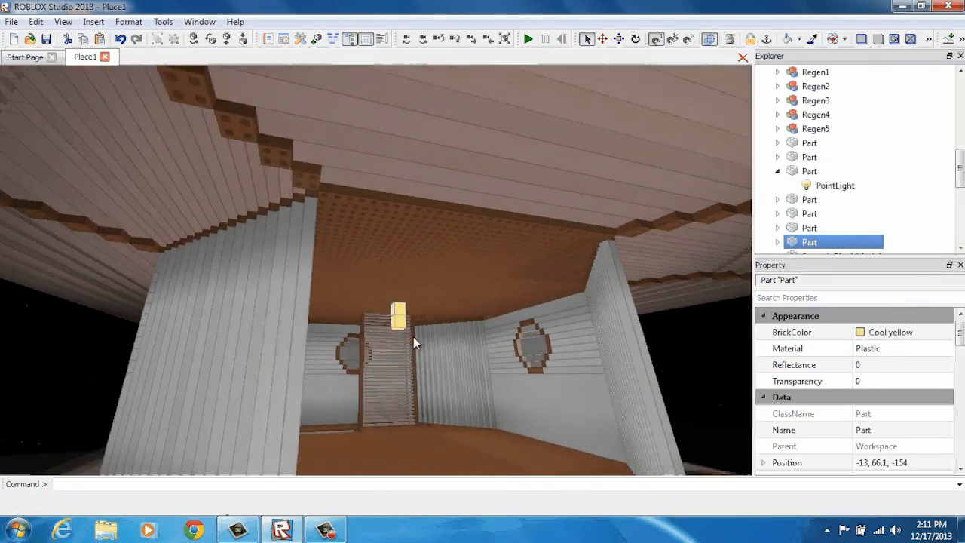
Move the pasted light part onto the brown wall post beside the pale green gate, at position -1, 25.507, -54
{"action": "right_click_drag", "start_coordinate": [456, 303], "coordinate": [283, 207]}
{"action": "left_click_drag", "start_coordinate": [153, 146], "coordinate": [399, 435]}
{"action": "right_click_drag", "start_coordinate": [404, 435], "coordinate": [399, 435]}
{"action": "left_click_drag", "start_coordinate": [397, 437], "coordinate": [376, 359]}
{"action": "scroll", "coordinate": [375, 350], "scroll_direction": "up", "scroll_amount": 5}
{"action": "scroll", "coordinate": [375, 349], "scroll_direction": "down", "scroll_amount": 3}
{"action": "right_click_drag", "start_coordinate": [375, 348], "coordinate": [371, 353]}
{"action": "scroll", "coordinate": [479, 172], "scroll_direction": "up", "scroll_amount": 2}
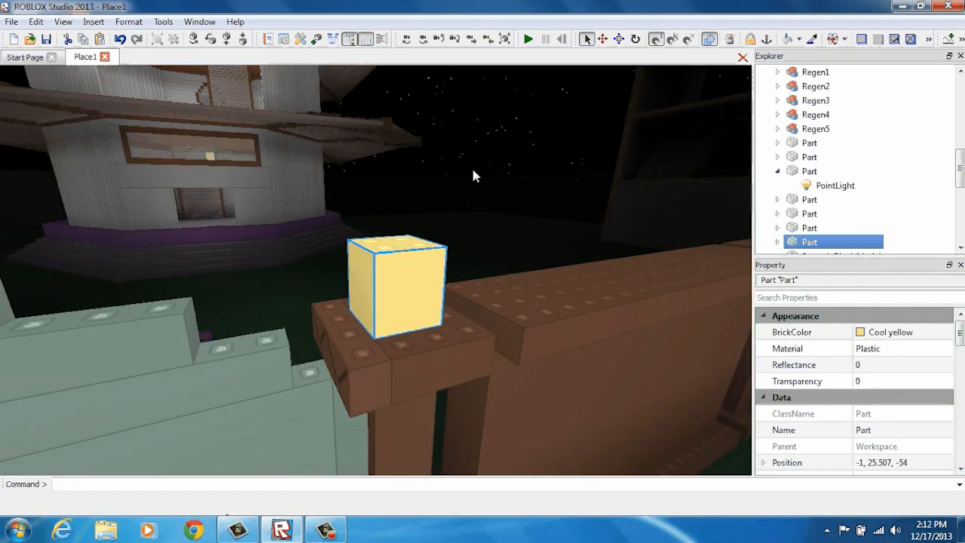
Change the color of the wall post light's PointLight to orange, 255, 170, 51
{"action": "left_click", "coordinate": [777, 242]}
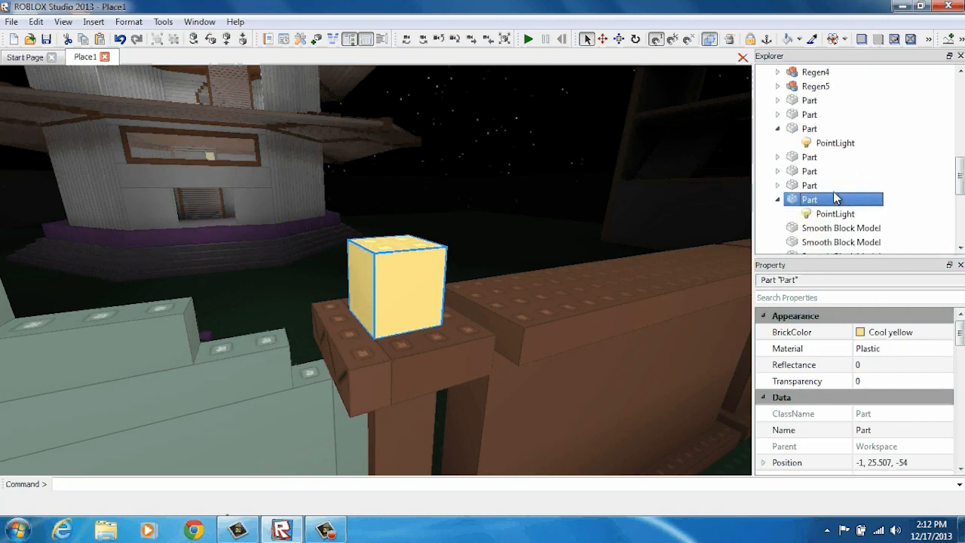
{"action": "left_click", "coordinate": [833, 213]}
{"action": "left_click", "coordinate": [889, 349]}
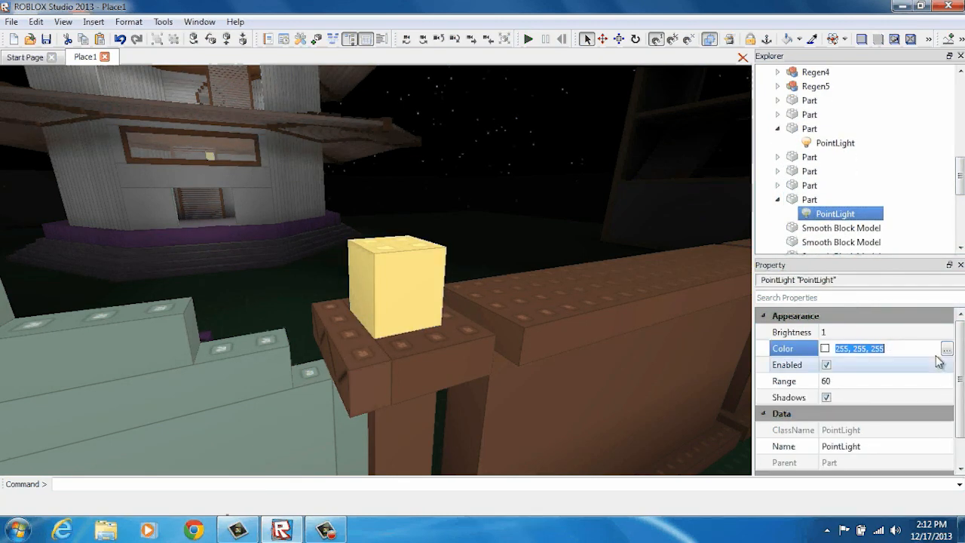
{"action": "left_click", "coordinate": [946, 349]}
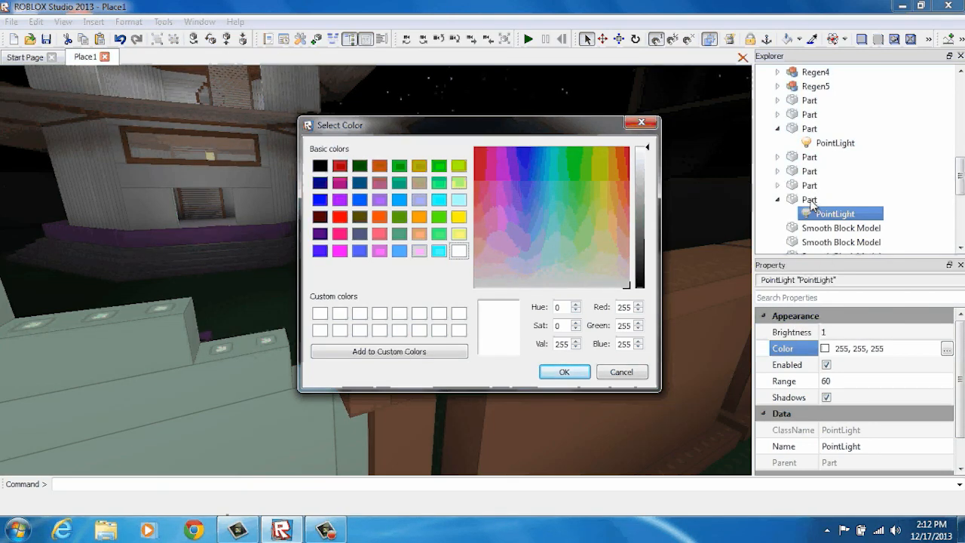
{"action": "left_click", "coordinate": [641, 122]}
{"action": "left_click", "coordinate": [812, 200]}
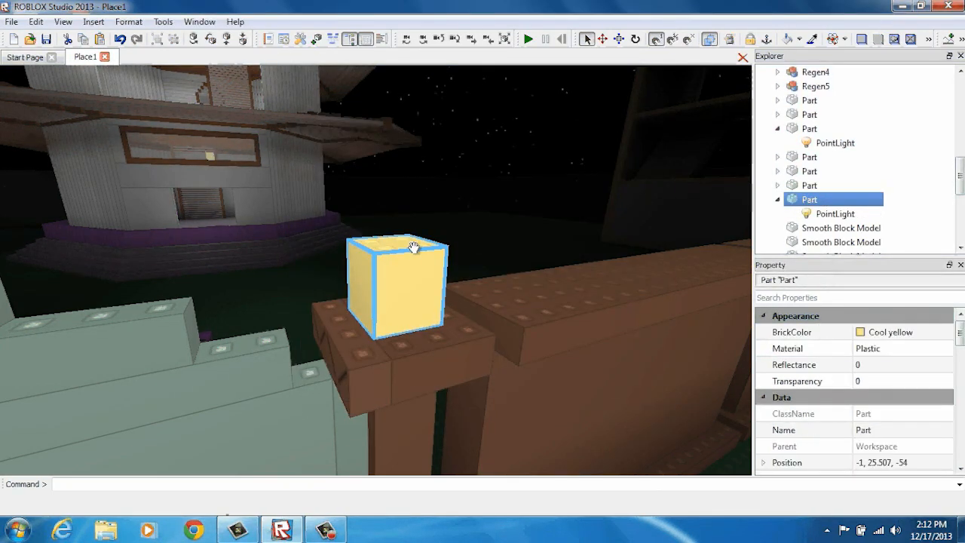
{"action": "left_click", "coordinate": [807, 215]}
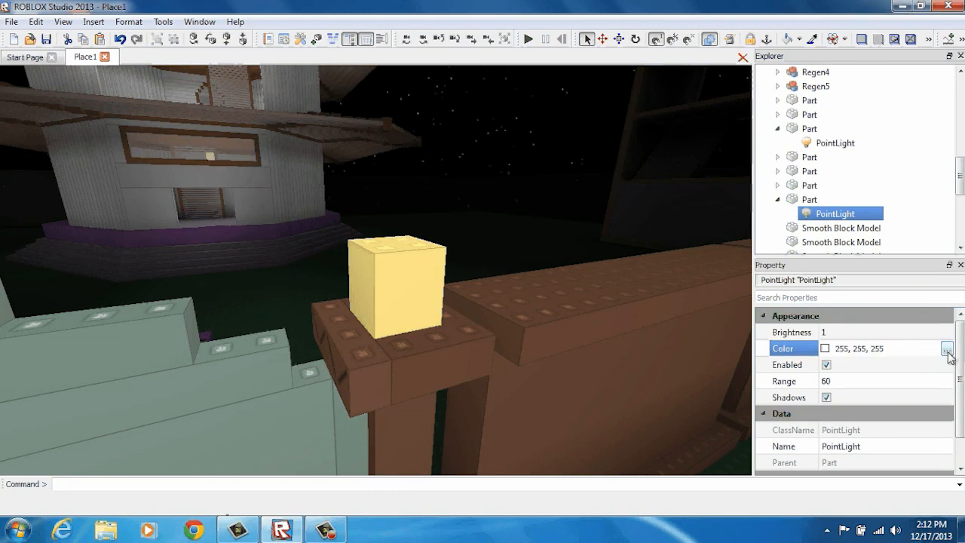
{"action": "left_click", "coordinate": [946, 351]}
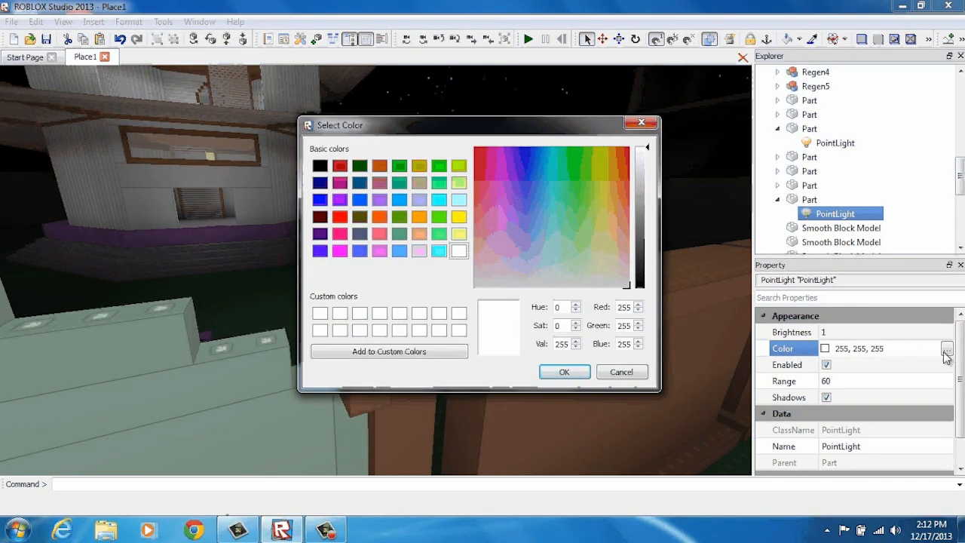
{"action": "mouse_move", "coordinate": [610, 170]}
{"action": "left_mouse_down"}
{"action": "mouse_move", "coordinate": [575, 209]}
{"action": "mouse_move", "coordinate": [566, 196]}
{"action": "mouse_move", "coordinate": [612, 179]}
{"action": "left_mouse_up"}
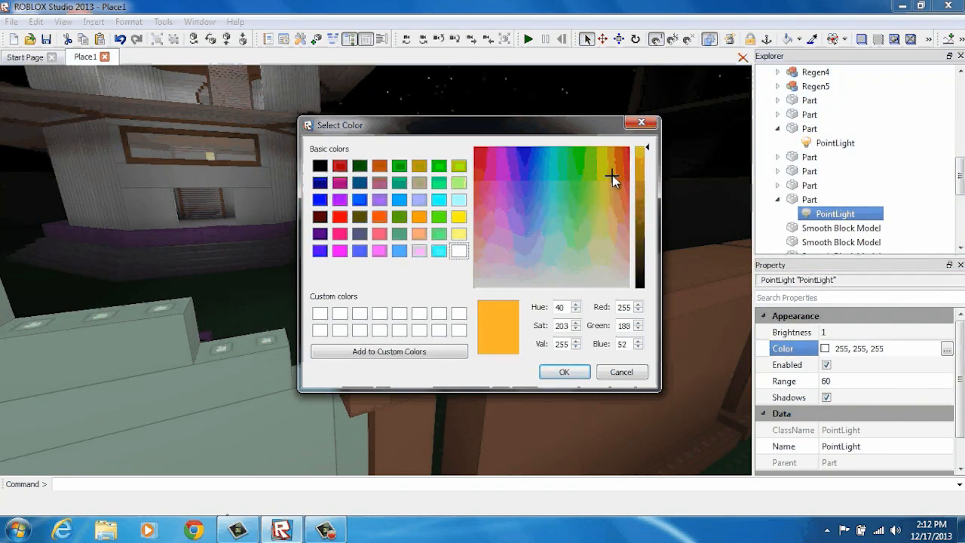
{"action": "left_click", "coordinate": [562, 371]}
Try ranges of 20 and 30 on the wall post's PointLight and settle on a range of 25
{"action": "scroll", "coordinate": [510, 249], "scroll_direction": "down", "scroll_amount": 10}
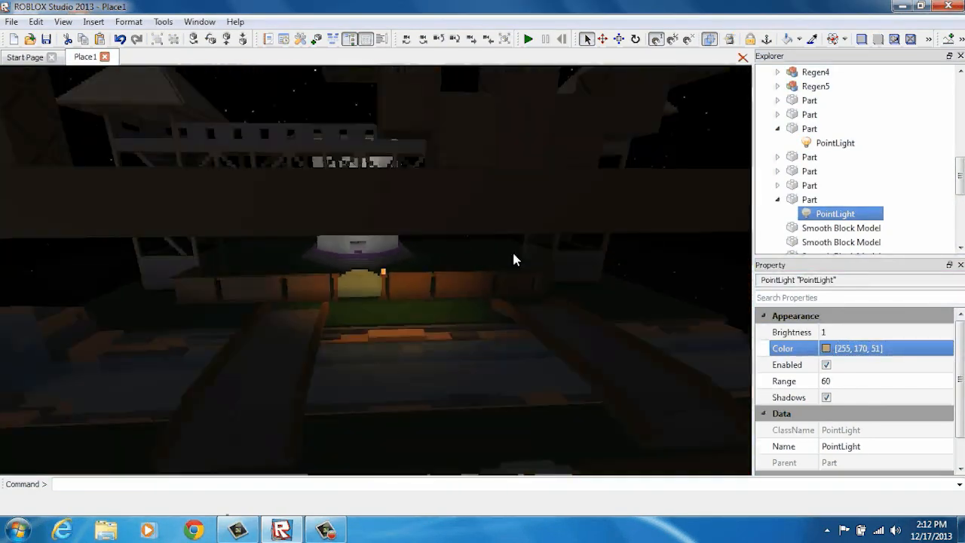
{"action": "scroll", "coordinate": [512, 250], "scroll_direction": "up", "scroll_amount": 3}
{"action": "scroll", "coordinate": [513, 258], "scroll_direction": "up", "scroll_amount": 4}
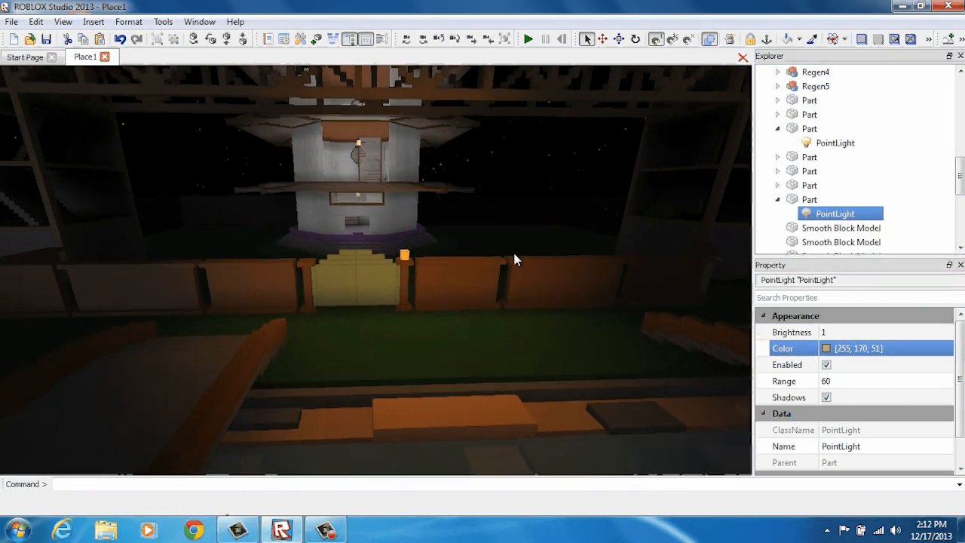
{"action": "scroll", "coordinate": [512, 259], "scroll_direction": "up", "scroll_amount": 3}
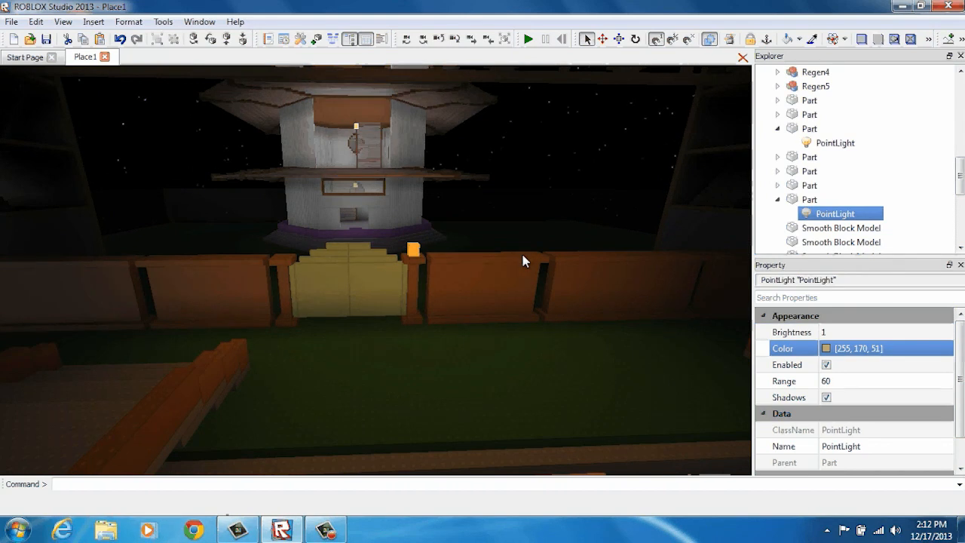
{"action": "left_click", "coordinate": [840, 382]}
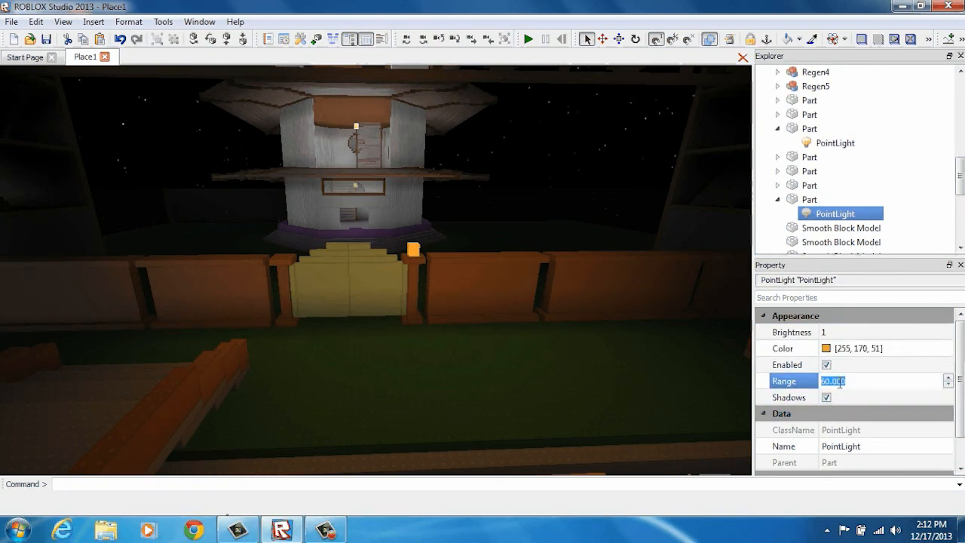
{"action": "key", "text": "Return"}
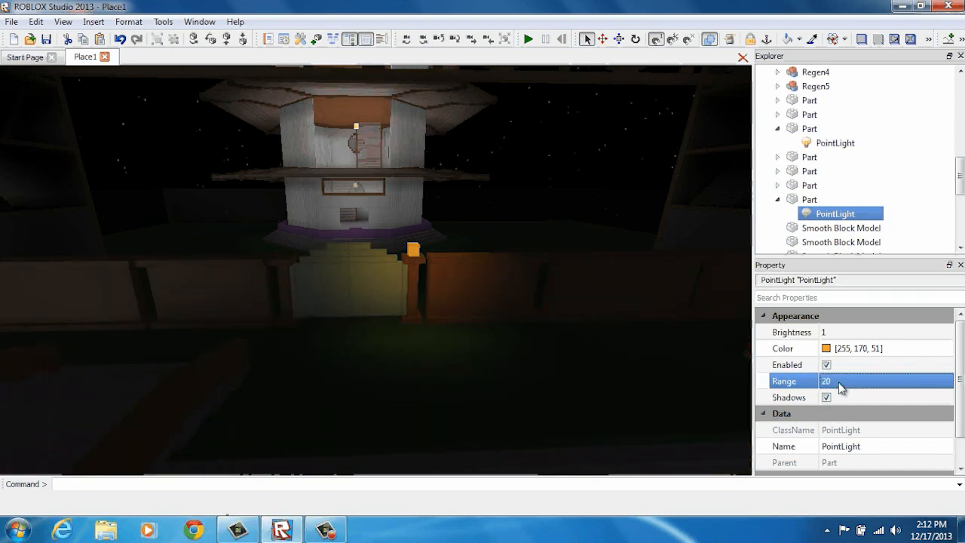
{"action": "type", "text": "30"}
{"action": "key", "text": "Return"}
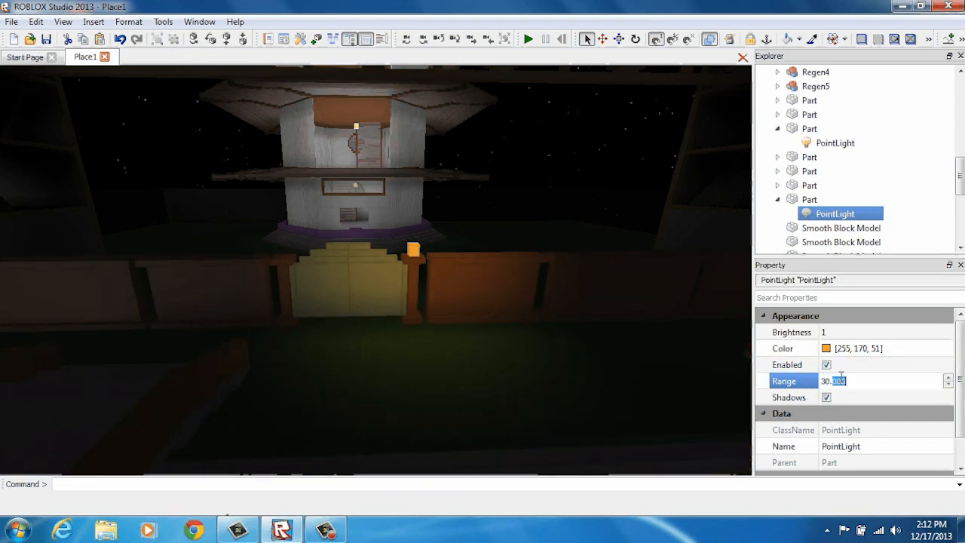
{"action": "type", "text": "25"}
{"action": "key", "text": "Return"}
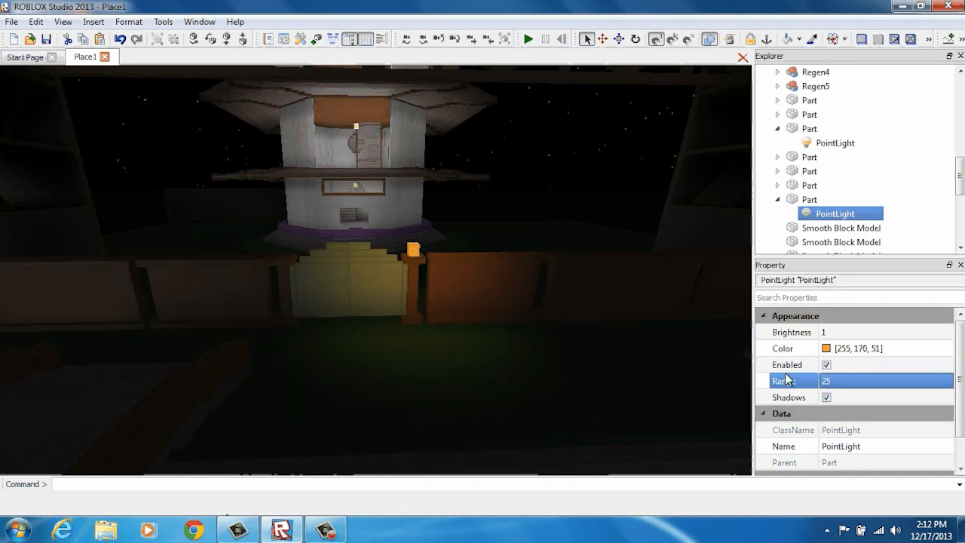
Insert a Fire object into the light part on the wall post and clear the selection
{"action": "scroll", "coordinate": [488, 177], "scroll_direction": "up", "scroll_amount": 5}
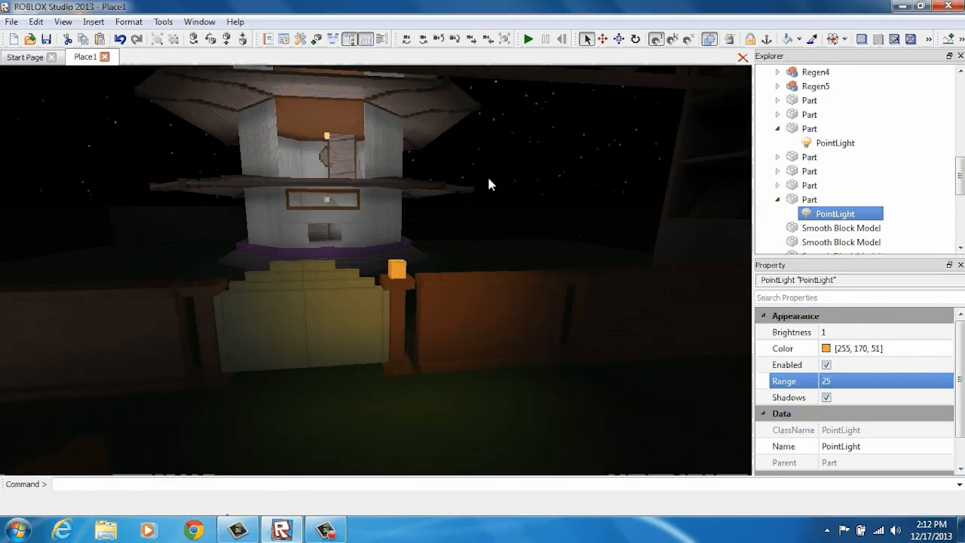
{"action": "left_click", "coordinate": [894, 209]}
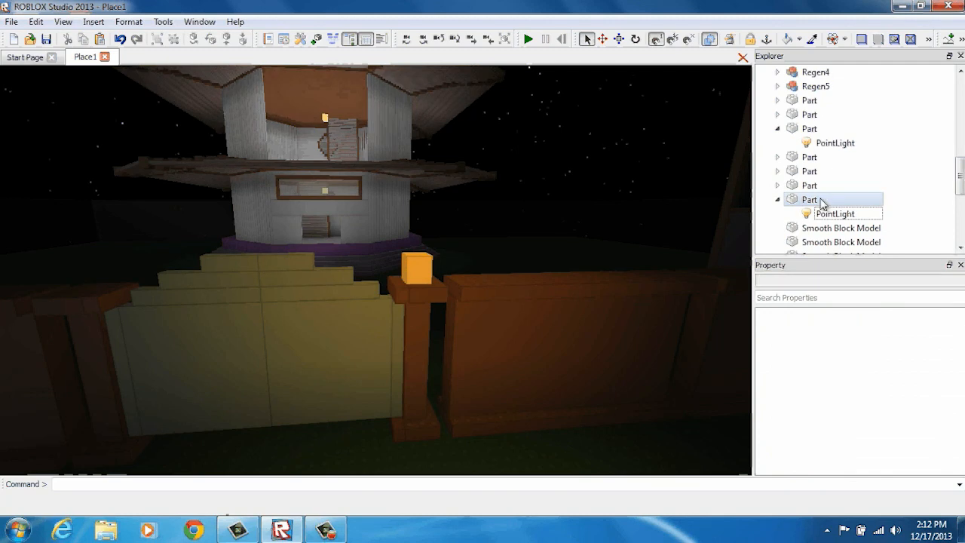
{"action": "right_click", "coordinate": [420, 262]}
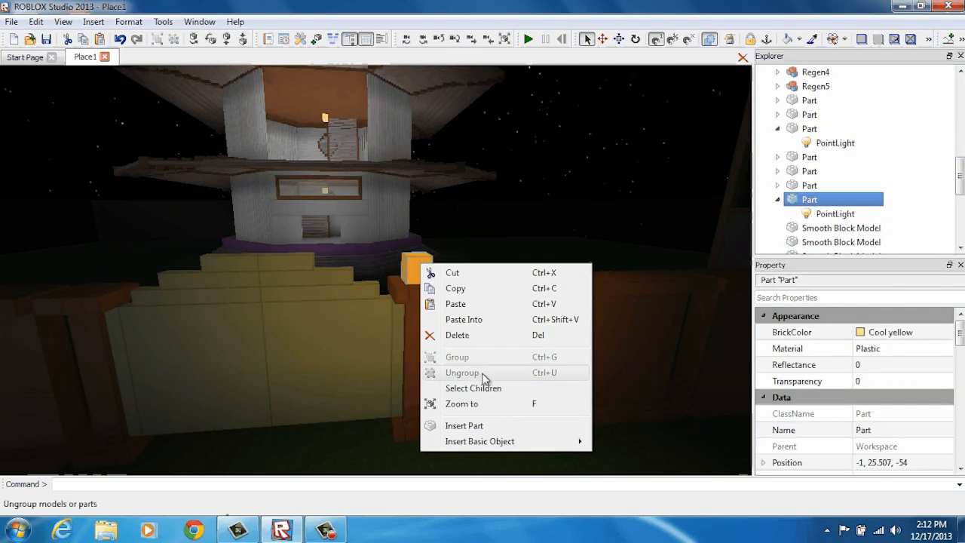
{"action": "mouse_move", "coordinate": [485, 445]}
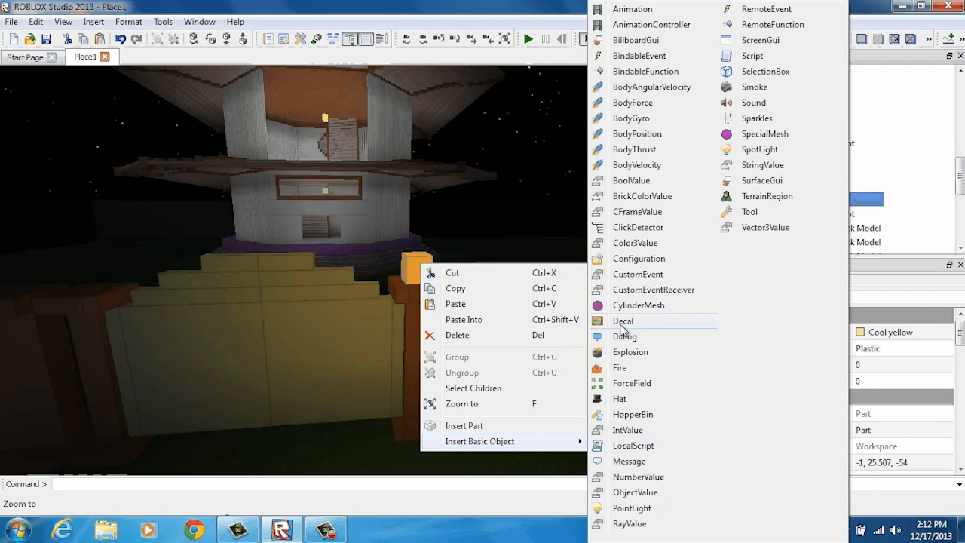
{"action": "left_click", "coordinate": [626, 369]}
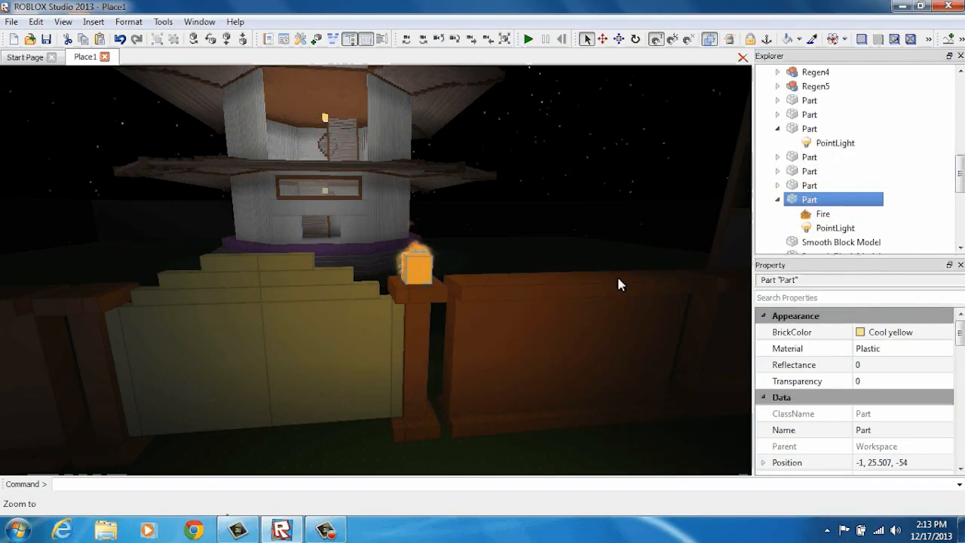
{"action": "scroll", "coordinate": [497, 183], "scroll_direction": "down", "scroll_amount": 5}
{"action": "left_click", "coordinate": [502, 177]}
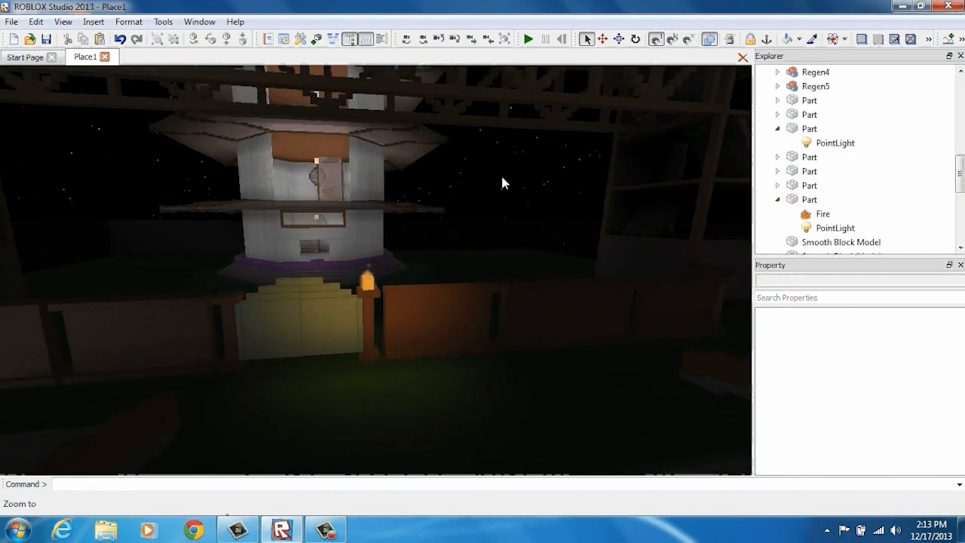
Copy the burning light part, paste a duplicate and move it along the wall to the corner at 76, 25.507, -54
{"action": "scroll", "coordinate": [502, 182], "scroll_direction": "down", "scroll_amount": 5}
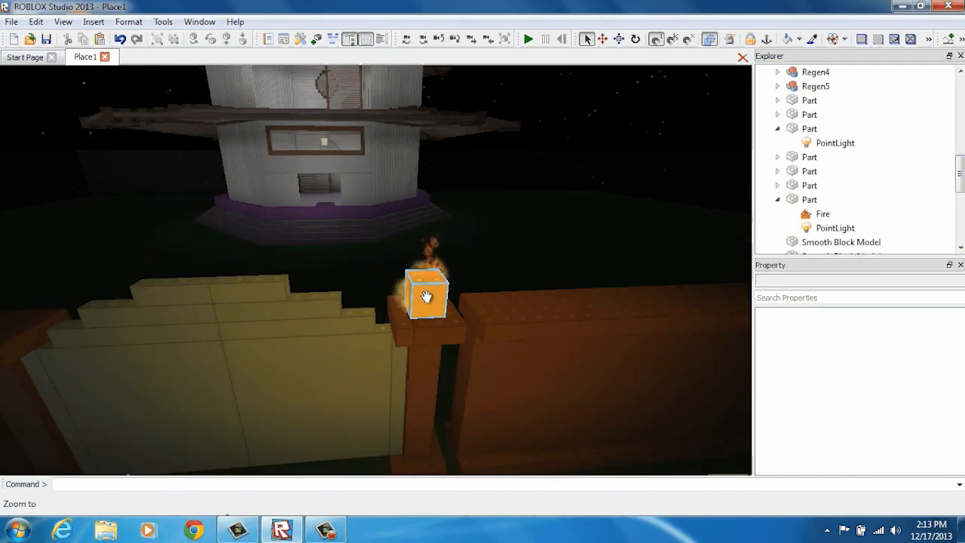
{"action": "right_click", "coordinate": [425, 296]}
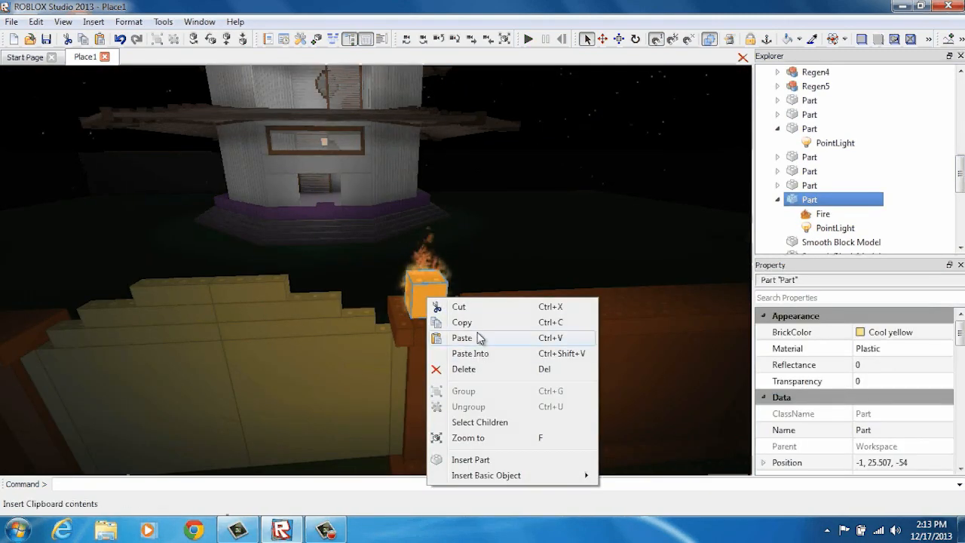
{"action": "left_click", "coordinate": [463, 324]}
{"action": "right_click", "coordinate": [435, 301]}
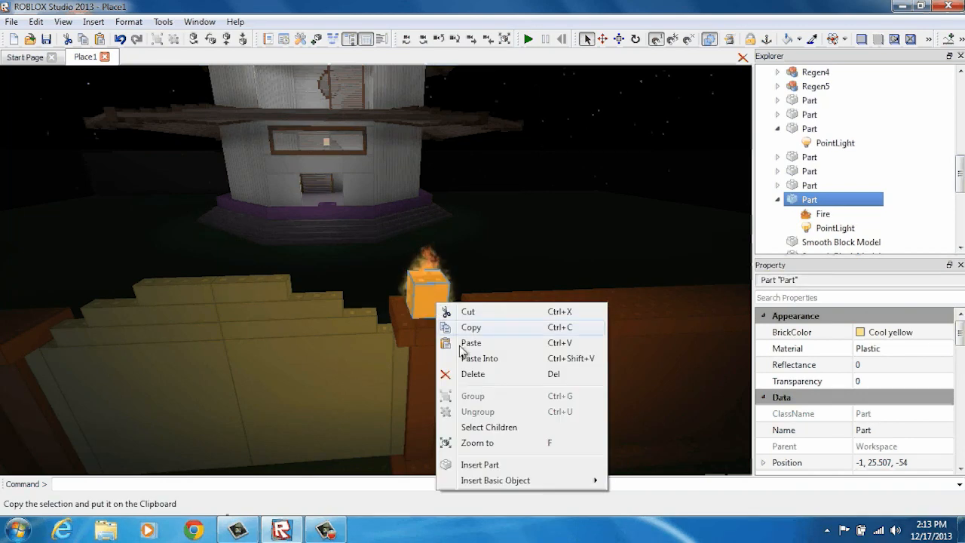
{"action": "left_click", "coordinate": [471, 343]}
{"action": "left_click_drag", "start_coordinate": [520, 292], "coordinate": [502, 327]}
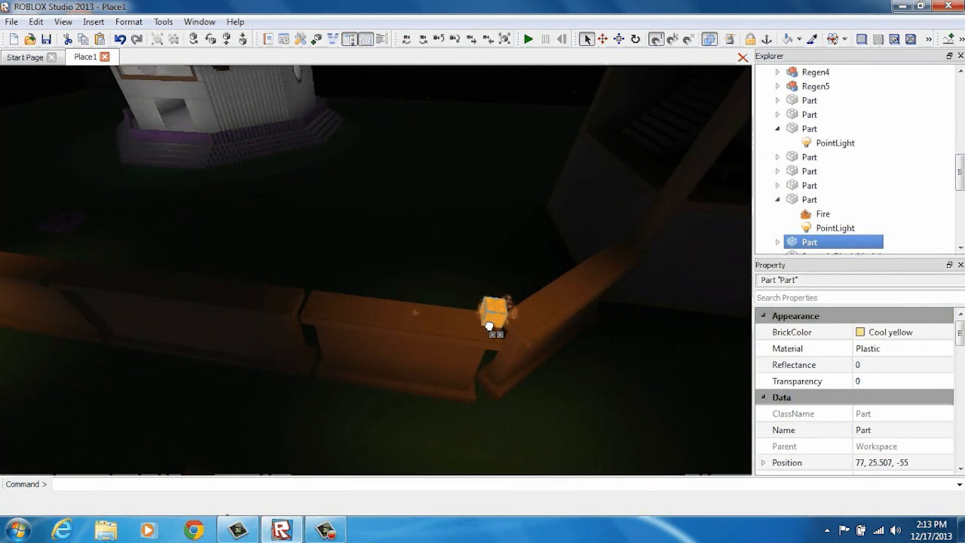
Paste another burning light part and place it on the gate's other post at -25, 25.507, -54
{"action": "right_click", "coordinate": [490, 328]}
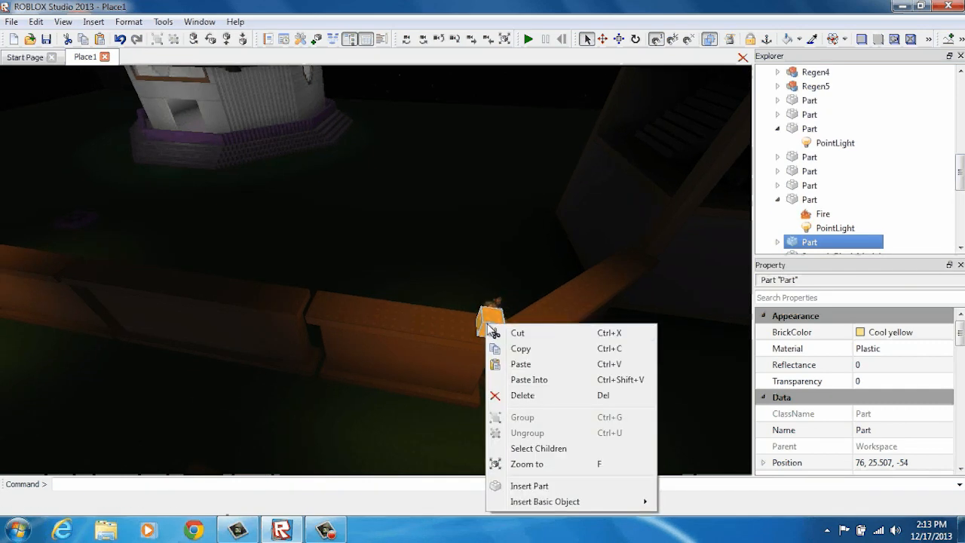
{"action": "left_click", "coordinate": [524, 370]}
{"action": "left_click_drag", "start_coordinate": [502, 330], "coordinate": [364, 307]}
{"action": "right_click_drag", "start_coordinate": [352, 307], "coordinate": [352, 303]}
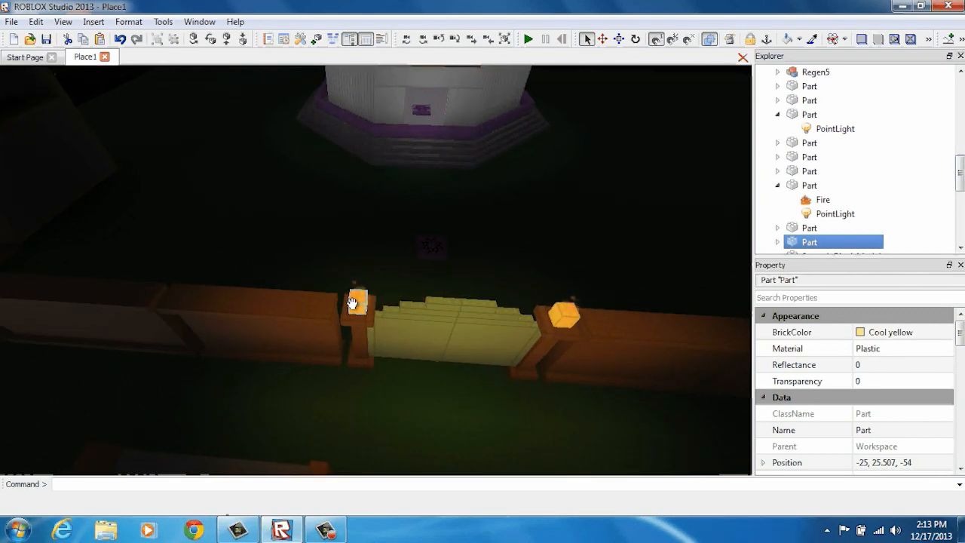
Paste a further burning light part and move it to the wall's other corner at -102, 25.507, -54
{"action": "right_click", "coordinate": [361, 301]}
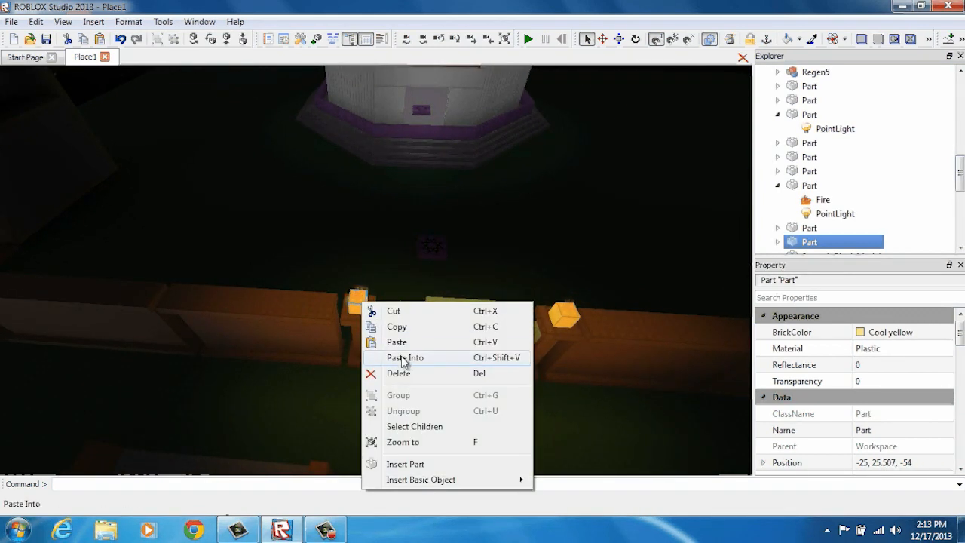
{"action": "left_click", "coordinate": [397, 343]}
{"action": "left_click_drag", "start_coordinate": [332, 285], "coordinate": [230, 282]}
{"action": "right_click_drag", "start_coordinate": [251, 269], "coordinate": [248, 273]}
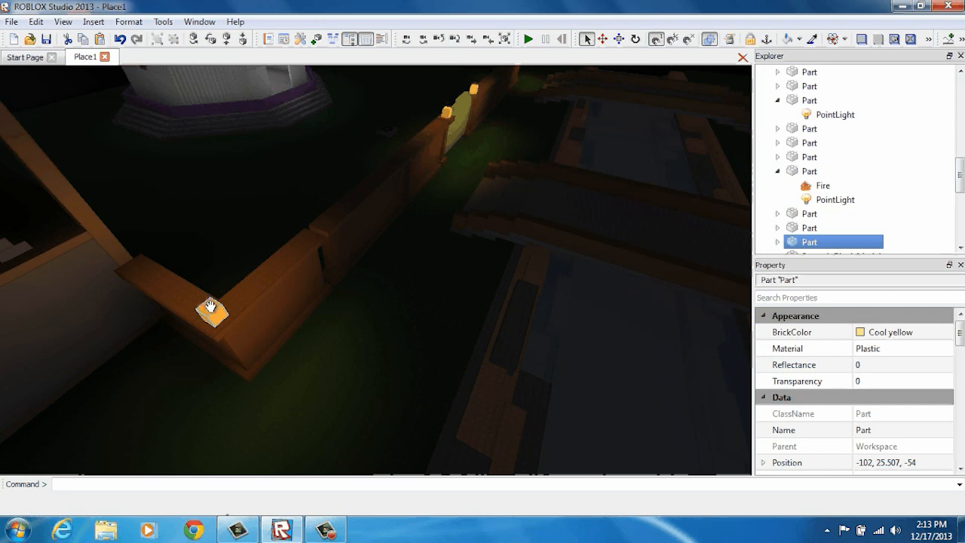
{"action": "right_click_drag", "start_coordinate": [215, 303], "coordinate": [230, 282]}
{"action": "scroll", "coordinate": [231, 282], "scroll_direction": "up", "scroll_amount": 1}
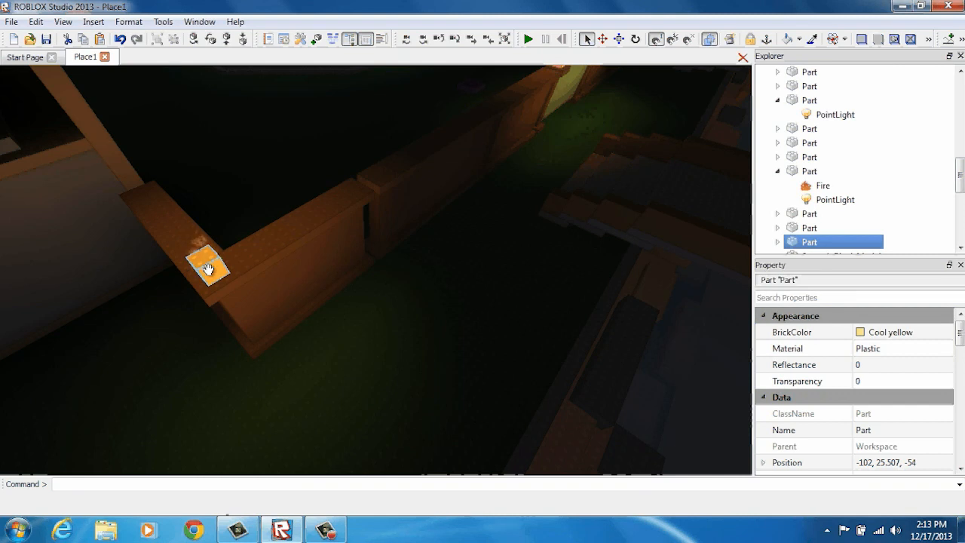
Duplicate the burning light part for the opposite wall, placing copies on both gate posts, the last at 24, 25.5, 54
{"action": "key", "text": "ctrl+d"}
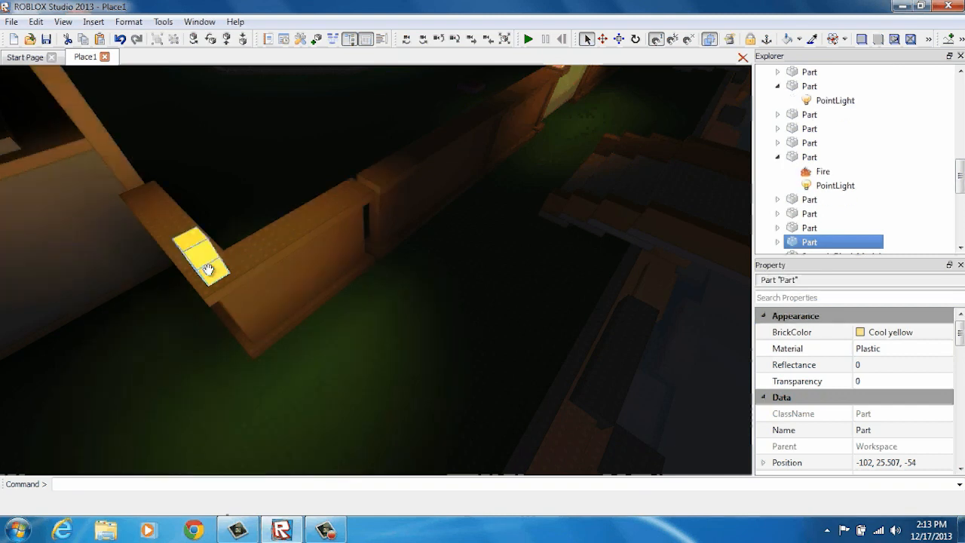
{"action": "left_click_drag", "start_coordinate": [257, 253], "coordinate": [480, 274]}
{"action": "left_click_drag", "start_coordinate": [542, 272], "coordinate": [455, 279]}
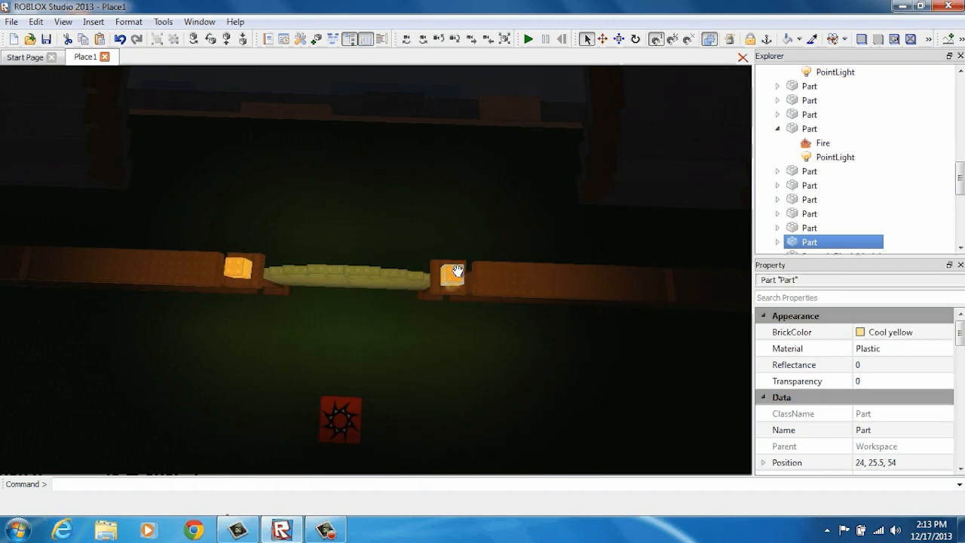
{"action": "right_click_drag", "start_coordinate": [458, 271], "coordinate": [459, 269]}
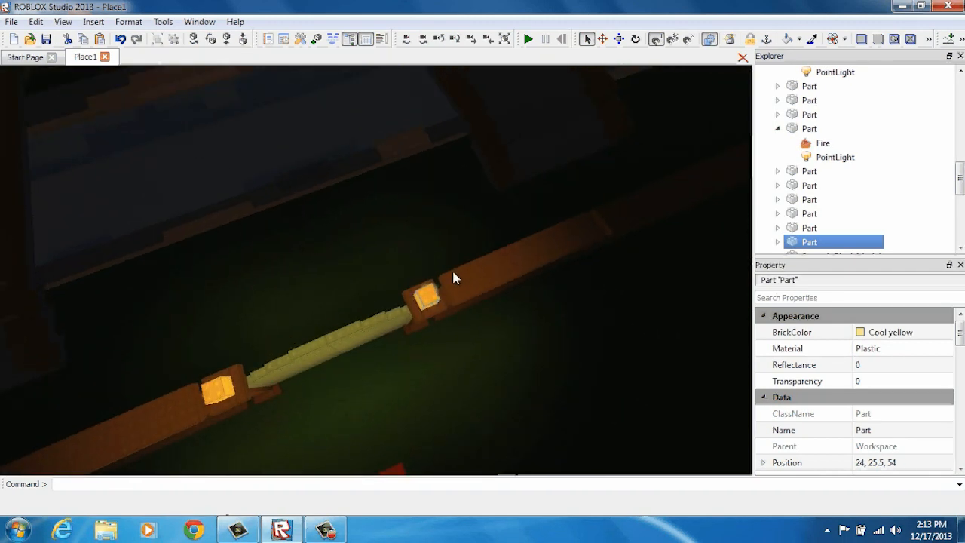
Duplicate the gate post's burning light part once more, move the copy farther along the opposite wall, and clear the selection
{"action": "key", "text": "ctrl+d"}
{"action": "left_click_drag", "start_coordinate": [528, 264], "coordinate": [538, 259]}
{"action": "left_click", "coordinate": [623, 229]}
Duplicate the cool yellow light part from the pagoda's storey, move the copy under the peak of an unlit tower's roof, and select its PointLight
{"action": "mouse_move", "coordinate": [624, 228]}
{"action": "right_mouse_down"}
{"action": "mouse_move", "coordinate": [615, 224]}
{"action": "mouse_move", "coordinate": [631, 225]}
{"action": "right_mouse_up"}
{"action": "key", "text": "s"}
{"action": "key", "text": "w"}
{"action": "key", "text": "s"}
{"action": "key", "text": "w"}
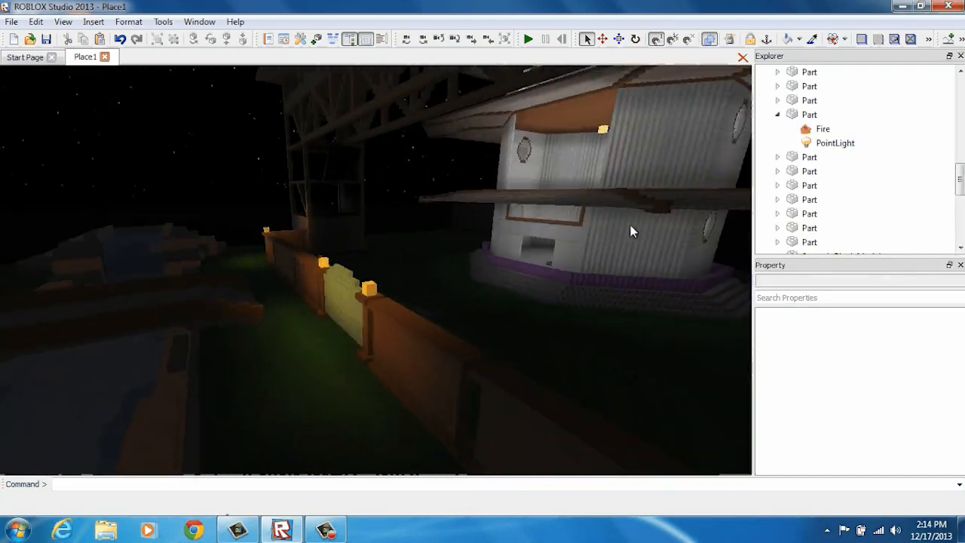
{"action": "key", "text": "s"}
{"action": "right_click_drag", "start_coordinate": [625, 225], "coordinate": [627, 226]}
{"action": "key", "text": "w"}
{"action": "key", "text": "w"}
{"action": "left_click", "coordinate": [523, 231]}
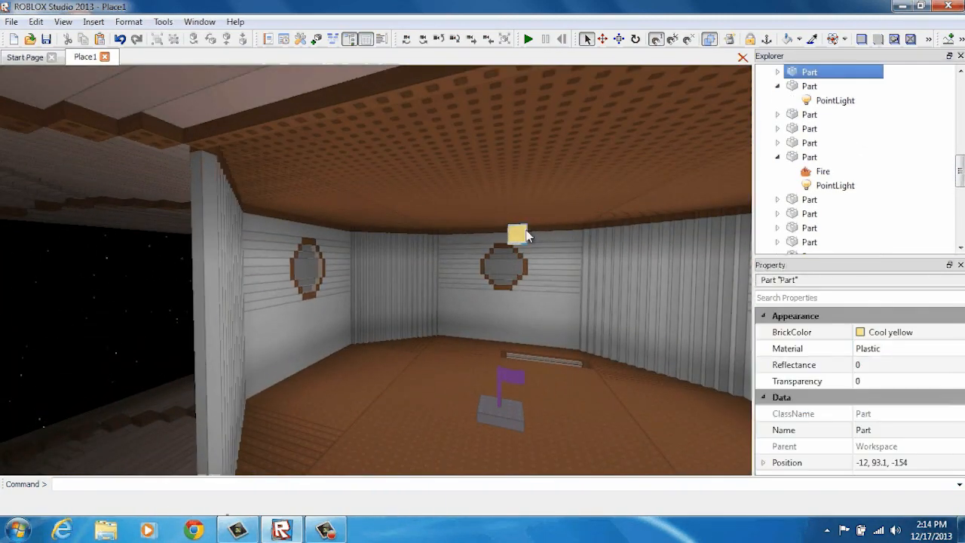
{"action": "key", "text": "ctrl+d"}
{"action": "left_click_drag", "start_coordinate": [529, 219], "coordinate": [441, 251]}
{"action": "right_click_drag", "start_coordinate": [444, 248], "coordinate": [444, 254]}
{"action": "left_click", "coordinate": [829, 252]}
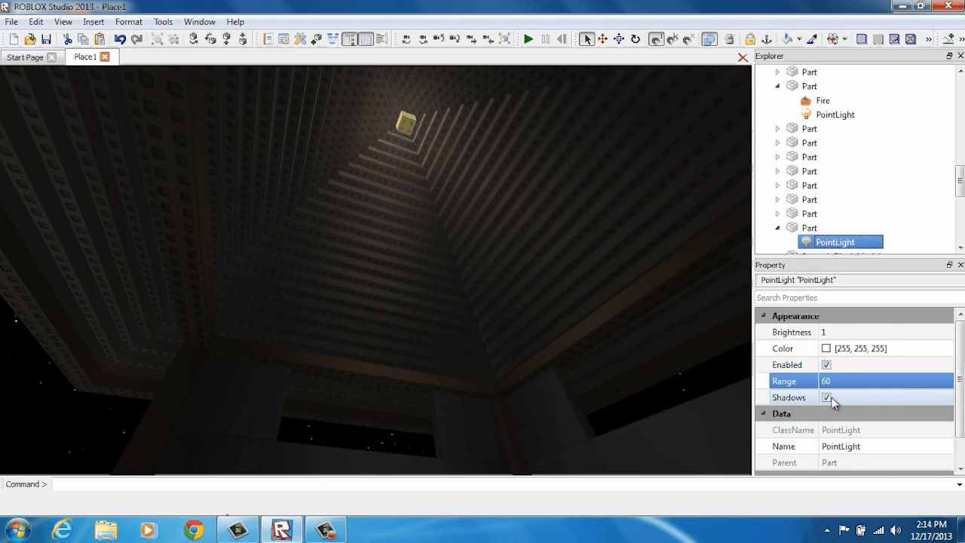
Lower the cool yellow light part beneath the tower's roof peak to -117, 118.1, -90
{"action": "left_click", "coordinate": [403, 124]}
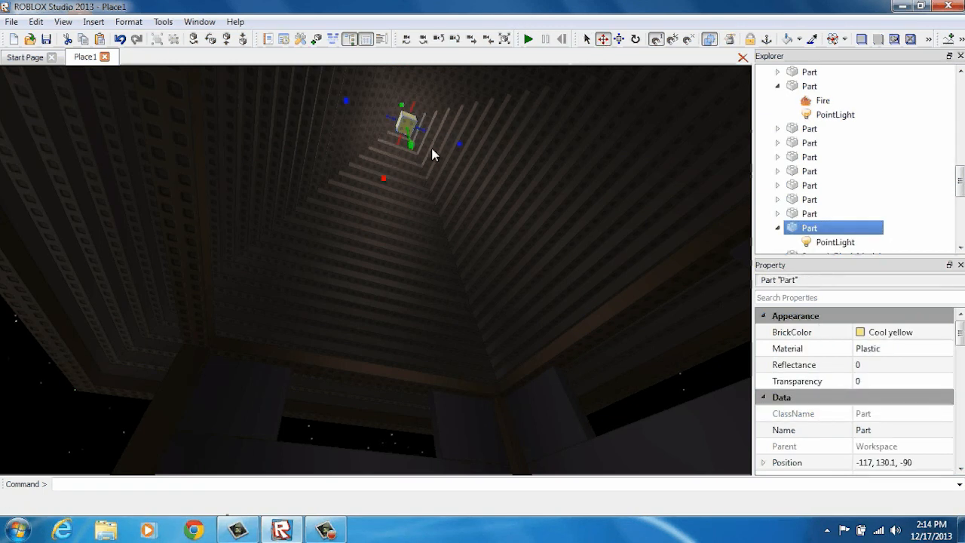
{"action": "left_click_drag", "start_coordinate": [413, 150], "coordinate": [425, 180]}
{"action": "right_click_drag", "start_coordinate": [424, 179], "coordinate": [425, 176]}
{"action": "scroll", "coordinate": [423, 180], "scroll_direction": "down", "scroll_amount": 3}
{"action": "mouse_move", "coordinate": [419, 160]}
{"action": "left_mouse_down"}
{"action": "mouse_move", "coordinate": [420, 124]}
{"action": "mouse_move", "coordinate": [415, 164]}
{"action": "left_mouse_up"}
{"action": "scroll", "coordinate": [415, 166], "scroll_direction": "down", "scroll_amount": 5}
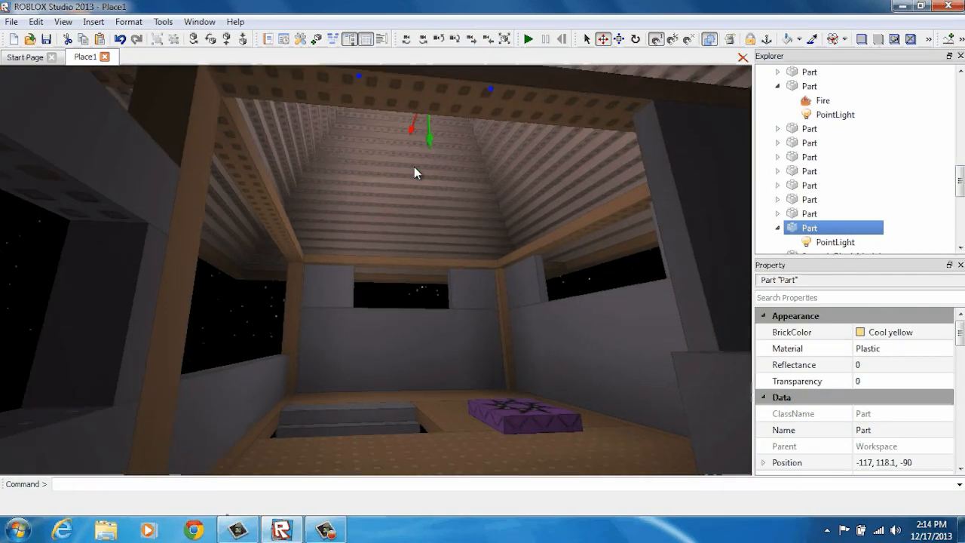
{"action": "right_click_drag", "start_coordinate": [415, 166], "coordinate": [415, 165]}
{"action": "scroll", "coordinate": [415, 164], "scroll_direction": "down", "scroll_amount": 4}
{"action": "scroll", "coordinate": [415, 163], "scroll_direction": "up", "scroll_amount": 3}
{"action": "scroll", "coordinate": [415, 165], "scroll_direction": "down", "scroll_amount": 10}
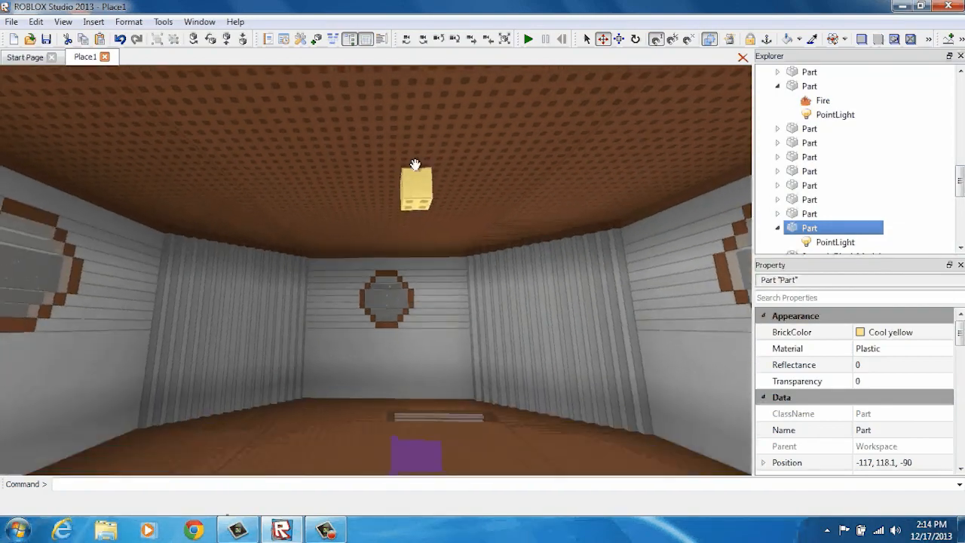
{"action": "scroll", "coordinate": [415, 165], "scroll_direction": "up", "scroll_amount": 10}
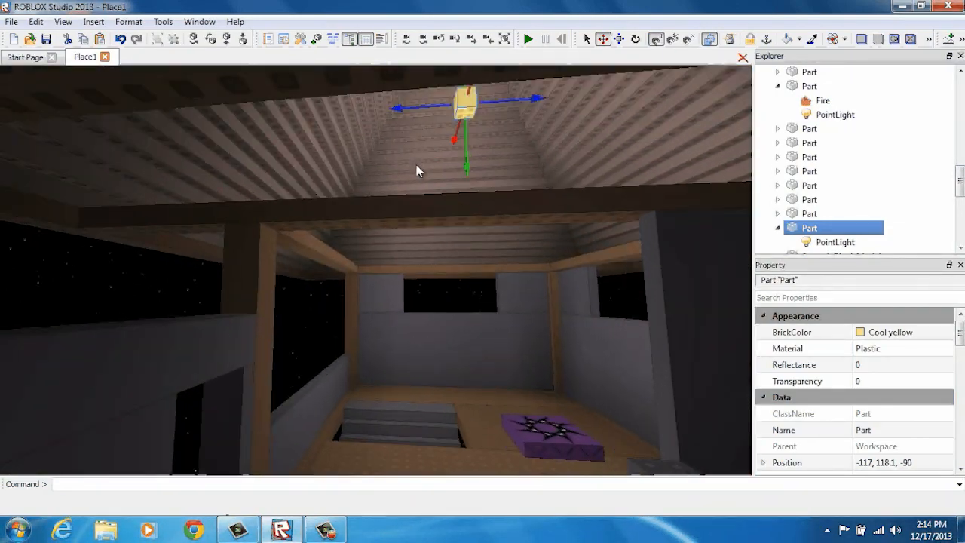
Duplicate the tower's cool yellow light part and place one of the pair under the adjoining tower's roof at 118, 113.5, -90
{"action": "key", "text": "ctrl+d"}
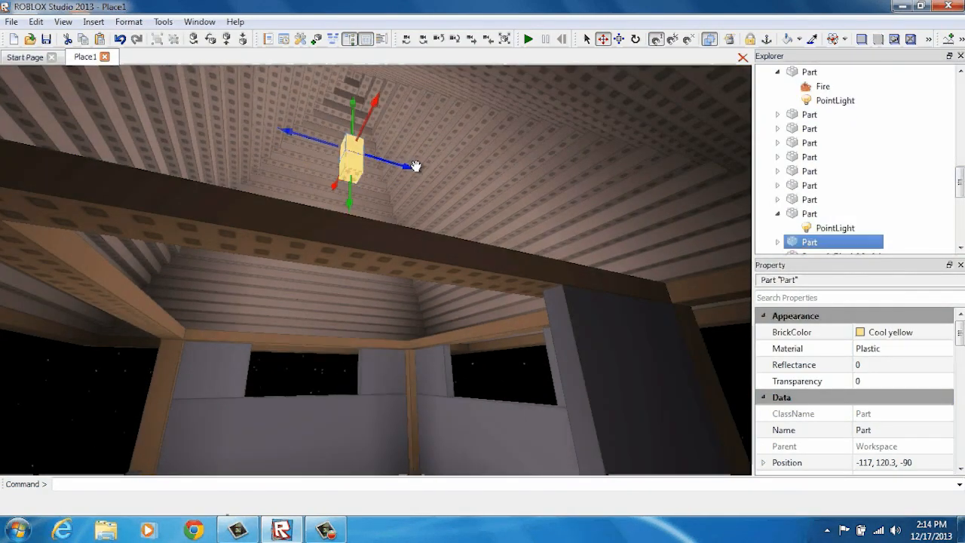
{"action": "right_click_drag", "start_coordinate": [409, 166], "coordinate": [309, 145]}
{"action": "left_click_drag", "start_coordinate": [346, 260], "coordinate": [391, 348]}
{"action": "key", "text": "w"}
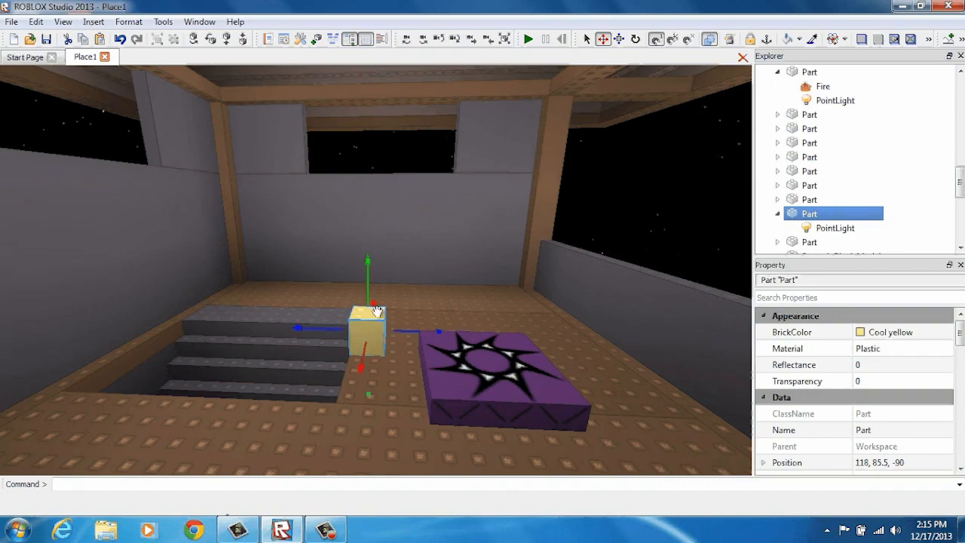
{"action": "left_click_drag", "start_coordinate": [368, 264], "coordinate": [361, 296]}
{"action": "mouse_move", "coordinate": [361, 295]}
{"action": "right_mouse_down"}
{"action": "mouse_move", "coordinate": [351, 294]}
{"action": "mouse_move", "coordinate": [360, 292]}
{"action": "right_mouse_up"}
{"action": "key", "text": "w"}
{"action": "key", "text": "w"}
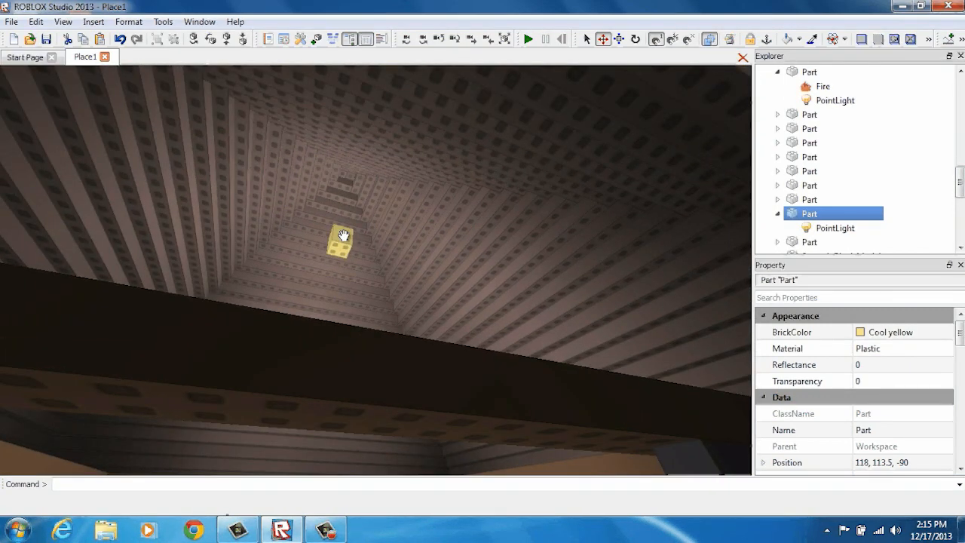
Select both towers' light parts together, paste a copy of the pair, and move it across to the two opposite towers
{"action": "right_click_drag", "start_coordinate": [343, 235], "coordinate": [385, 266]}
{"action": "key", "text": "w"}
{"action": "key", "text": "w"}
{"action": "key", "text": "s"}
{"action": "key", "text": "w"}
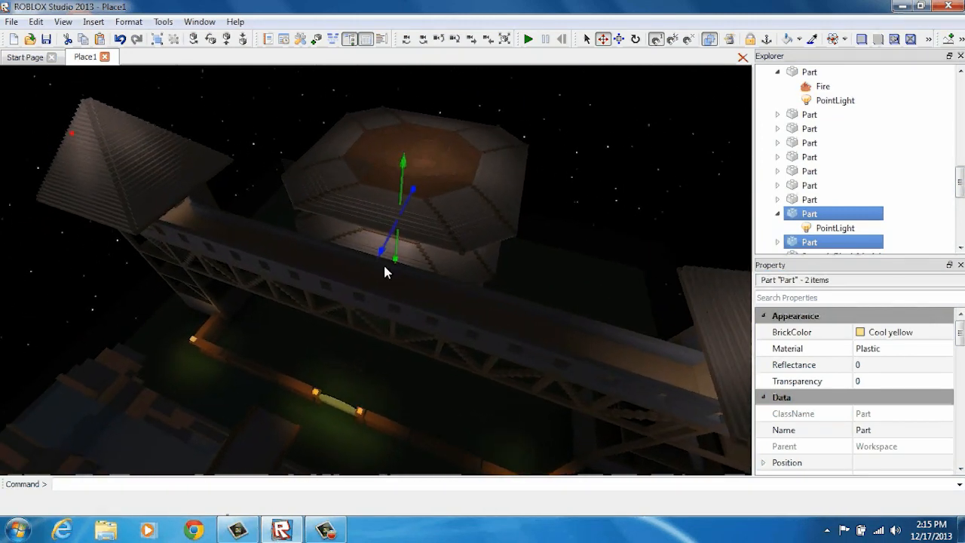
{"action": "key", "text": "s"}
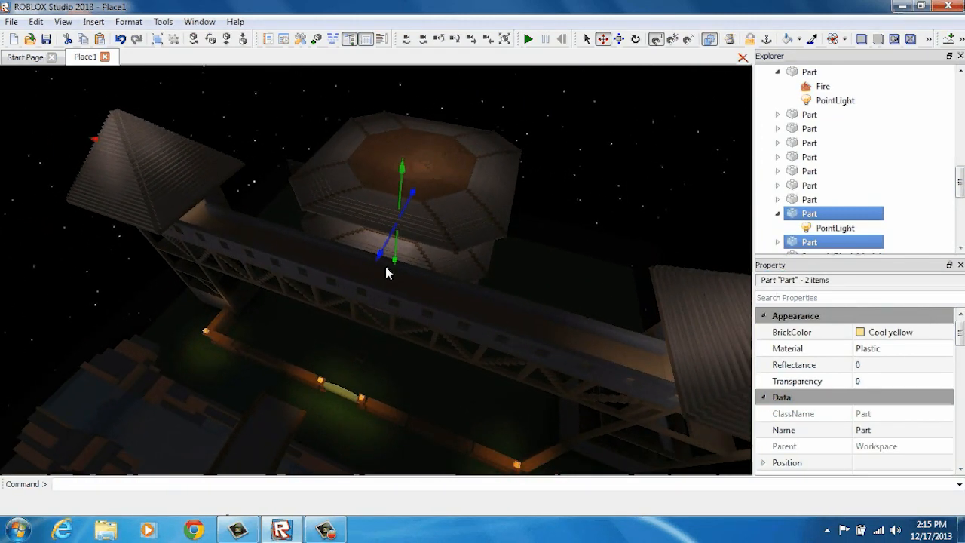
{"action": "key", "text": "ctrl+v"}
{"action": "right_click_drag", "start_coordinate": [385, 266], "coordinate": [387, 264]}
{"action": "key", "text": "s"}
{"action": "left_click_drag", "start_coordinate": [433, 280], "coordinate": [566, 300]}
{"action": "key", "text": "s"}
{"action": "key", "text": "d"}
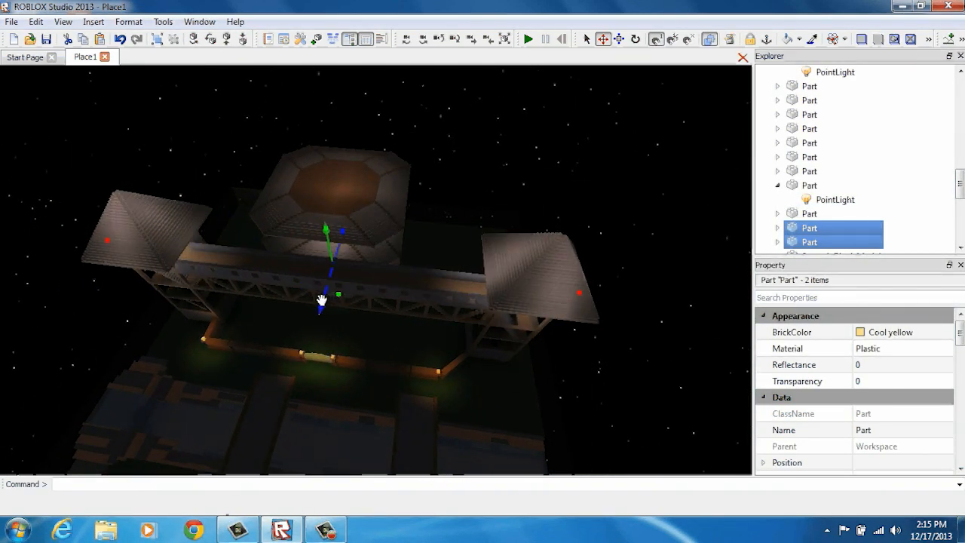
{"action": "left_click_drag", "start_coordinate": [321, 305], "coordinate": [317, 314]}
{"action": "right_click_drag", "start_coordinate": [318, 319], "coordinate": [317, 314]}
{"action": "left_click_drag", "start_coordinate": [317, 314], "coordinate": [239, 279]}
Adjust the height and sideways alignment of the copied light pair at the opposite towers, and clear the selection
{"action": "mouse_move", "coordinate": [282, 266]}
{"action": "right_mouse_down"}
{"action": "mouse_move", "coordinate": [303, 259]}
{"action": "mouse_move", "coordinate": [284, 273]}
{"action": "right_mouse_up"}
{"action": "key", "text": "w"}
{"action": "key", "text": "w"}
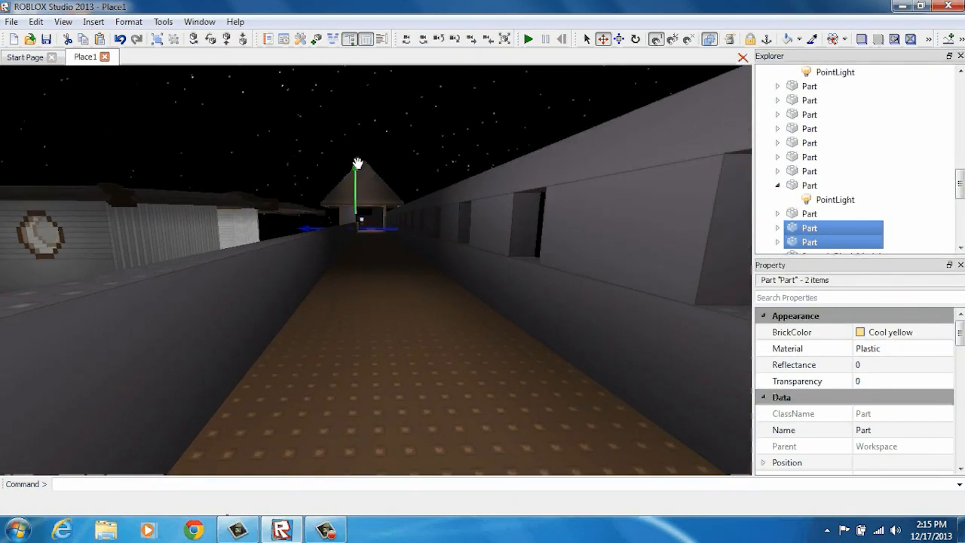
{"action": "right_click_drag", "start_coordinate": [357, 122], "coordinate": [354, 123]}
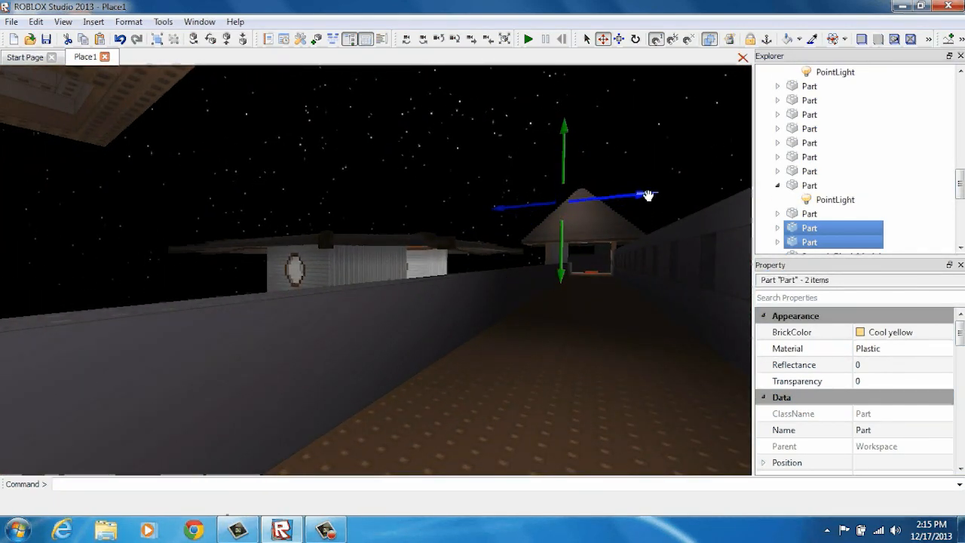
{"action": "right_click_drag", "start_coordinate": [649, 196], "coordinate": [653, 147]}
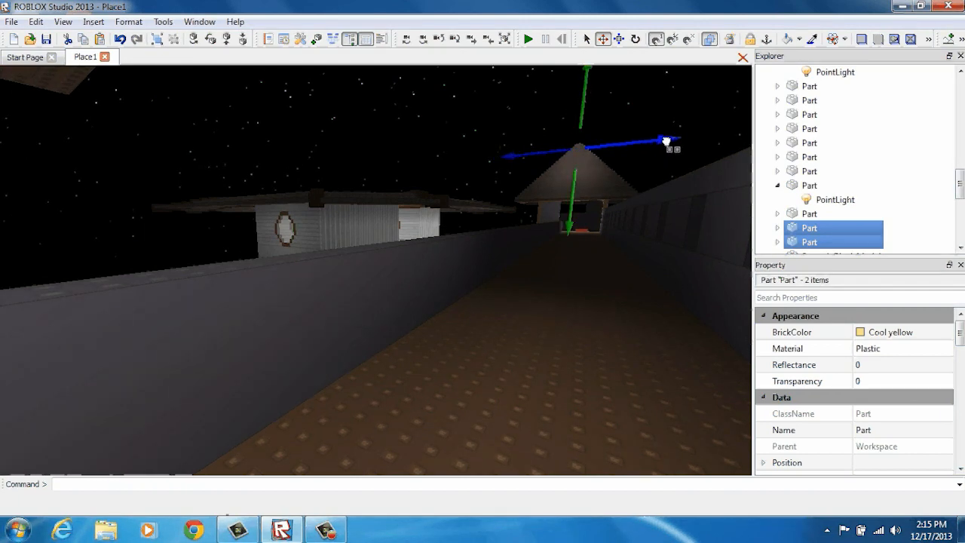
{"action": "scroll", "coordinate": [638, 161], "scroll_direction": "up", "scroll_amount": 5}
{"action": "right_click_drag", "start_coordinate": [637, 159], "coordinate": [604, 206]}
{"action": "left_click", "coordinate": [611, 202]}
{"action": "scroll", "coordinate": [603, 203], "scroll_direction": "down", "scroll_amount": 10}
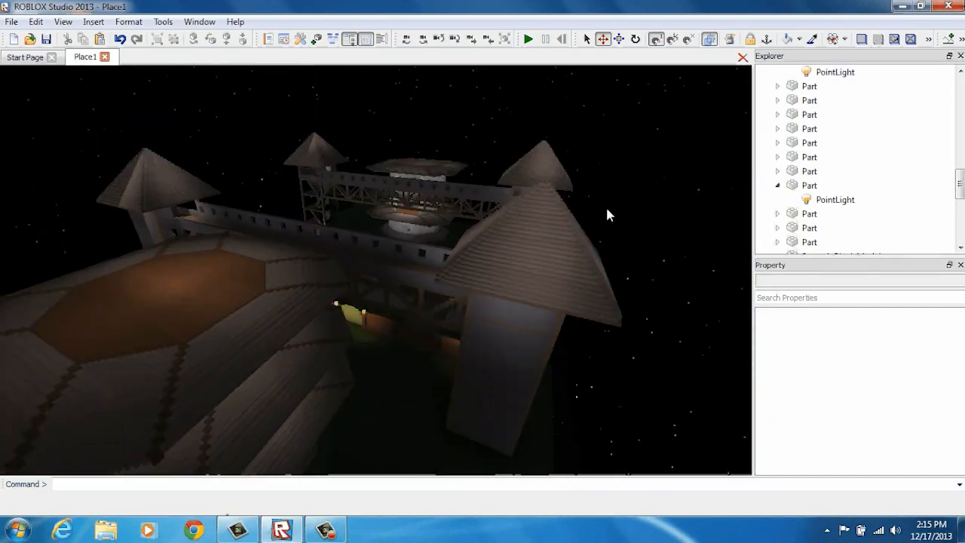
{"action": "scroll", "coordinate": [606, 211], "scroll_direction": "up", "scroll_amount": 10}
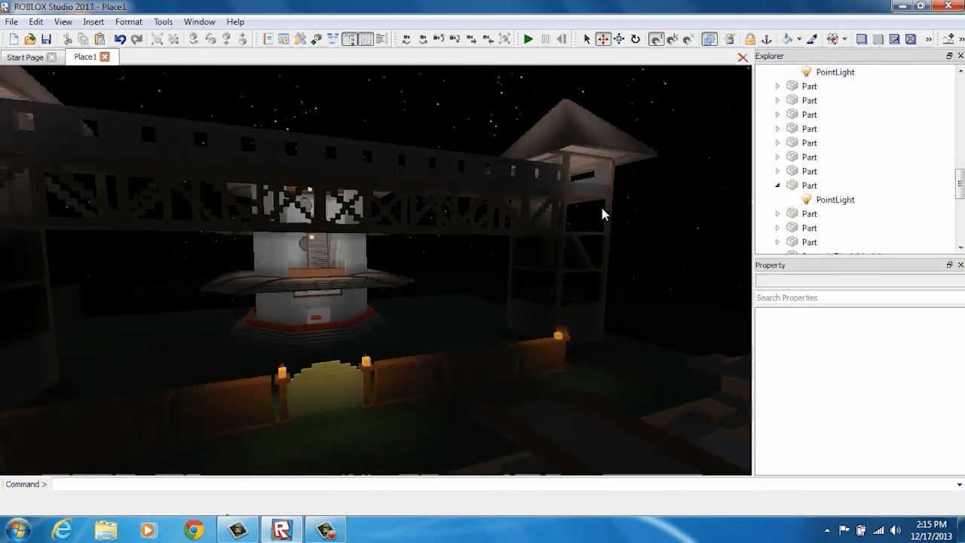
Set the Lighting service's OutdoorAmbient color to 26, 26, 26
{"action": "right_click_drag", "start_coordinate": [608, 210], "coordinate": [637, 228]}
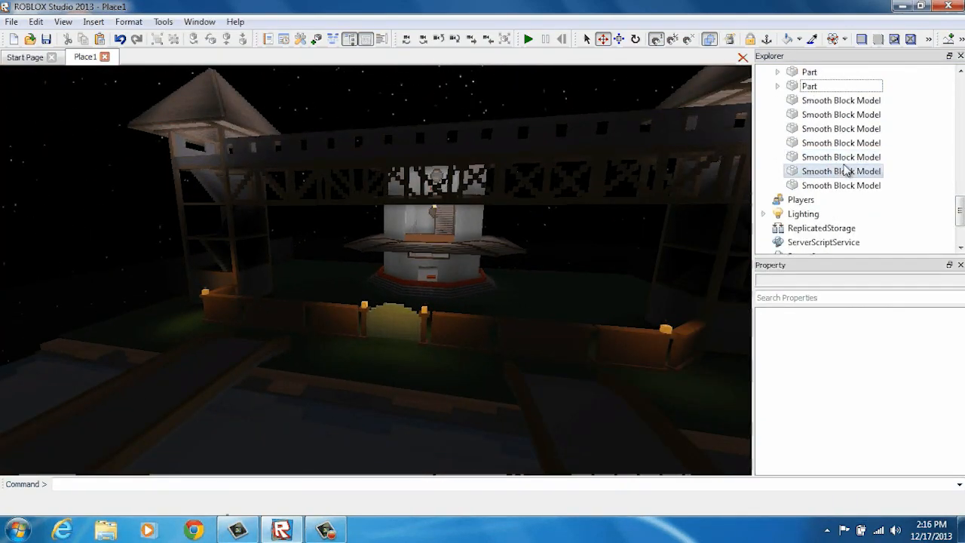
{"action": "left_click", "coordinate": [802, 157]}
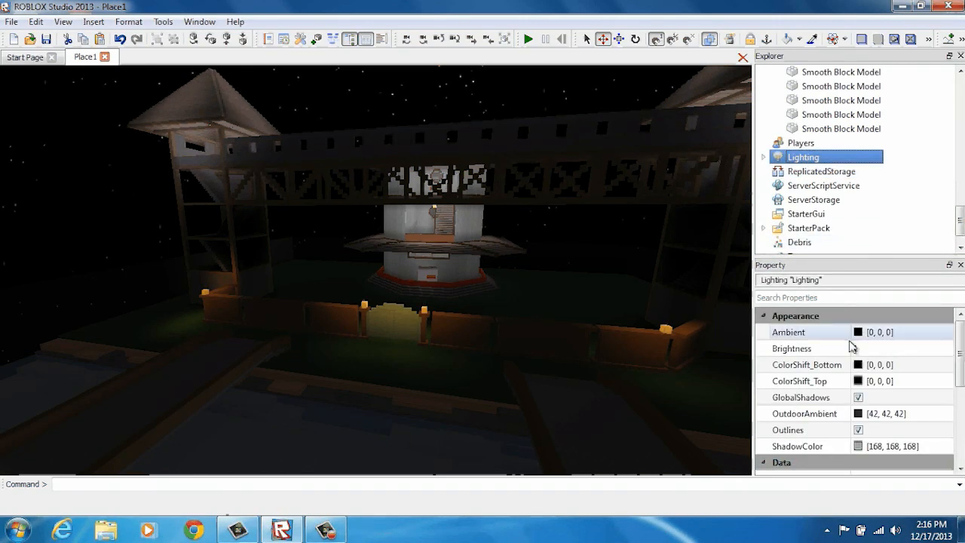
{"action": "scroll", "coordinate": [850, 340], "scroll_direction": "down", "scroll_amount": 3}
{"action": "scroll", "coordinate": [874, 348], "scroll_direction": "up", "scroll_amount": 2}
{"action": "scroll", "coordinate": [897, 362], "scroll_direction": "up", "scroll_amount": 1}
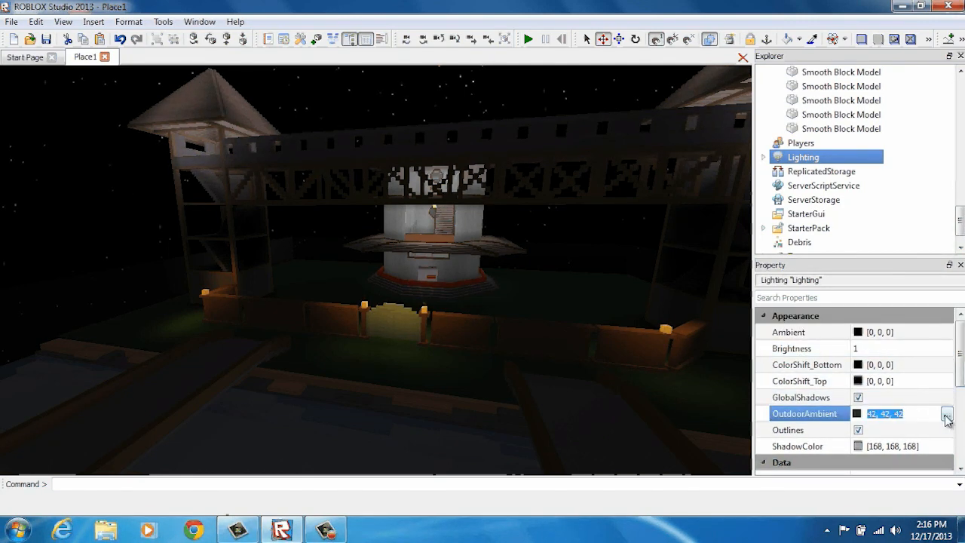
{"action": "left_click", "coordinate": [946, 414]}
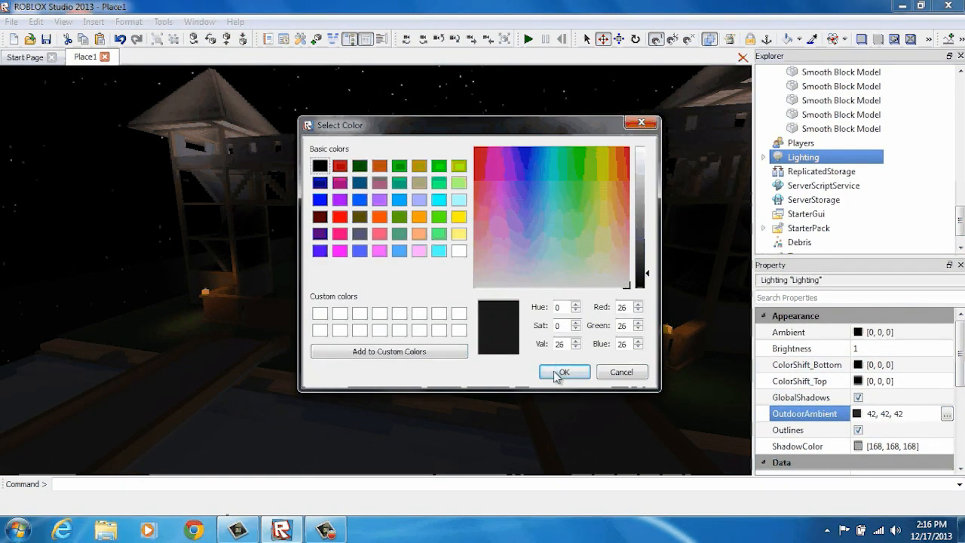
{"action": "left_click", "coordinate": [559, 372]}
Set the Lighting service's TimeOfDay to 22:00:00 and check the moon and the lit buildings and walls
{"action": "right_click_drag", "start_coordinate": [490, 312], "coordinate": [491, 318]}
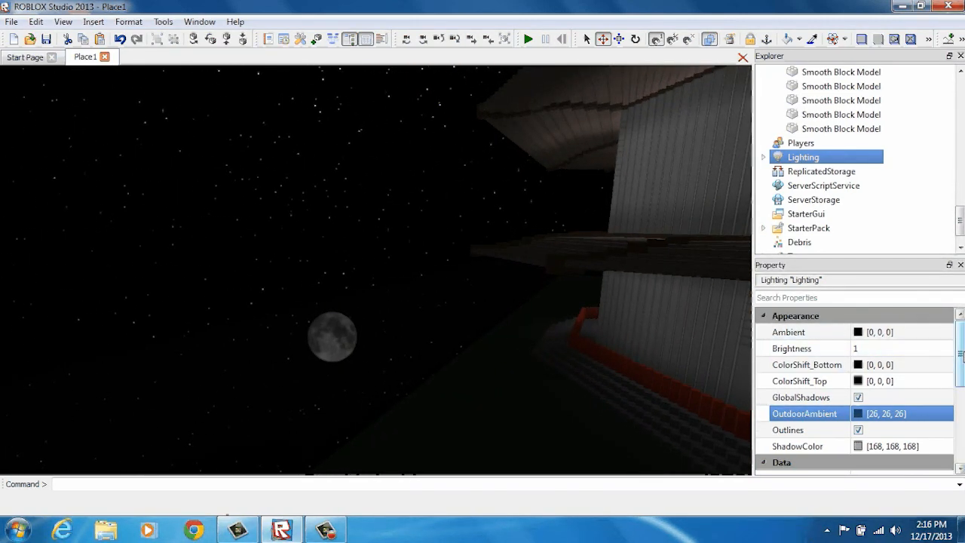
{"action": "scroll", "coordinate": [957, 362], "scroll_direction": "down", "scroll_amount": 3}
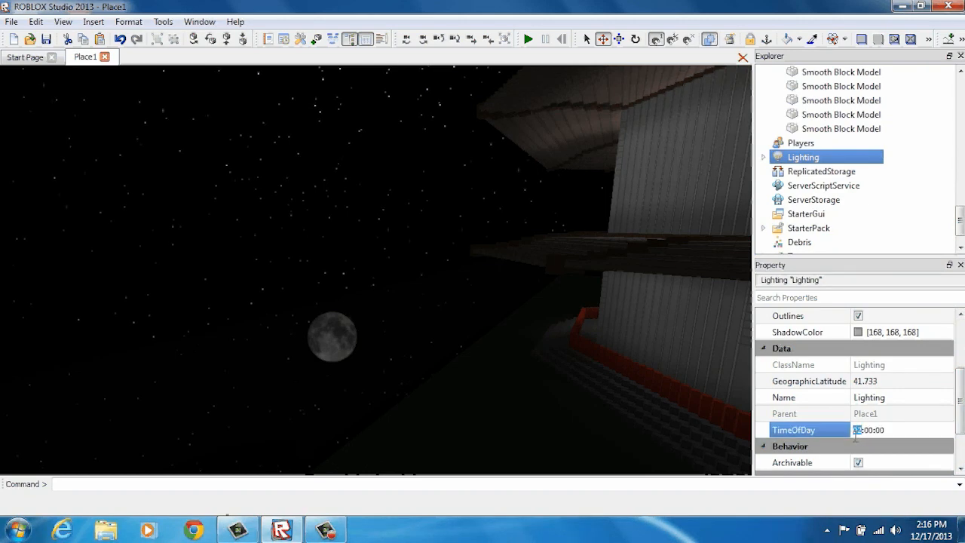
{"action": "right_click_drag", "start_coordinate": [407, 134], "coordinate": [398, 128]}
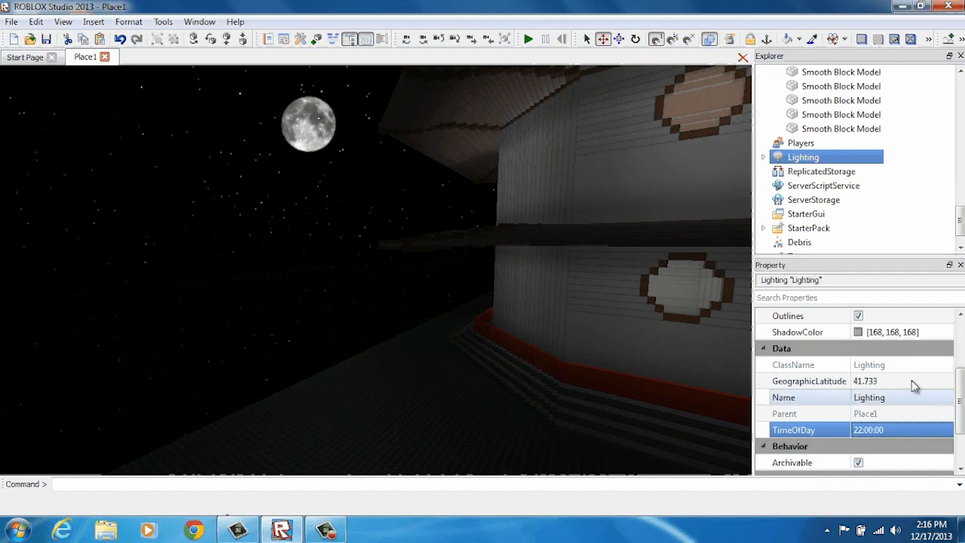
{"action": "mouse_move", "coordinate": [553, 161]}
{"action": "right_mouse_down"}
{"action": "mouse_move", "coordinate": [540, 158]}
{"action": "mouse_move", "coordinate": [549, 162]}
{"action": "right_mouse_up"}
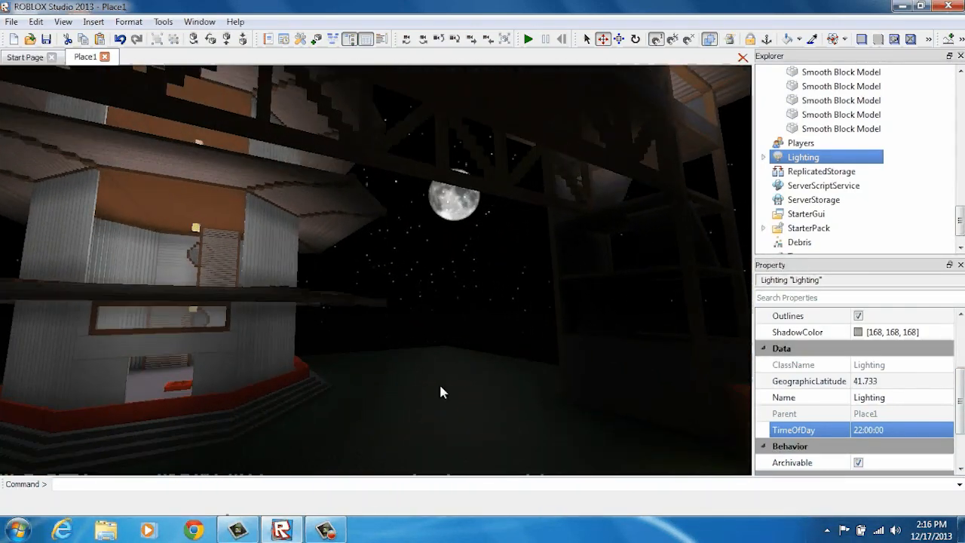
{"action": "right_click_drag", "start_coordinate": [431, 372], "coordinate": [447, 369]}
{"action": "scroll", "coordinate": [447, 372], "scroll_direction": "down", "scroll_amount": 3}
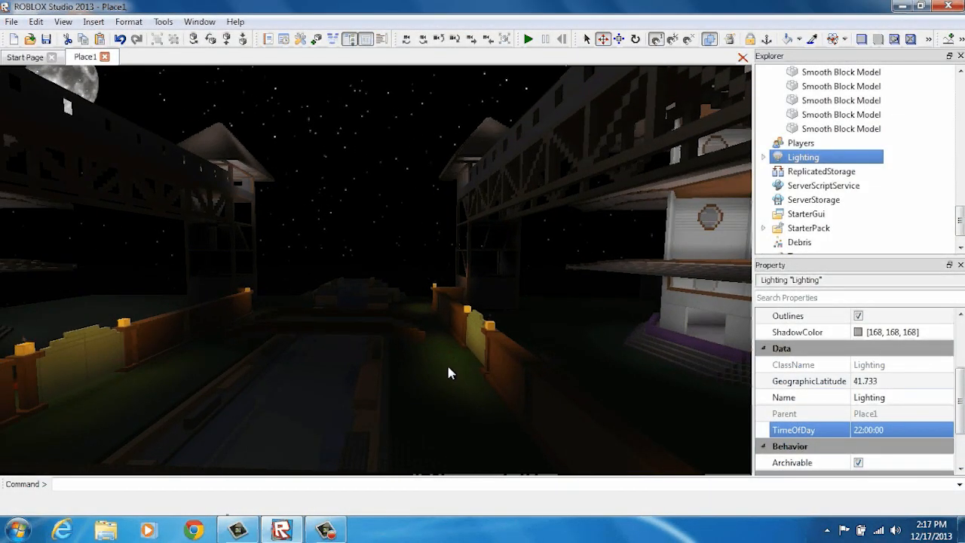
{"action": "scroll", "coordinate": [351, 236], "scroll_direction": "down", "scroll_amount": 5}
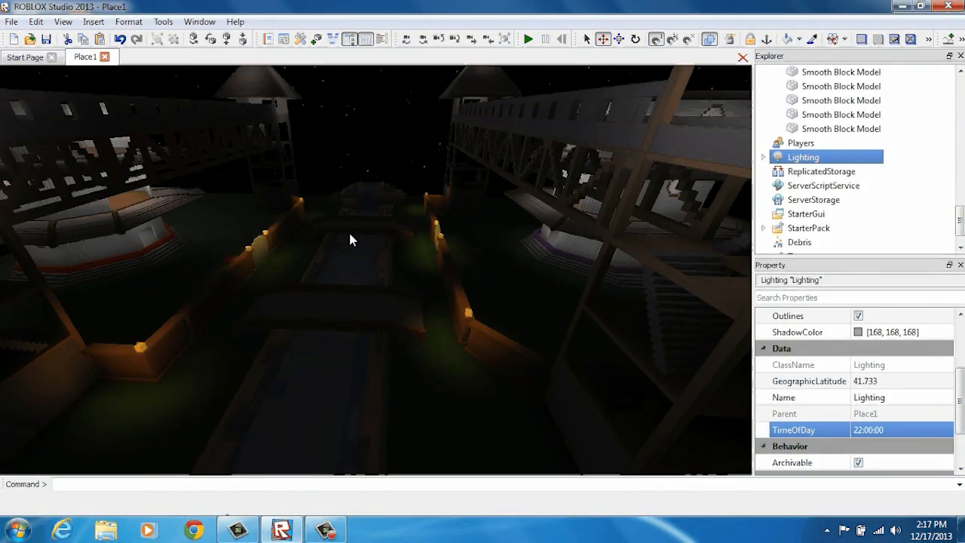
{"action": "scroll", "coordinate": [349, 240], "scroll_direction": "down", "scroll_amount": 5}
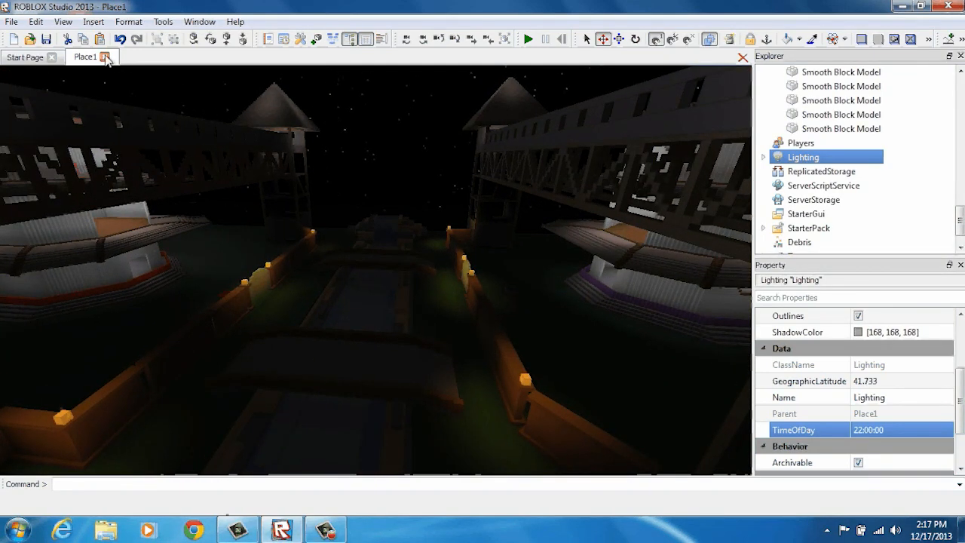
Publish the place to ROBLOX as a new game named NINJA FIGHT
{"action": "left_click", "coordinate": [10, 22]}
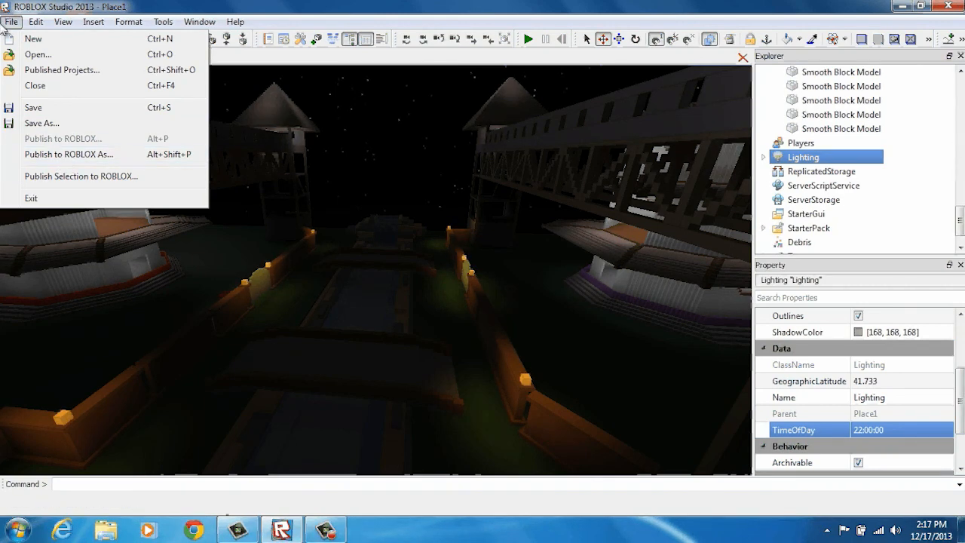
{"action": "left_click", "coordinate": [69, 153]}
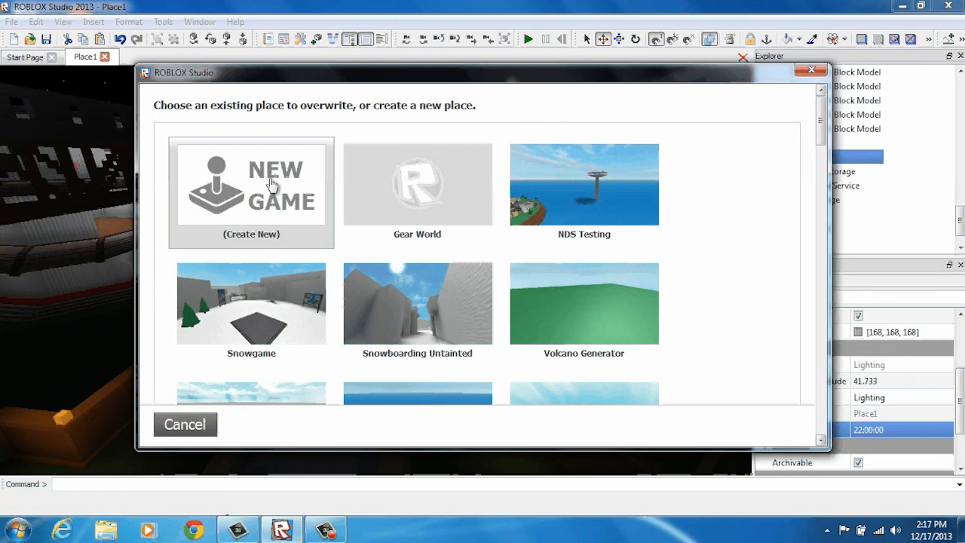
{"action": "left_click", "coordinate": [272, 184]}
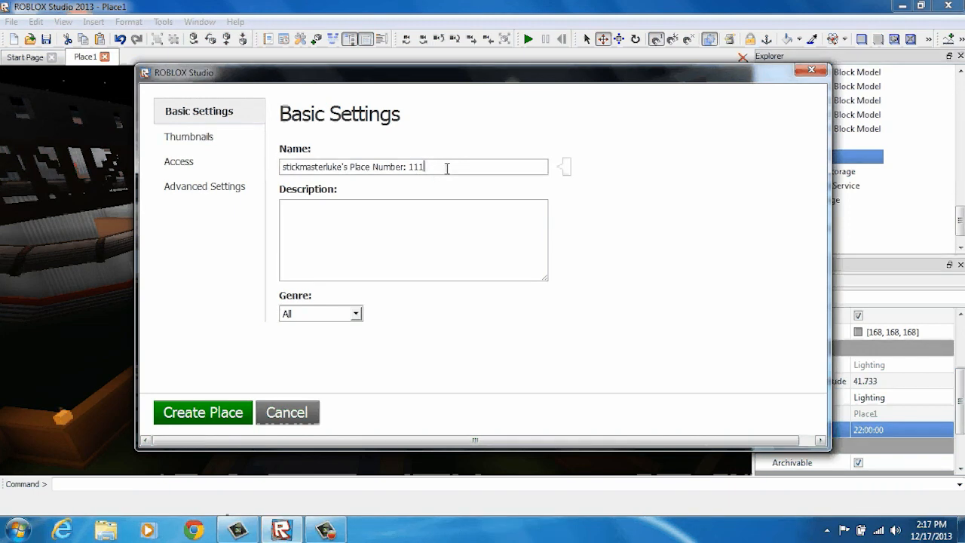
{"action": "left_click_drag", "start_coordinate": [446, 168], "coordinate": [252, 173]}
{"action": "type", "text": "NINJA FIGHT"}
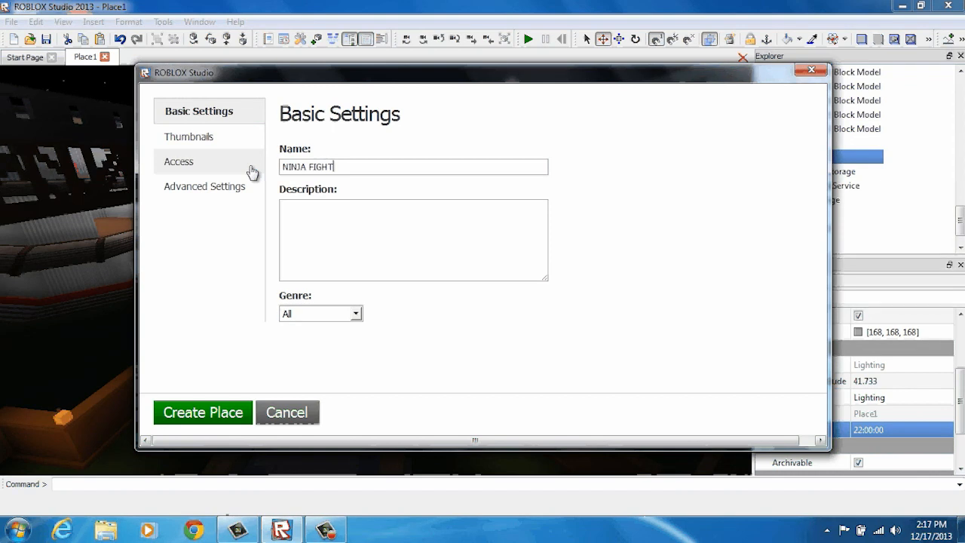
{"action": "left_click", "coordinate": [210, 412]}
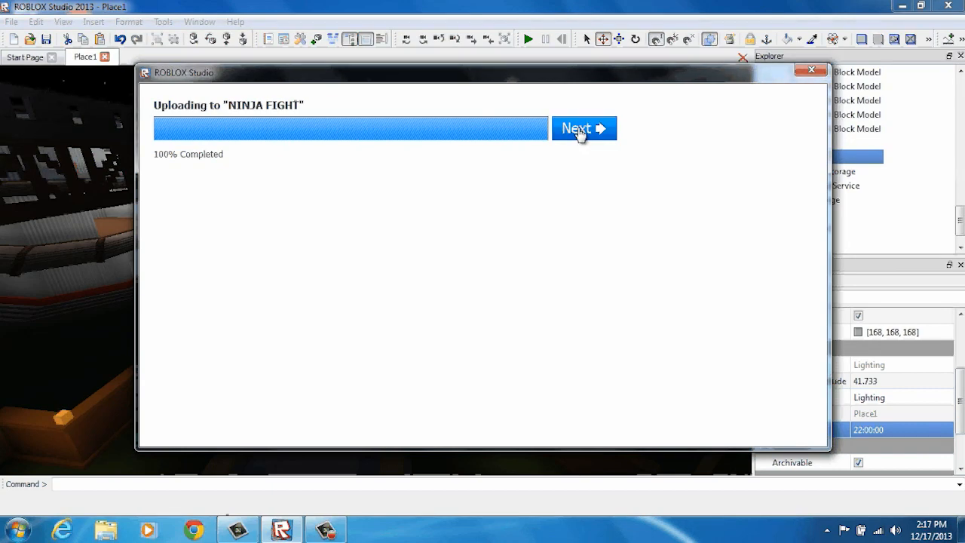
{"action": "left_click", "coordinate": [579, 130]}
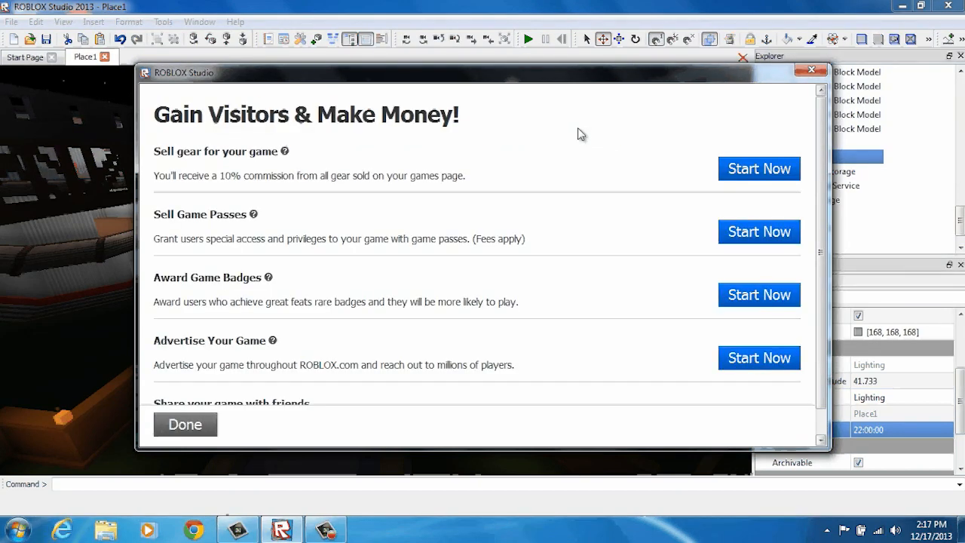
{"action": "left_click", "coordinate": [192, 436]}
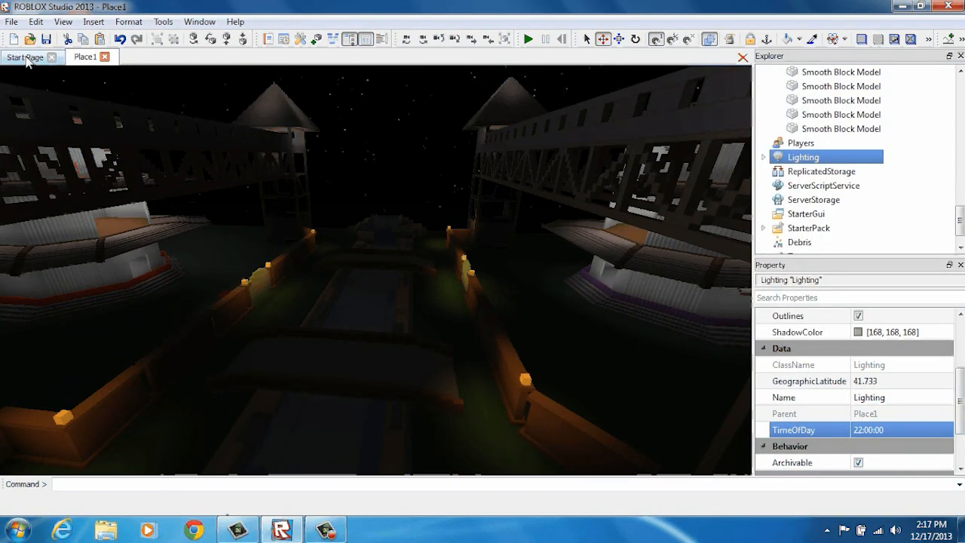
Close Place1, saving its changes to ROBLOX
{"action": "left_click", "coordinate": [105, 56]}
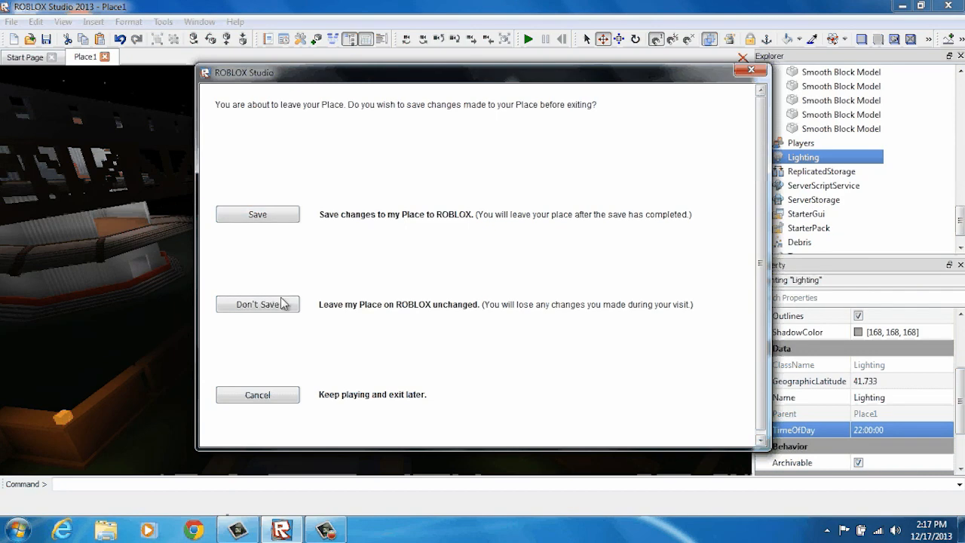
{"action": "left_click", "coordinate": [283, 218]}
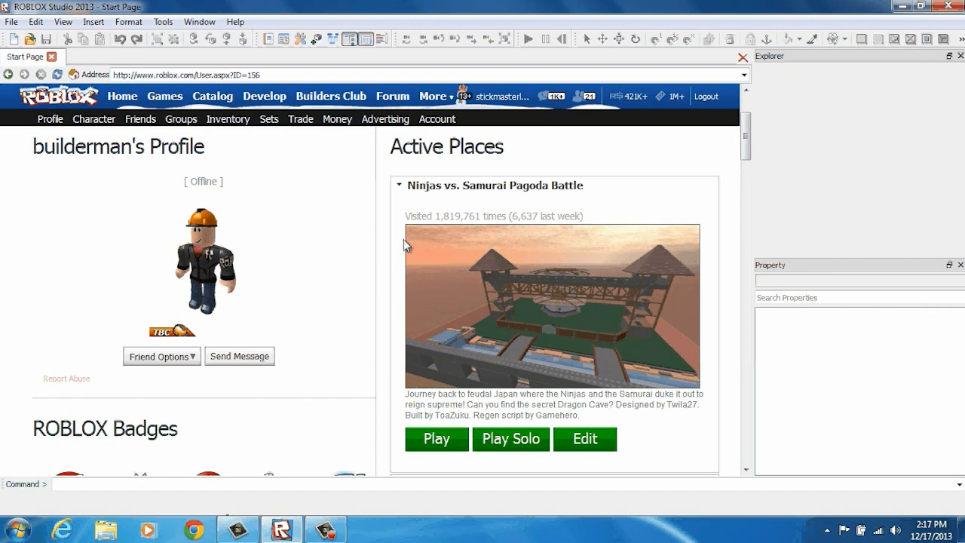
Open the Develop page and find NINJA FIGHT in the list of created places
{"action": "left_click", "coordinate": [256, 105]}
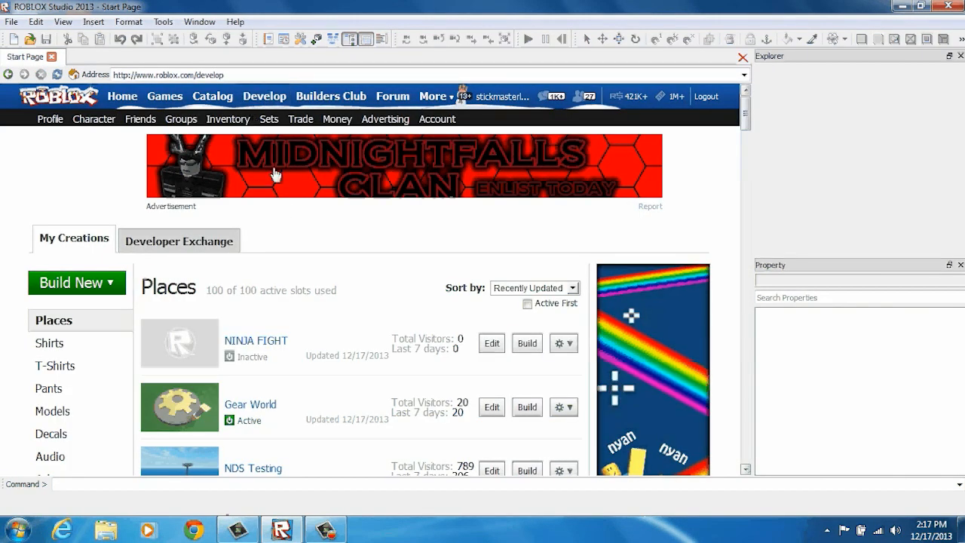
{"action": "scroll", "coordinate": [329, 210], "scroll_direction": "down", "scroll_amount": 2}
{"action": "scroll", "coordinate": [332, 214], "scroll_direction": "down", "scroll_amount": 1}
{"action": "scroll", "coordinate": [338, 226], "scroll_direction": "up", "scroll_amount": 3}
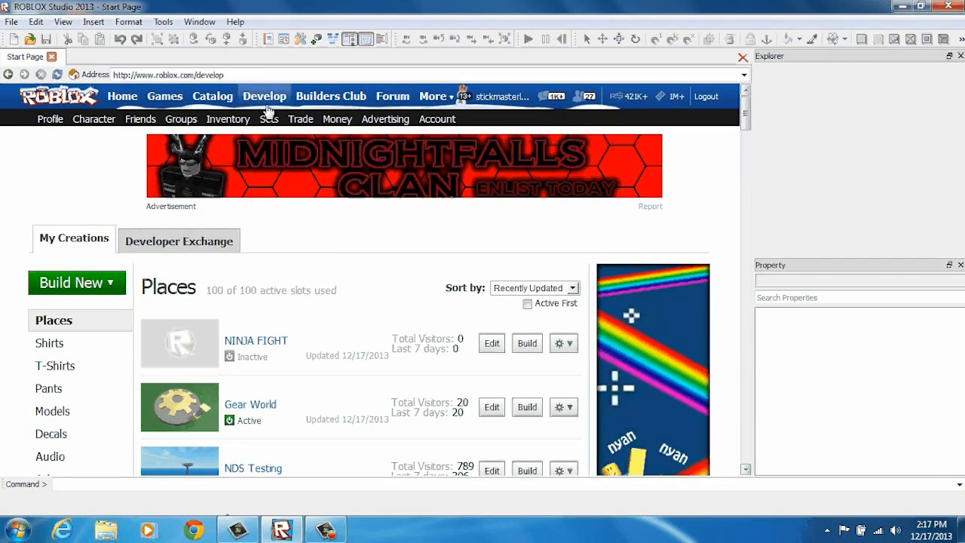
{"action": "scroll", "coordinate": [288, 329], "scroll_direction": "down", "scroll_amount": 1}
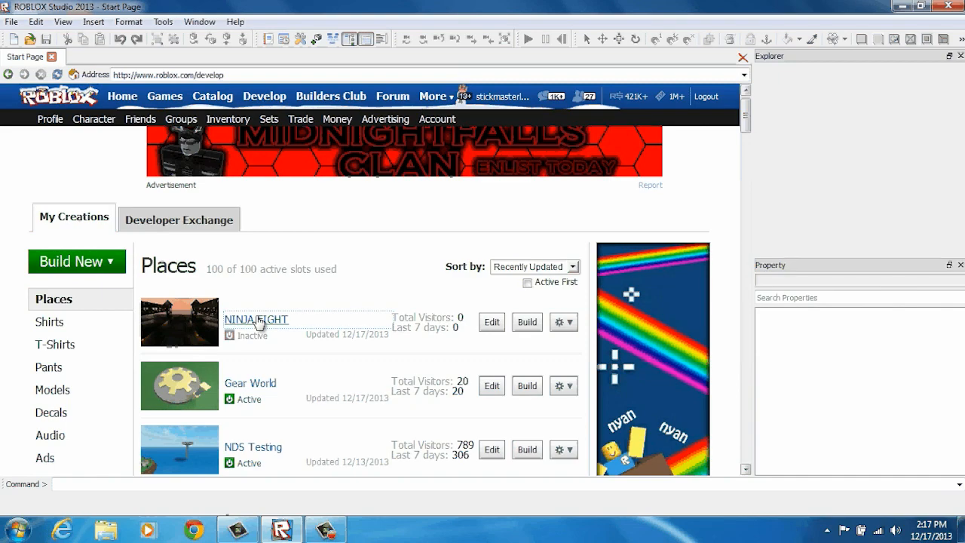
Open NINJA FIGHT's place page and check its details and options
{"action": "left_click", "coordinate": [257, 319]}
{"action": "scroll", "coordinate": [390, 312], "scroll_direction": "down", "scroll_amount": 4}
{"action": "scroll", "coordinate": [400, 297], "scroll_direction": "up", "scroll_amount": 1}
{"action": "scroll", "coordinate": [393, 296], "scroll_direction": "up", "scroll_amount": 5}
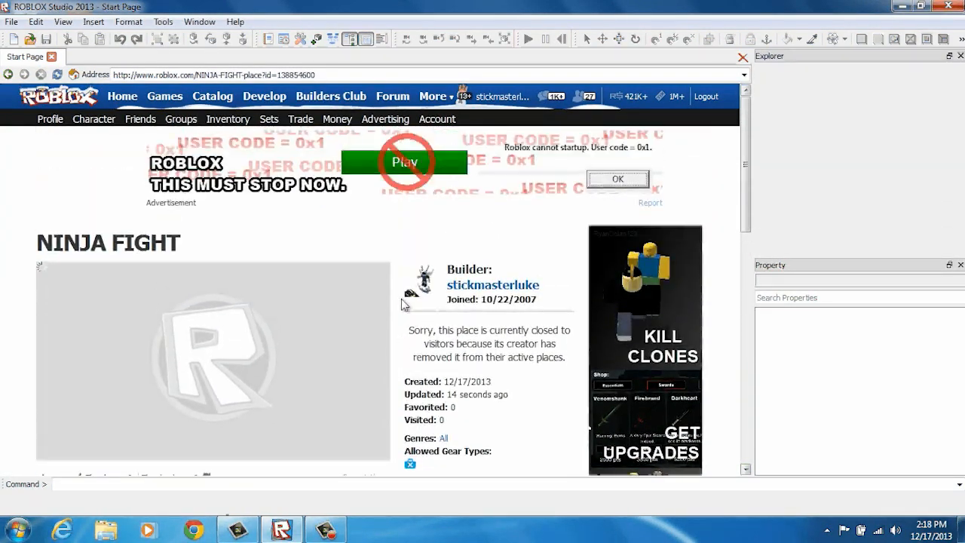
{"action": "scroll", "coordinate": [386, 287], "scroll_direction": "down", "scroll_amount": 3}
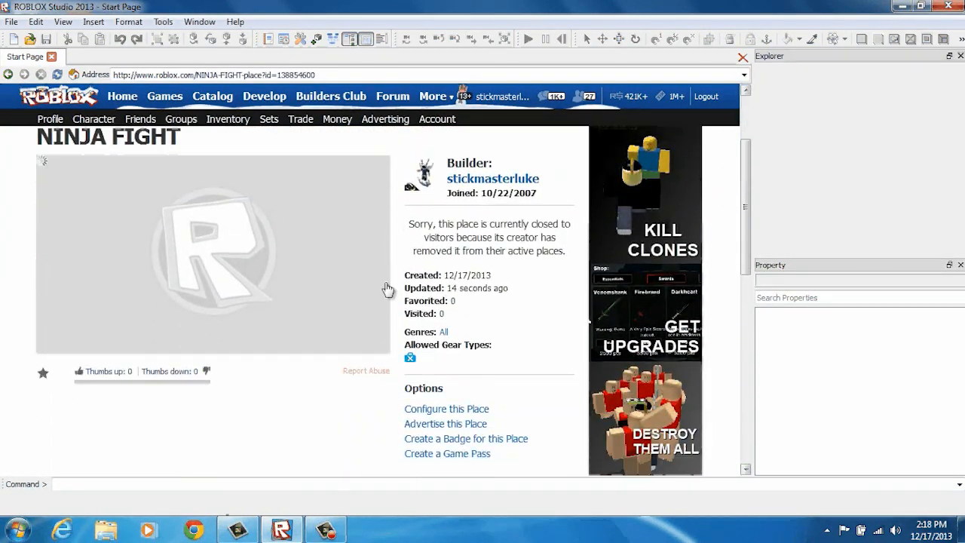
Return to the list of places, deactivate NDS Testing and make NINJA FIGHT active
{"action": "left_click", "coordinate": [8, 75]}
{"action": "scroll", "coordinate": [248, 360], "scroll_direction": "down", "scroll_amount": 2}
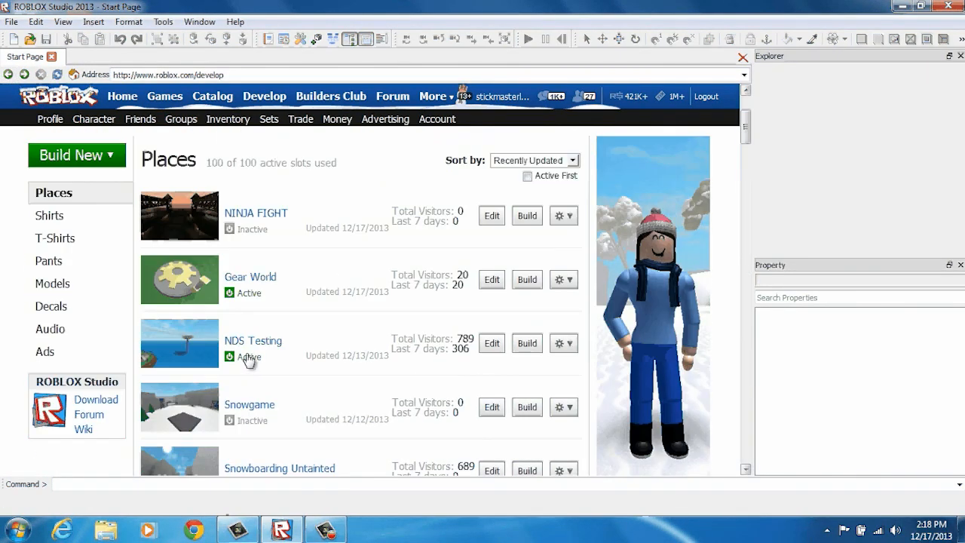
{"action": "left_click", "coordinate": [251, 229]}
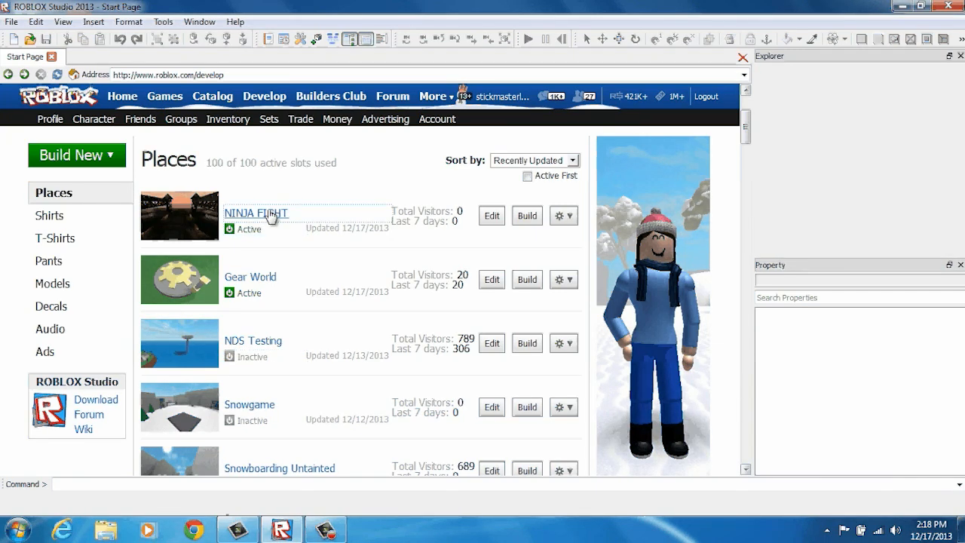
Open NINJA FIGHT's place page, start playing the game and maximize the game window
{"action": "left_click", "coordinate": [277, 215]}
{"action": "scroll", "coordinate": [347, 224], "scroll_direction": "down", "scroll_amount": 2}
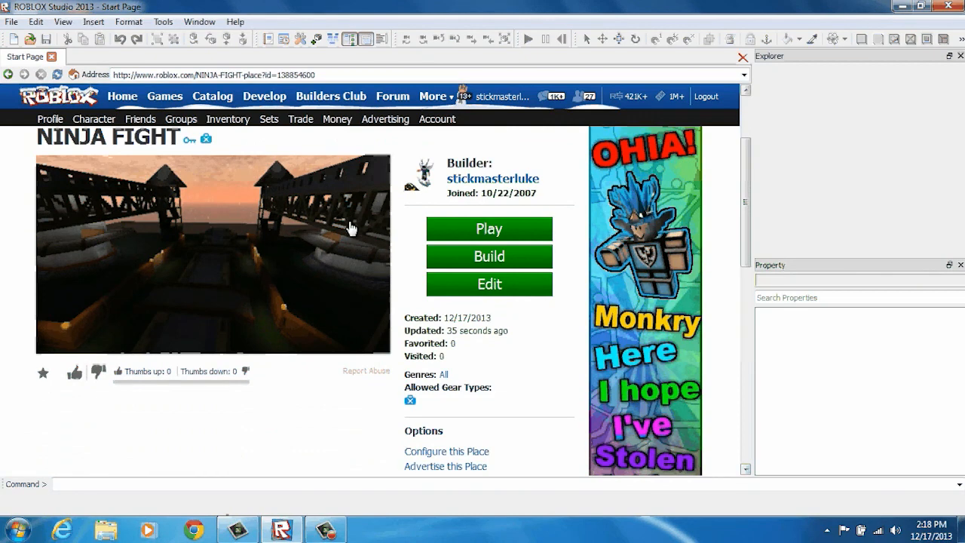
{"action": "left_click", "coordinate": [450, 231]}
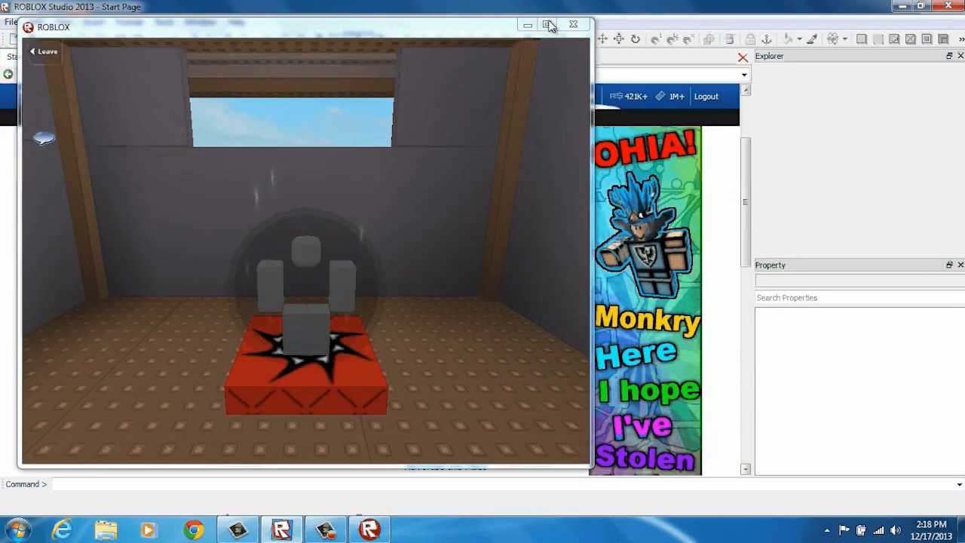
{"action": "left_click", "coordinate": [546, 25]}
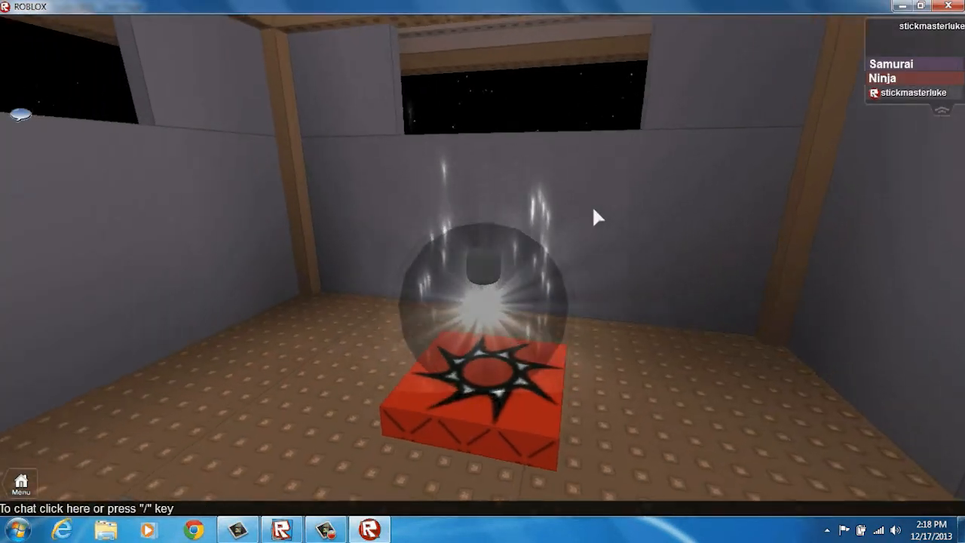
Walk and jump the character from the Ninja spawn room out to the torch-lit walls
{"action": "right_click_drag", "start_coordinate": [593, 209], "coordinate": [593, 209]}
{"action": "key", "text": "w"}
{"action": "key", "text": "w"}
{"action": "key", "text": "space"}
{"action": "key", "text": "w"}
{"action": "key", "text": "w"}
{"action": "key", "text": "space"}
{"action": "key", "text": "space"}
{"action": "key", "text": "space"}
{"action": "key", "text": "w"}
Equip Dash and move through the torch-lit gate area toward the opposing side
{"action": "key", "text": "2"}
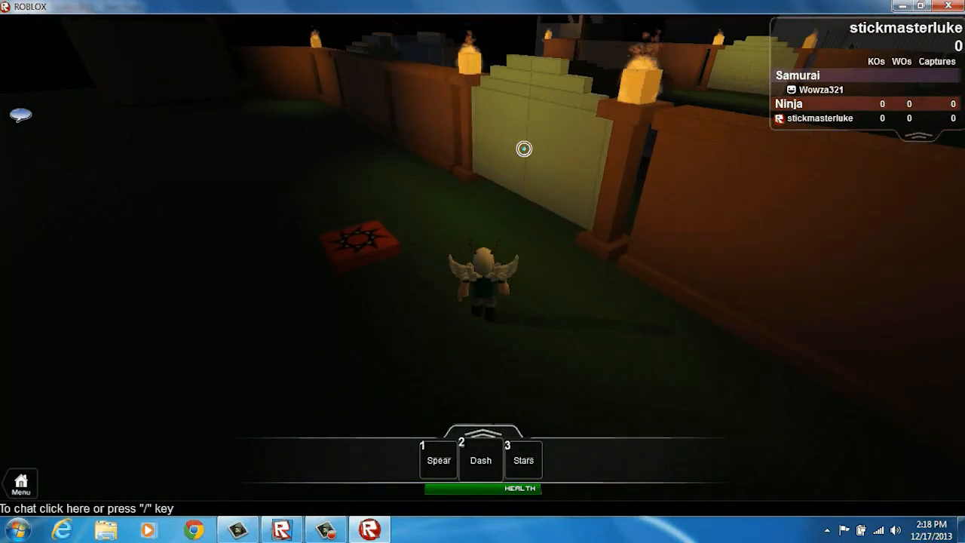
{"action": "left_click", "coordinate": [550, 148]}
{"action": "key", "text": "w"}
{"action": "right_click_drag", "start_coordinate": [465, 132], "coordinate": [465, 132]}
{"action": "key", "text": "w"}
Equip the Spear, switch to first-person view and run to the Samurai side's gate
{"action": "key", "text": "1"}
{"action": "key", "text": "w"}
{"action": "scroll", "coordinate": [488, 161], "scroll_direction": "up", "scroll_amount": 3}
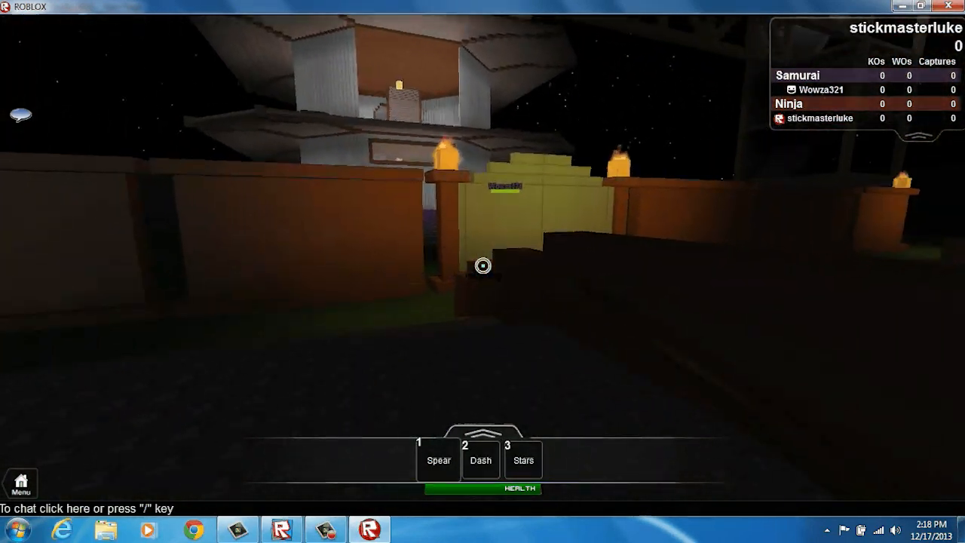
{"action": "key", "text": "w"}
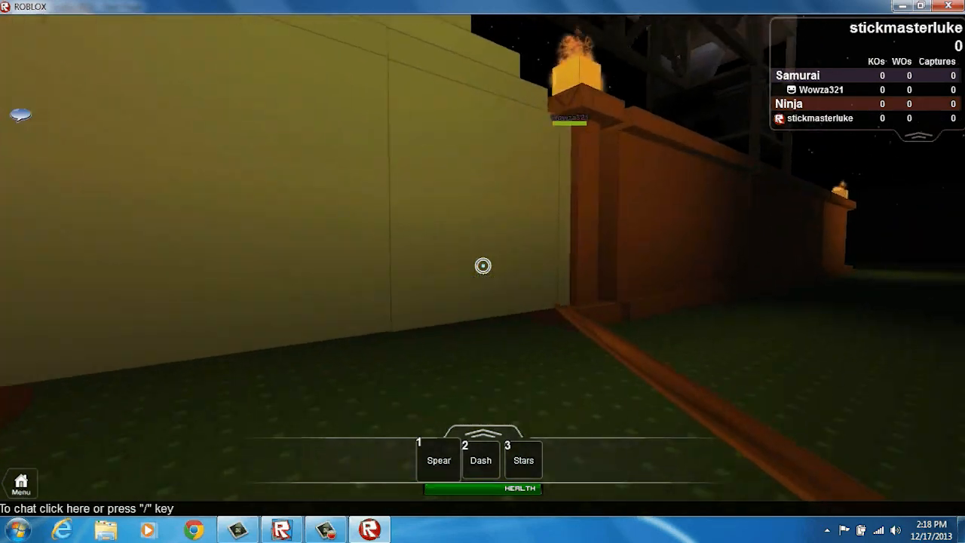
{"action": "key", "text": "w"}
Attack the opposing Samurai player with the Spear beside the gate
{"action": "left_click", "coordinate": [483, 266]}
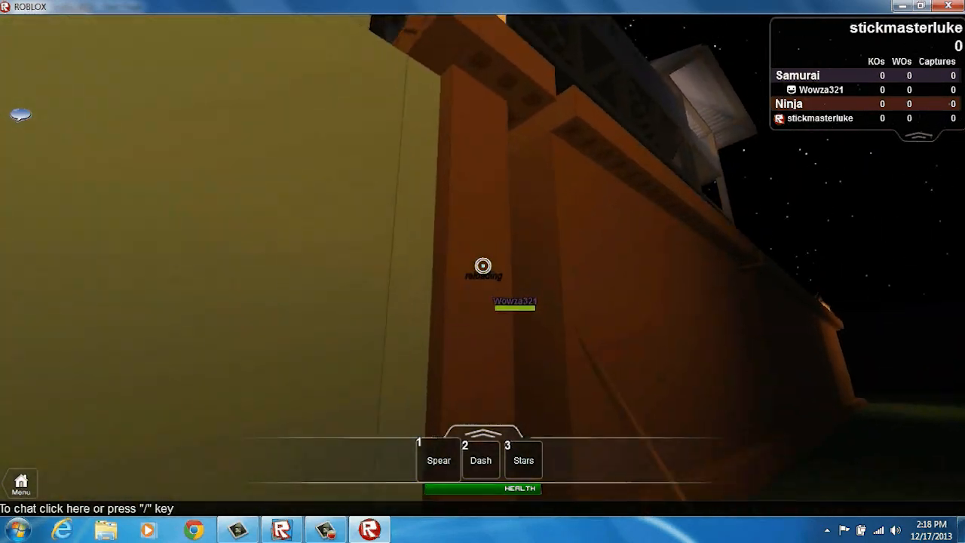
{"action": "key", "text": "space"}
{"action": "left_click", "coordinate": [483, 266]}
{"action": "key", "text": "w"}
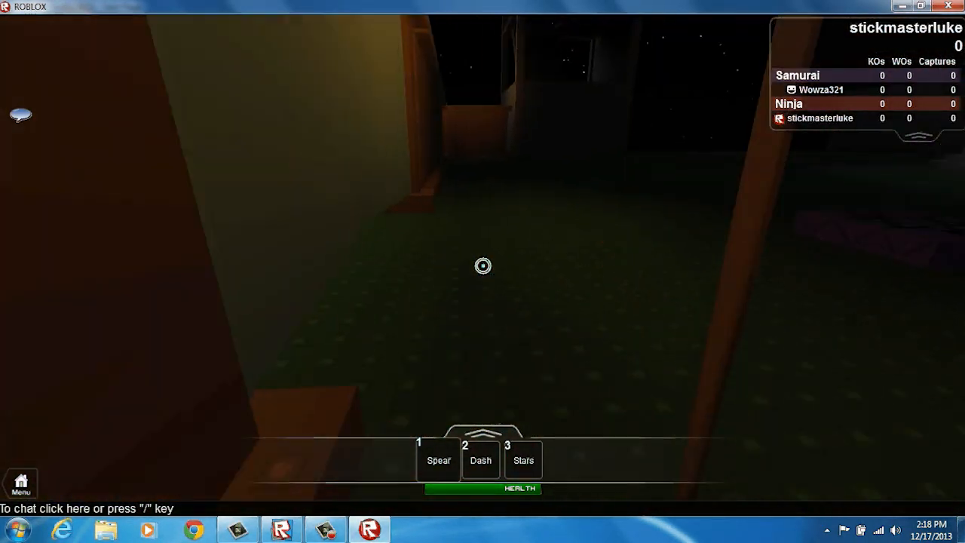
{"action": "key", "text": "w"}
{"action": "left_click", "coordinate": [482, 265]}
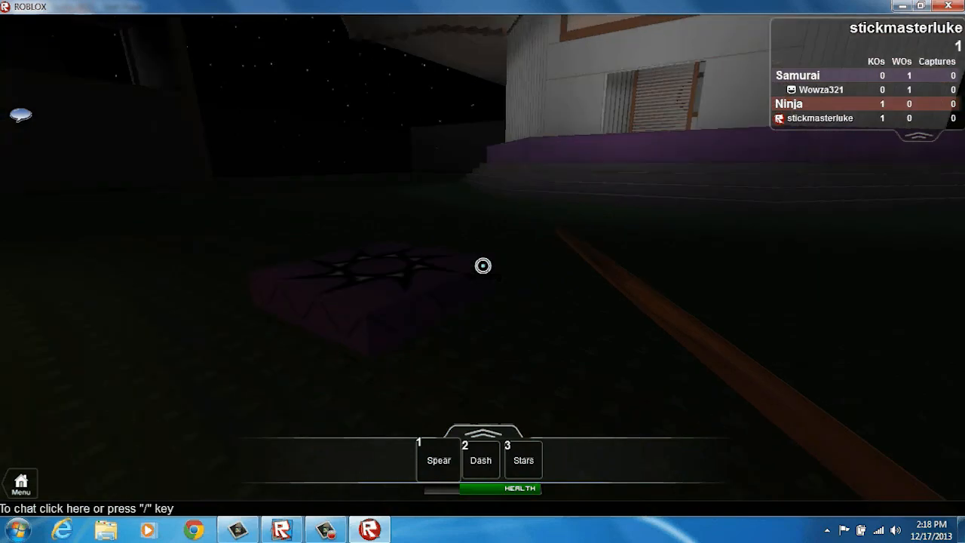
Examine the night lighting on the arena's walls, towers and pagodas from afar and up close around the character
{"action": "scroll", "coordinate": [482, 266], "scroll_direction": "down", "scroll_amount": 3}
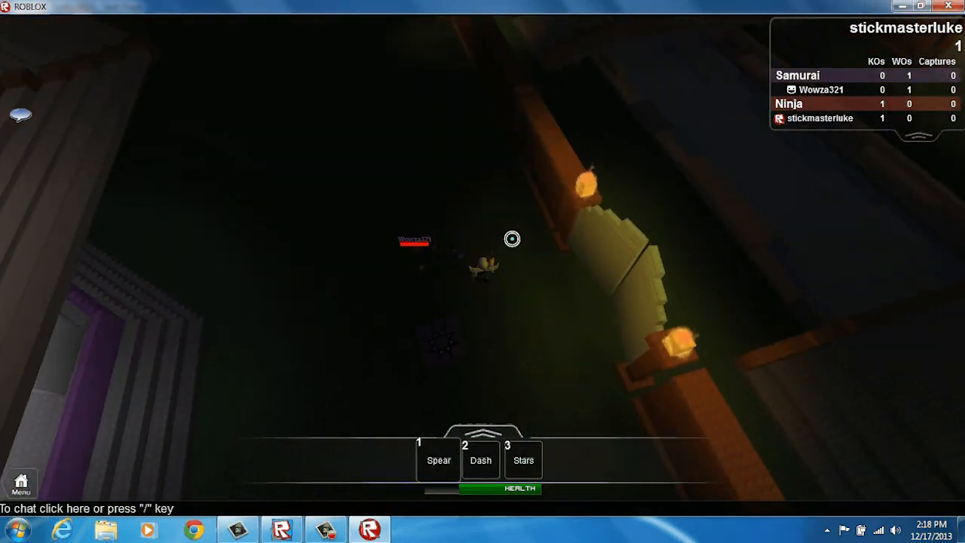
{"action": "key", "text": "w"}
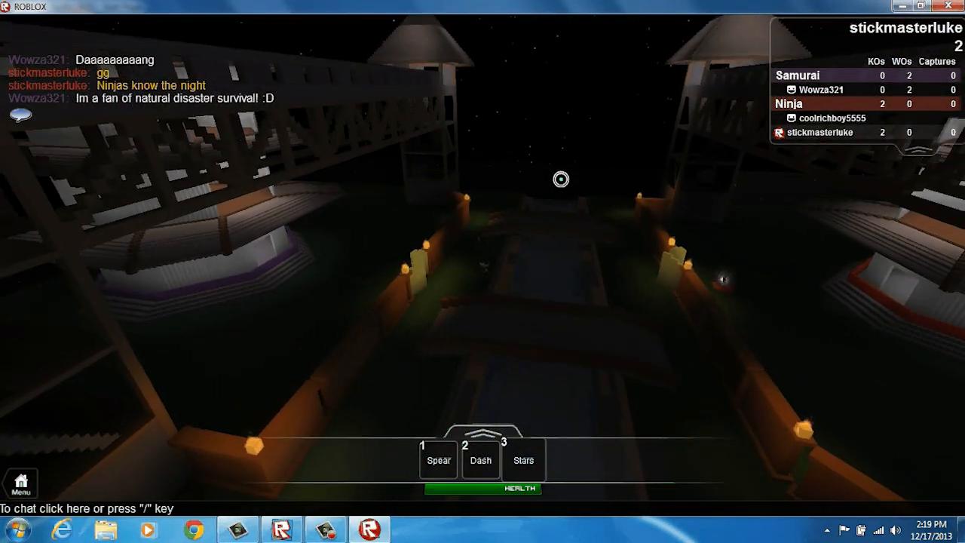
{"action": "scroll", "coordinate": [548, 217], "scroll_direction": "down", "scroll_amount": 6}
{"action": "right_click_drag", "start_coordinate": [547, 217], "coordinate": [543, 220]}
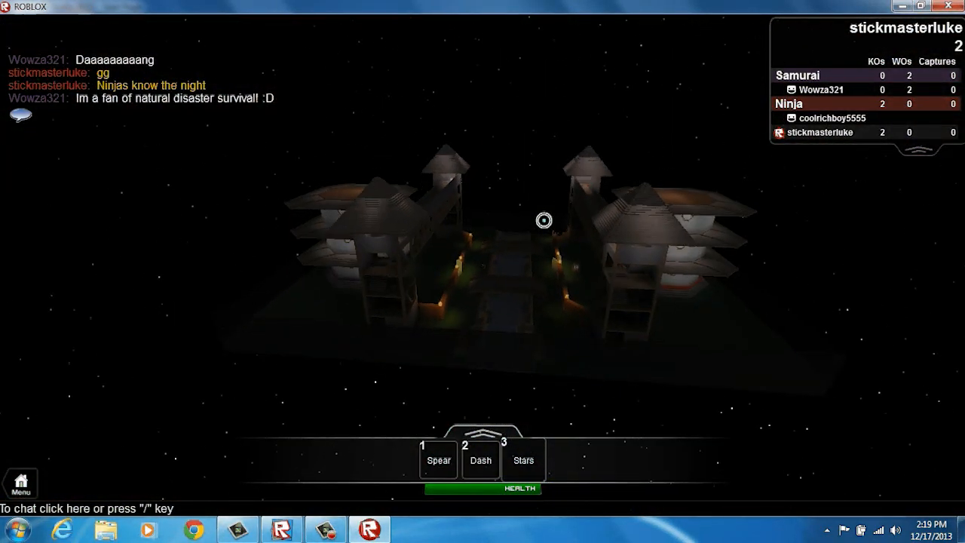
{"action": "scroll", "coordinate": [544, 220], "scroll_direction": "up", "scroll_amount": 5}
{"action": "scroll", "coordinate": [543, 220], "scroll_direction": "up", "scroll_amount": 5}
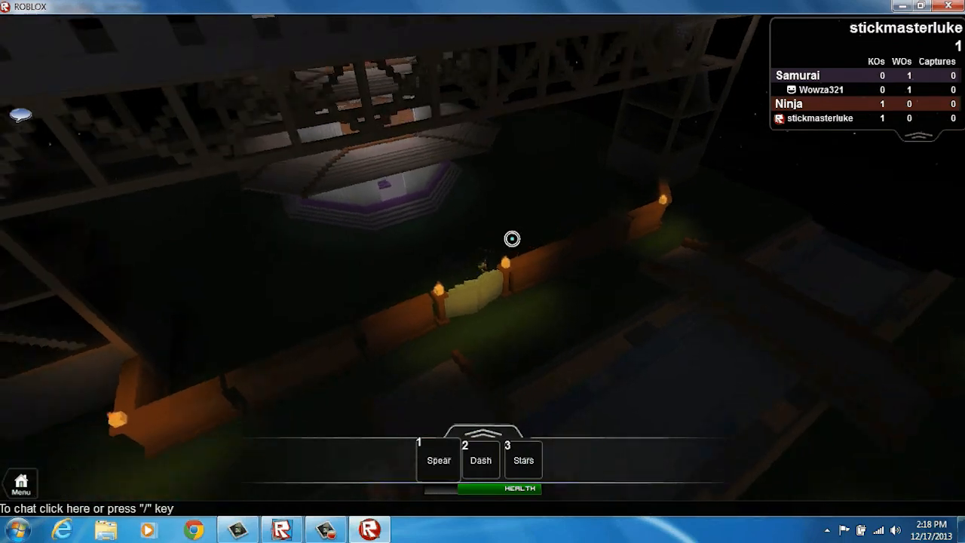
{"action": "right_click_drag", "start_coordinate": [512, 238], "coordinate": [512, 238]}
{"action": "scroll", "coordinate": [512, 238], "scroll_direction": "up", "scroll_amount": 10}
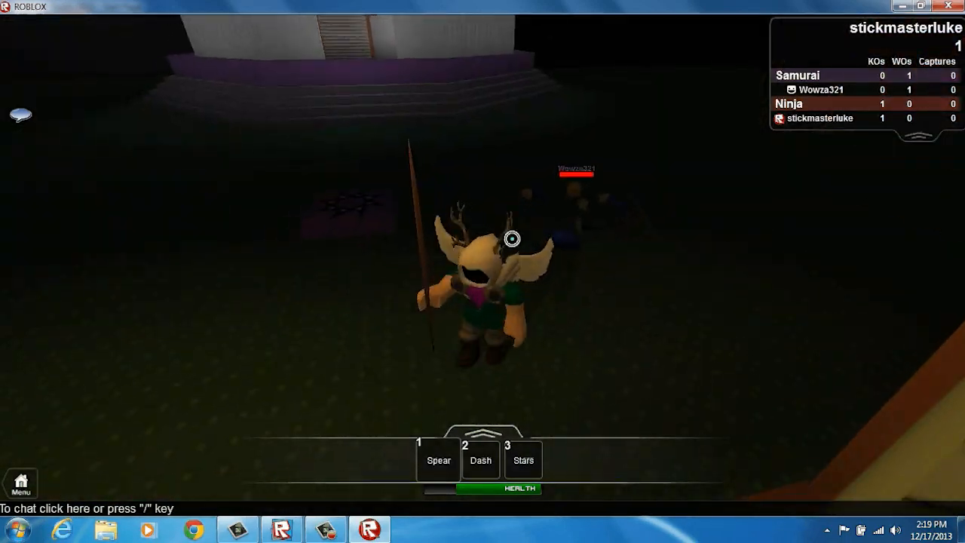